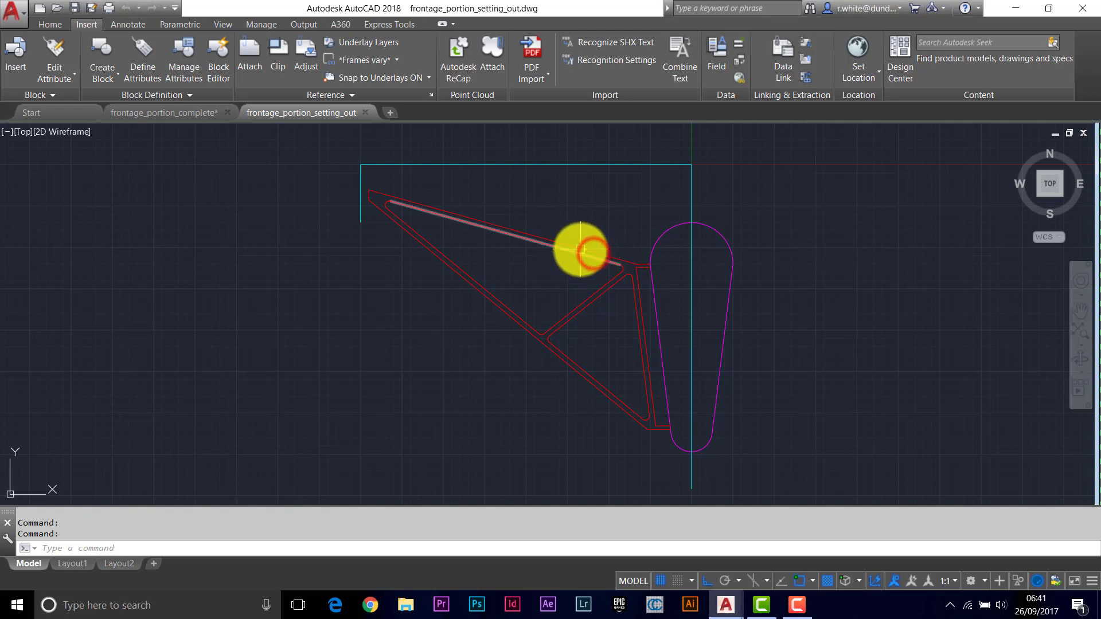
# Examine the red arm's outlines by selecting individual edges to check whether they are separate lines
pyautogui.click(581, 250)
pyautogui.click(556, 250)
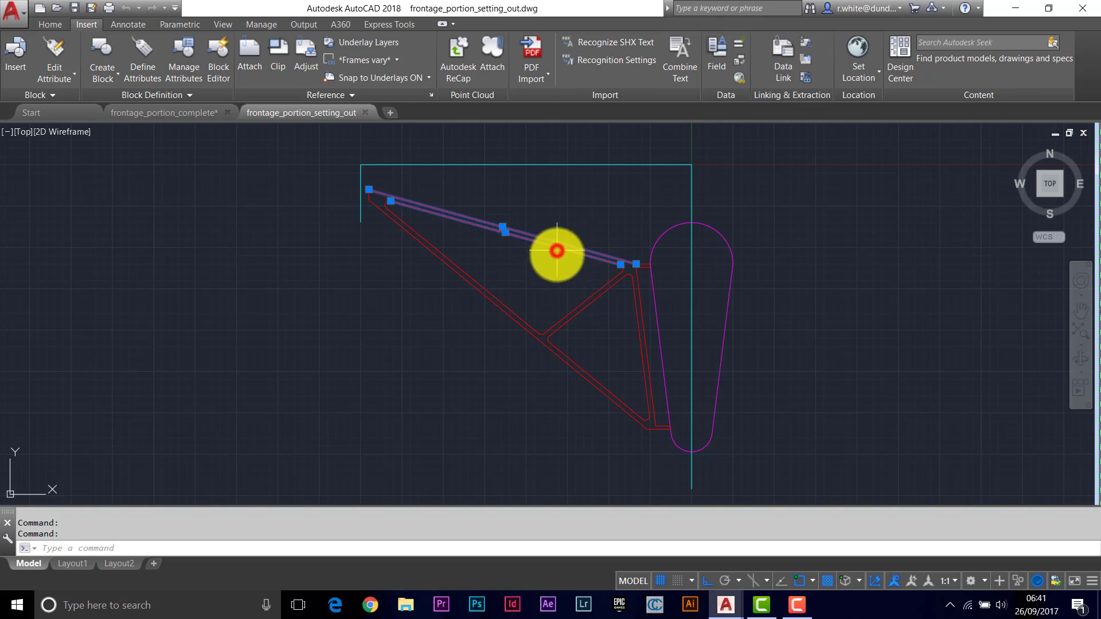
pyautogui.press('Escape')
pyautogui.scroll(4, 395, 203)
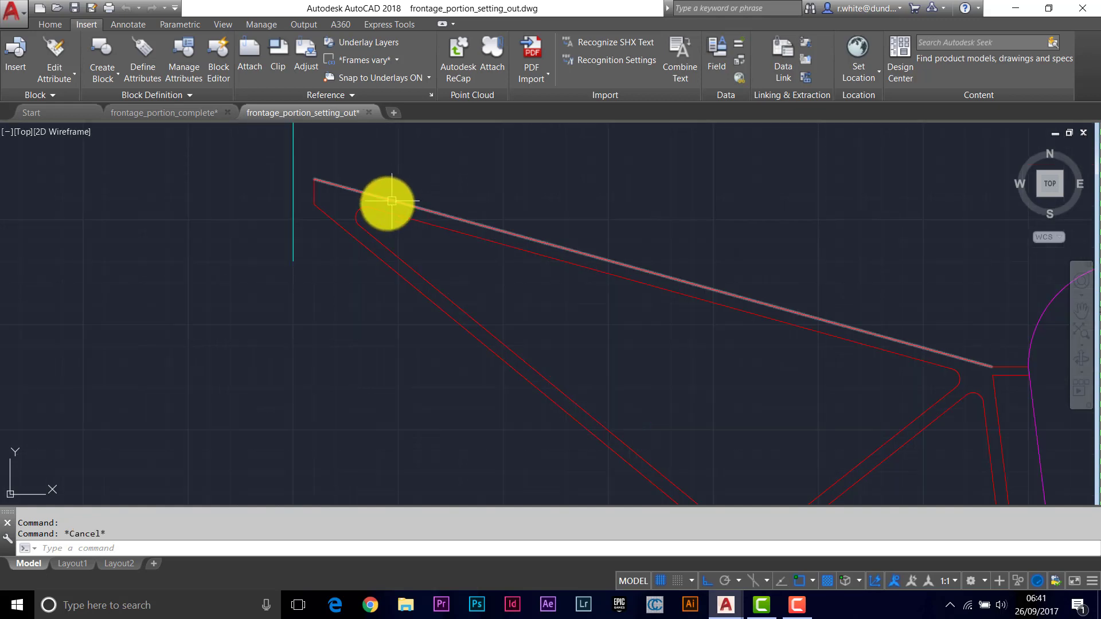
pyautogui.click(353, 214)
pyautogui.press('Escape')
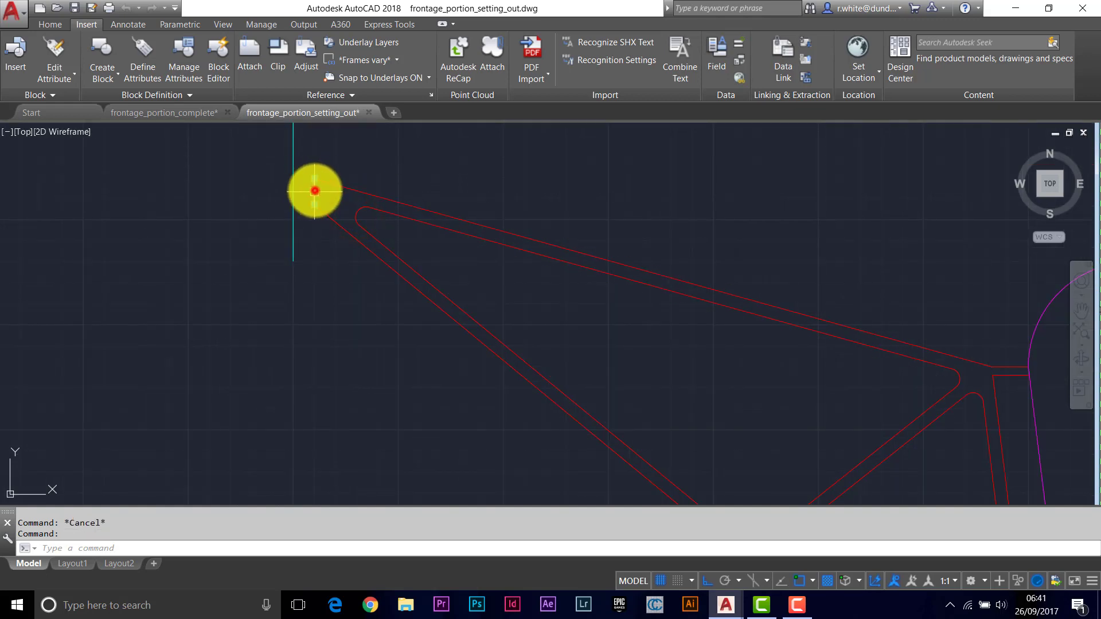
pyautogui.click(314, 190)
pyautogui.press('Escape')
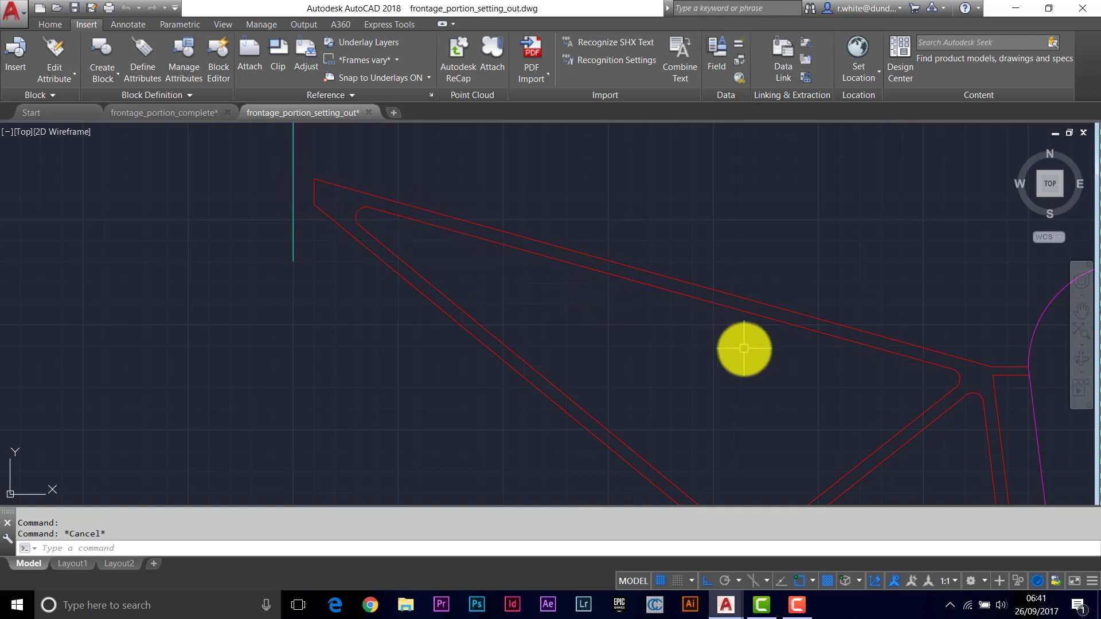
pyautogui.moveTo(744, 348)
pyautogui.mouseDown(button='middle')
pyautogui.moveTo(688, 320)
pyautogui.moveTo(659, 335)
pyautogui.moveTo(681, 287)
pyautogui.moveTo(652, 248)
pyautogui.moveTo(640, 250)
pyautogui.mouseUp(button='middle')
pyautogui.scroll(-2, 706, 324)
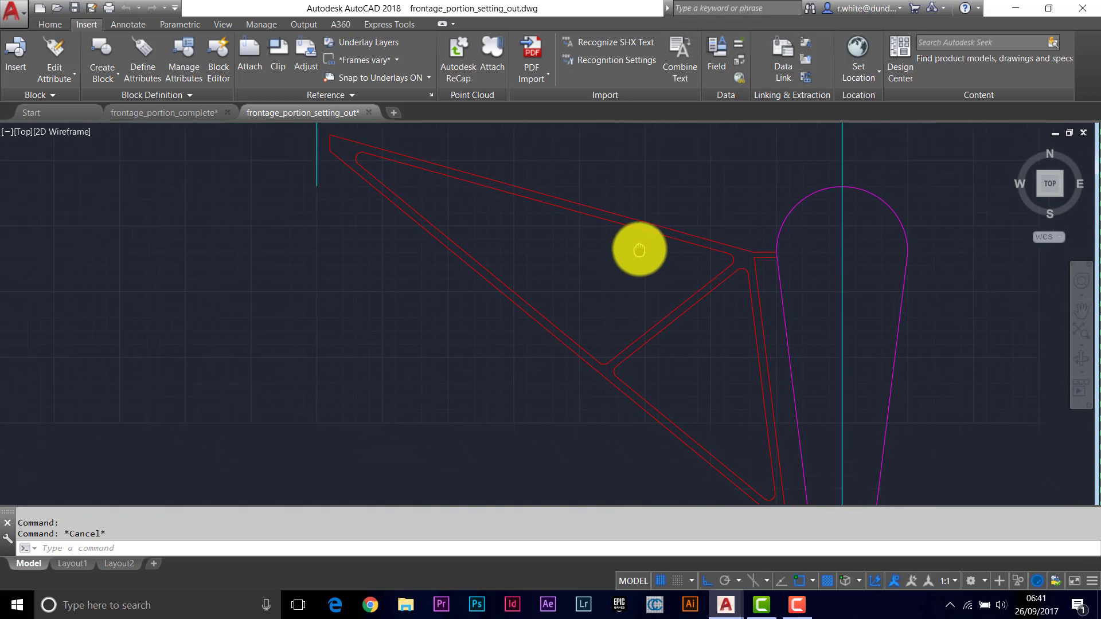
pyautogui.scroll(-2, 639, 250)
pyautogui.scroll(2, 625, 258)
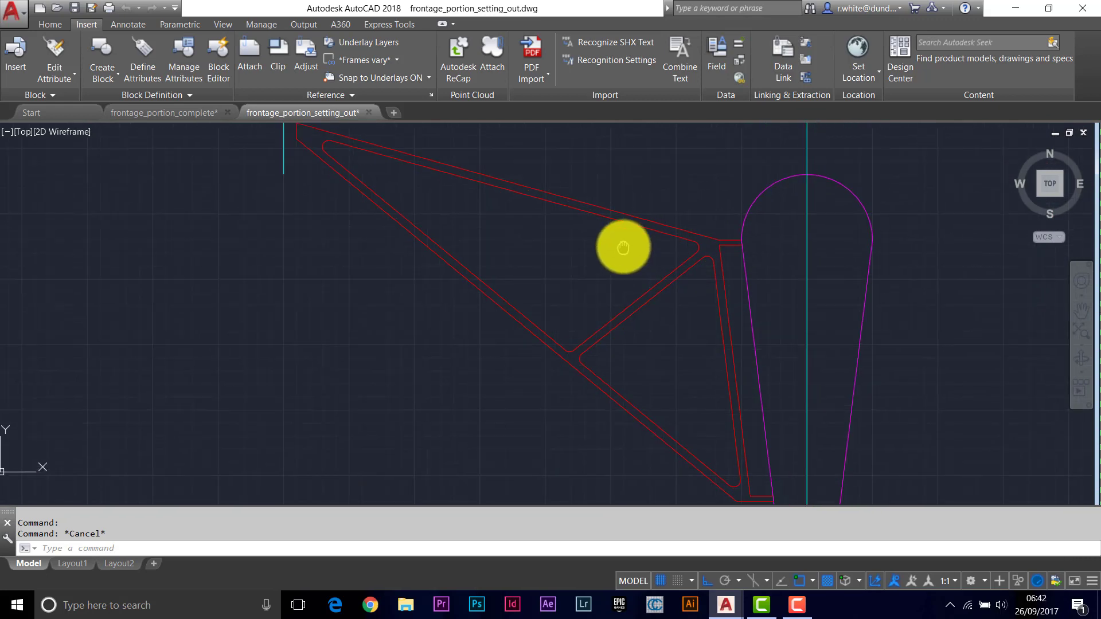
pyautogui.moveTo(636, 243); pyautogui.dragTo(625, 261, button='middle')
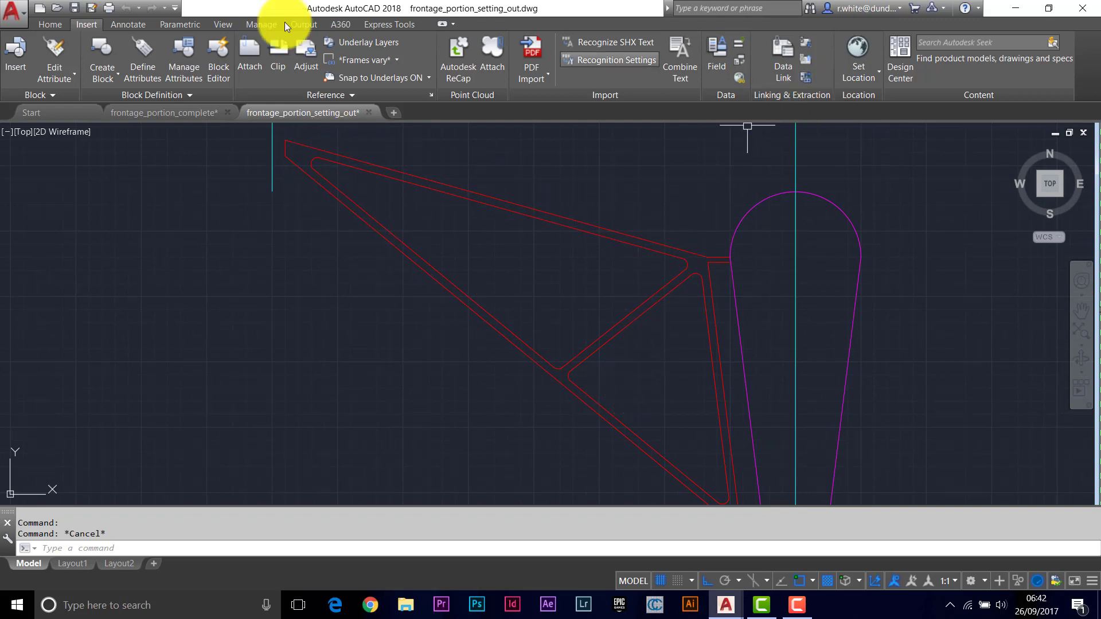
# Turn off the magenta column's layer by picking the column outline
pyautogui.click(49, 25)
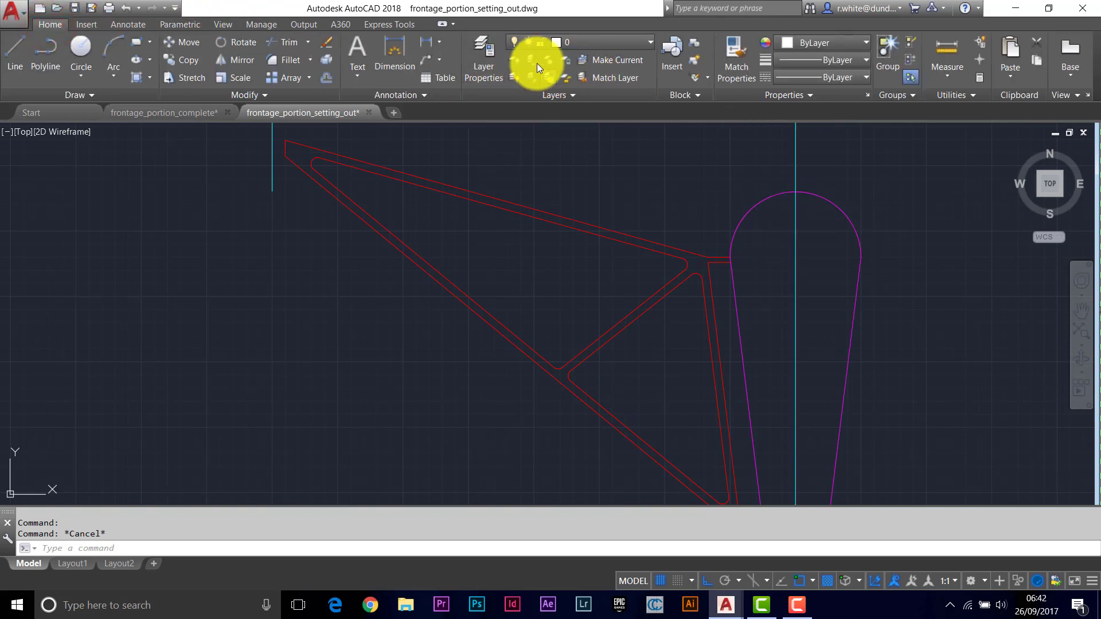
pyautogui.click(511, 60)
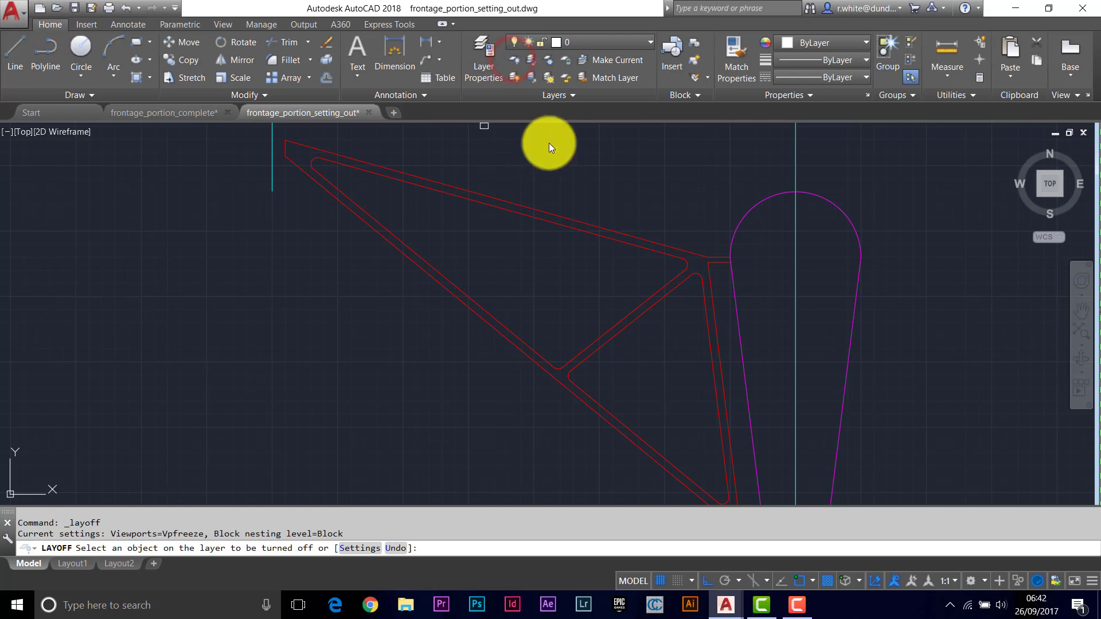
pyautogui.click(762, 199)
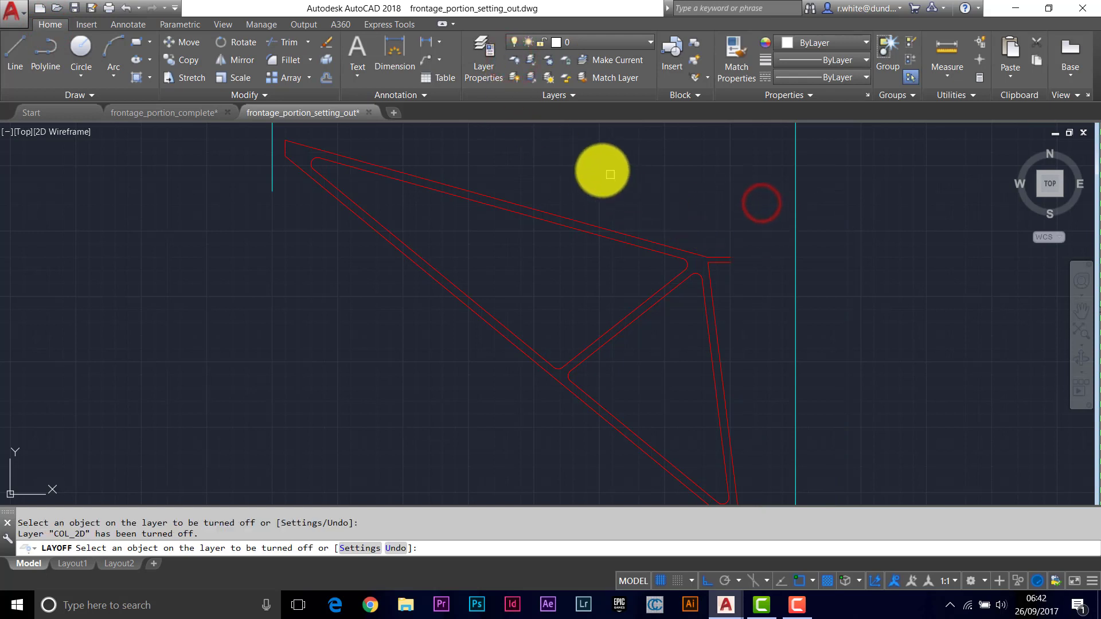
# Create a new layer named ARM, set its color to green, and make it the current layer
pyautogui.click(642, 43)
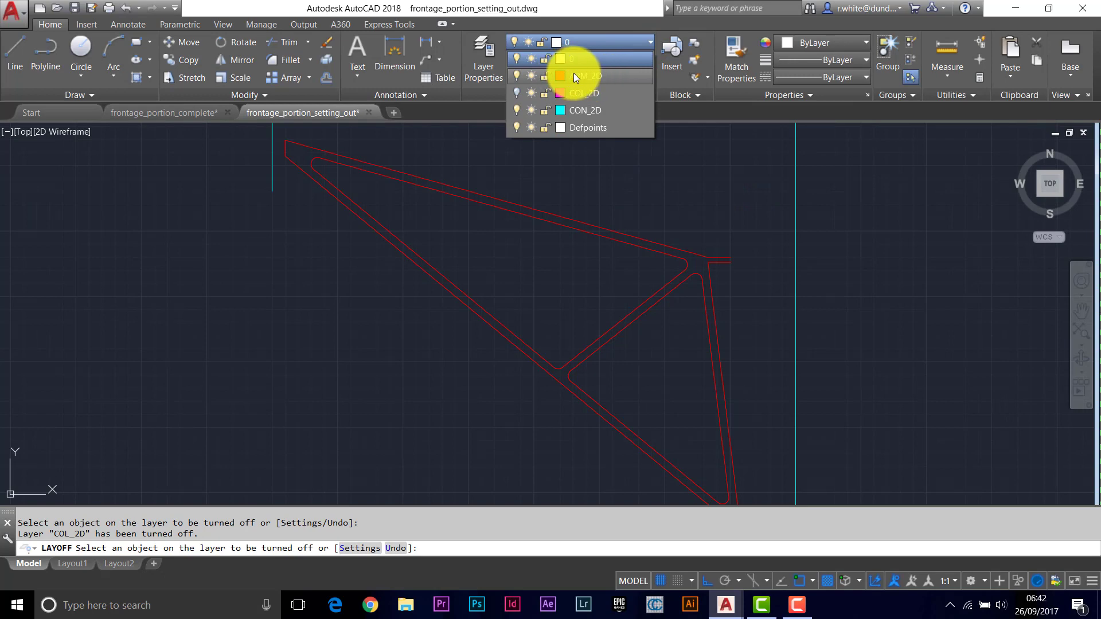
pyautogui.click(487, 56)
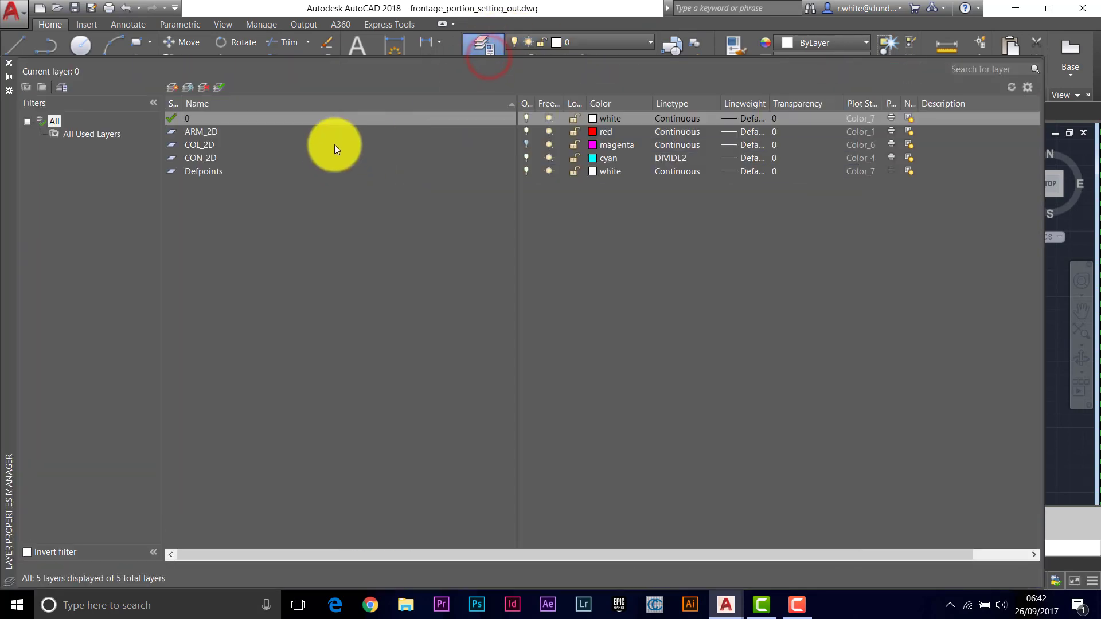
pyautogui.click(169, 87)
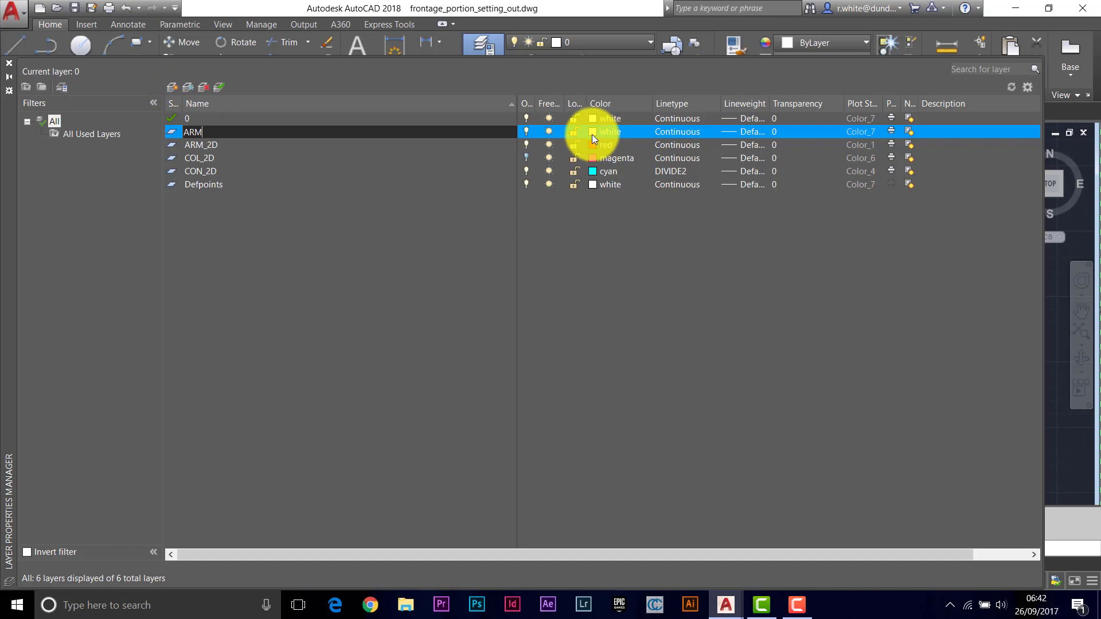
pyautogui.click(592, 134)
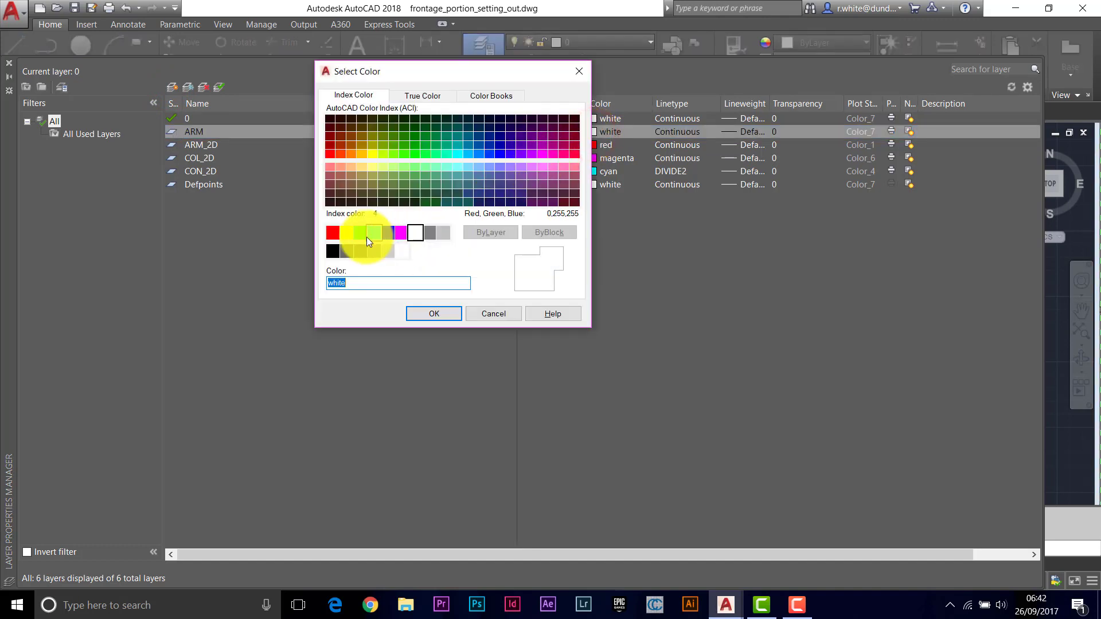
pyautogui.click(360, 234)
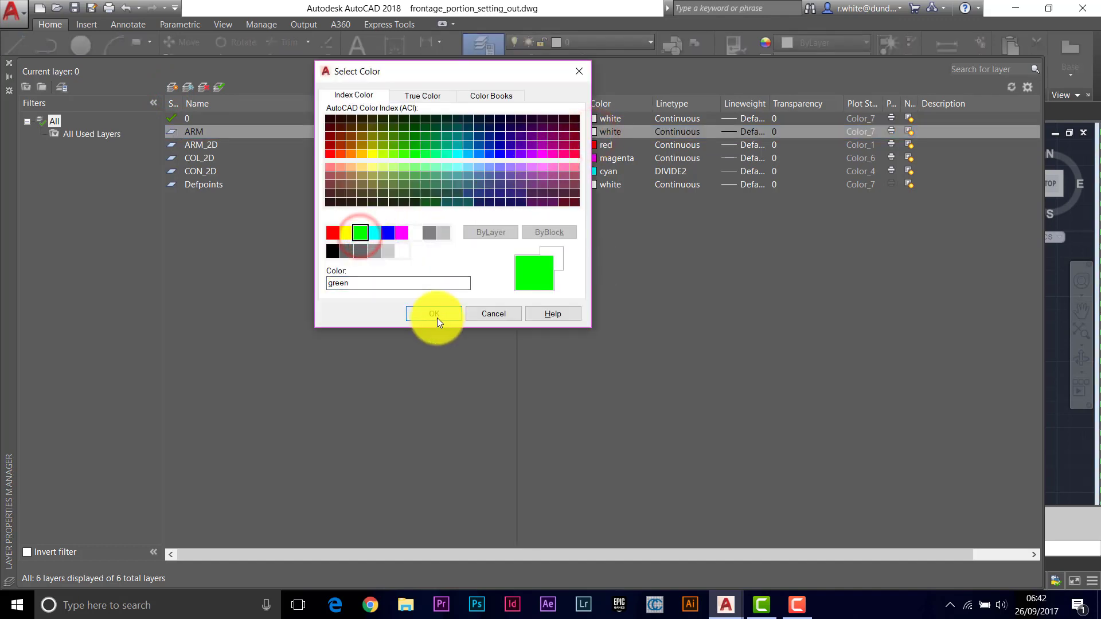
pyautogui.click(437, 318)
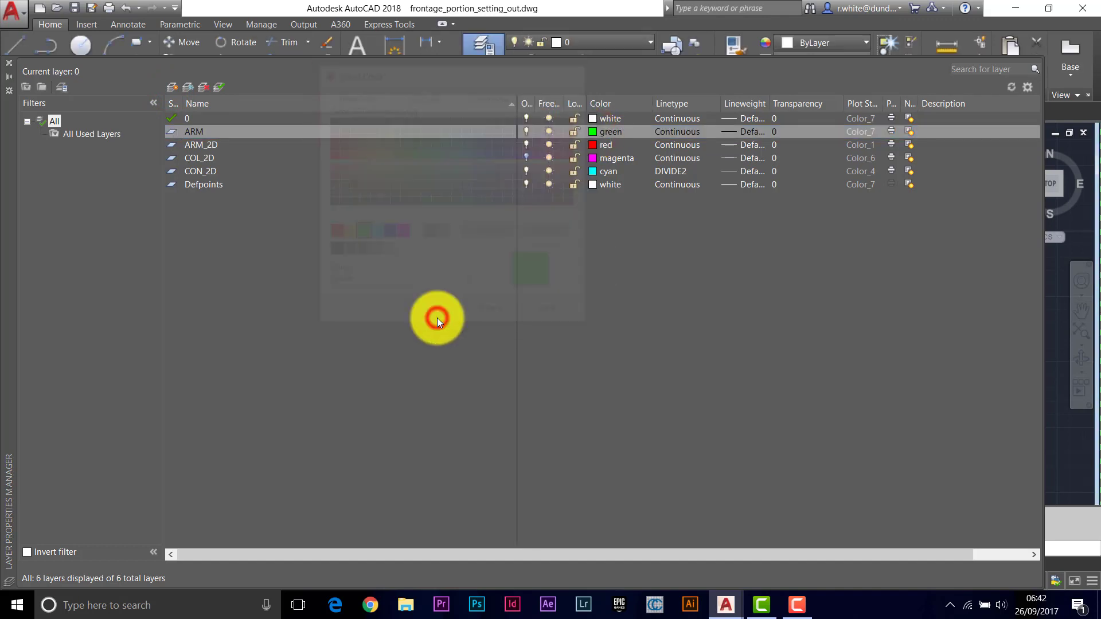
pyautogui.click(219, 88)
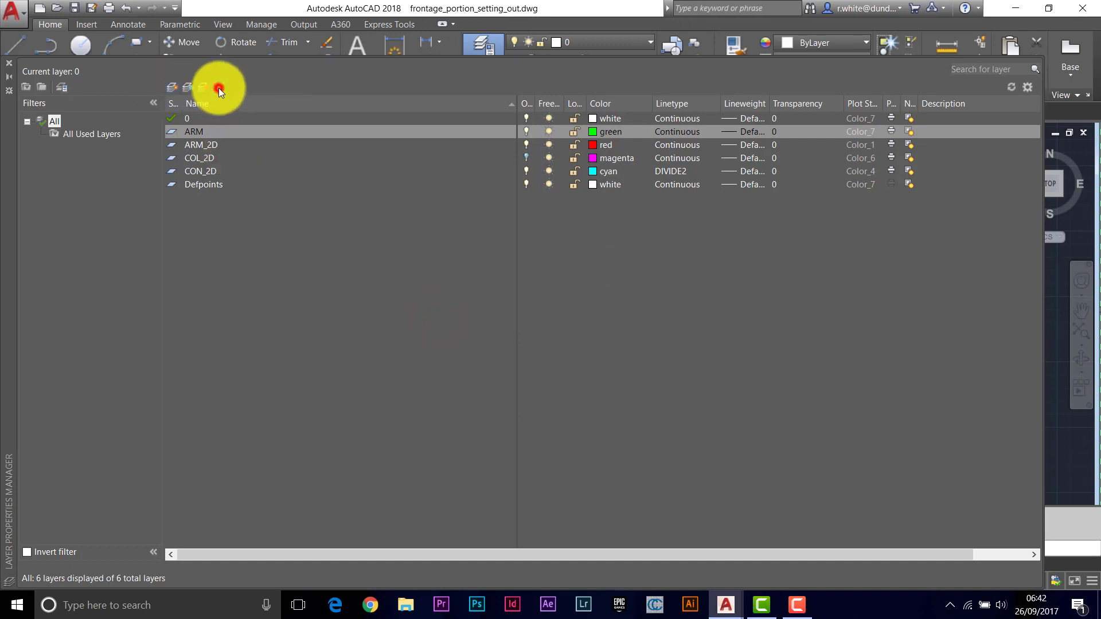
pyautogui.click(7, 61)
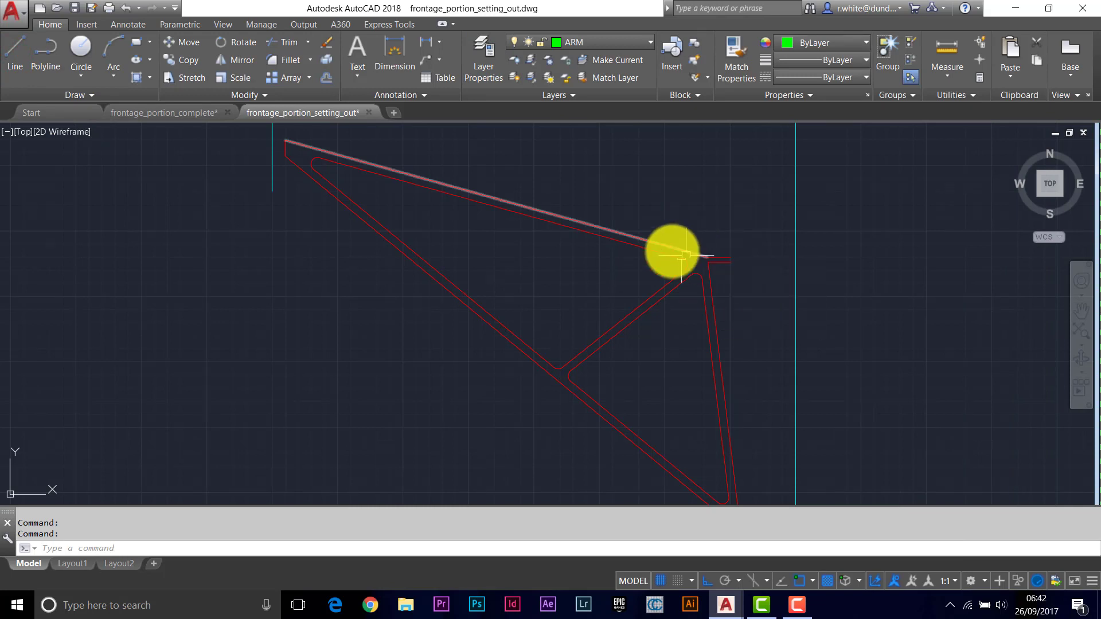
# Convert the outer line of the arm's upper connecting stub into a polyline with PEDIT
pyautogui.press('capslock')
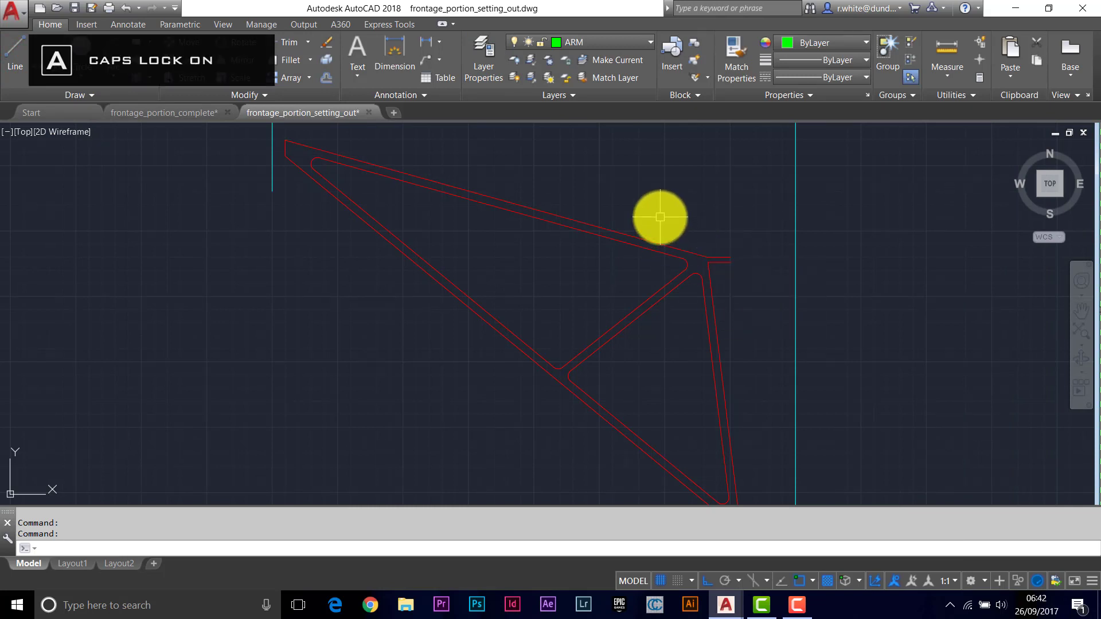
pyautogui.write('PE')
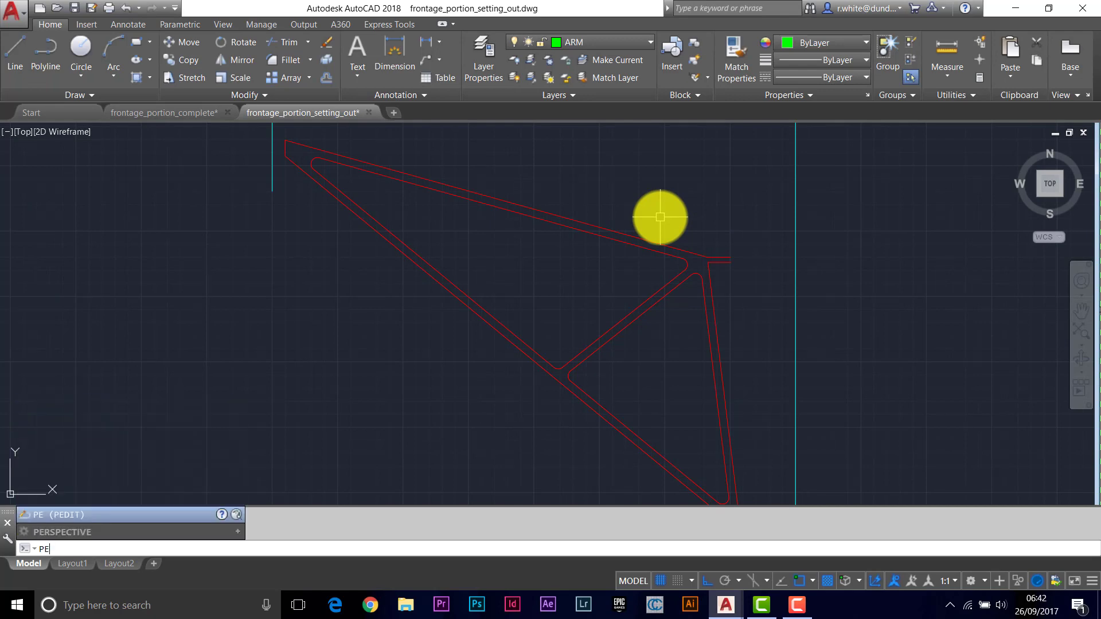
pyautogui.press('Return')
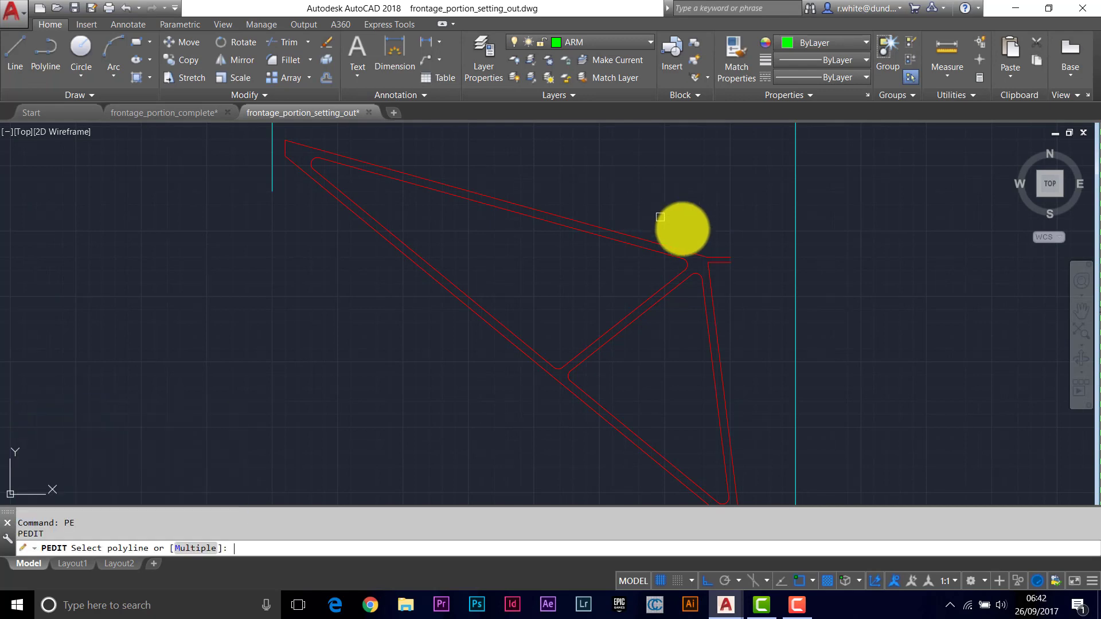
pyautogui.click(723, 257)
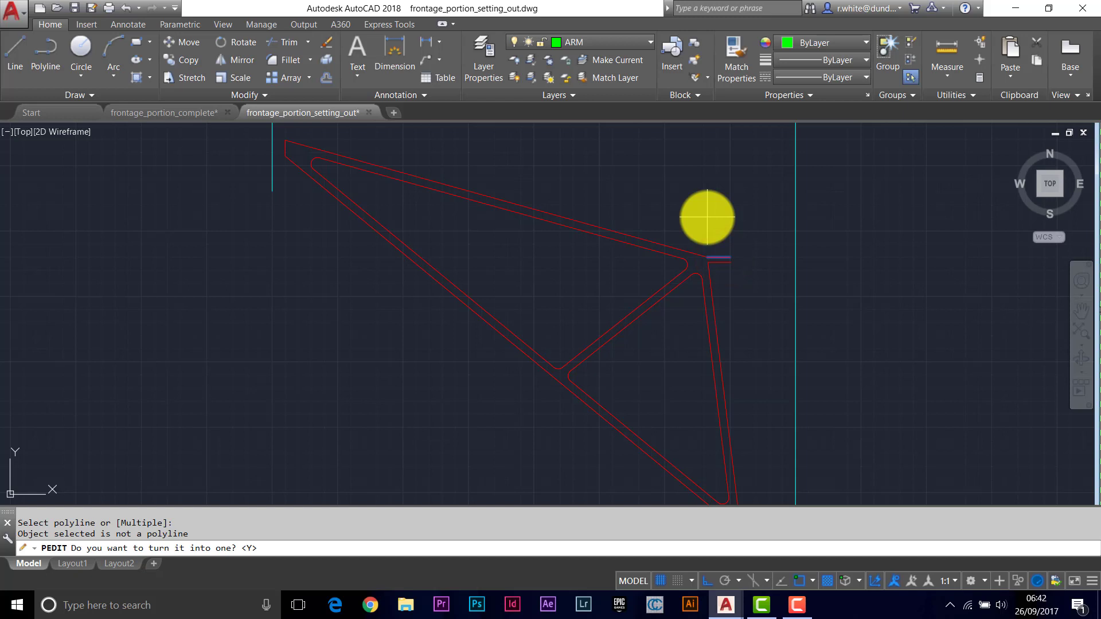
pyautogui.click(267, 547)
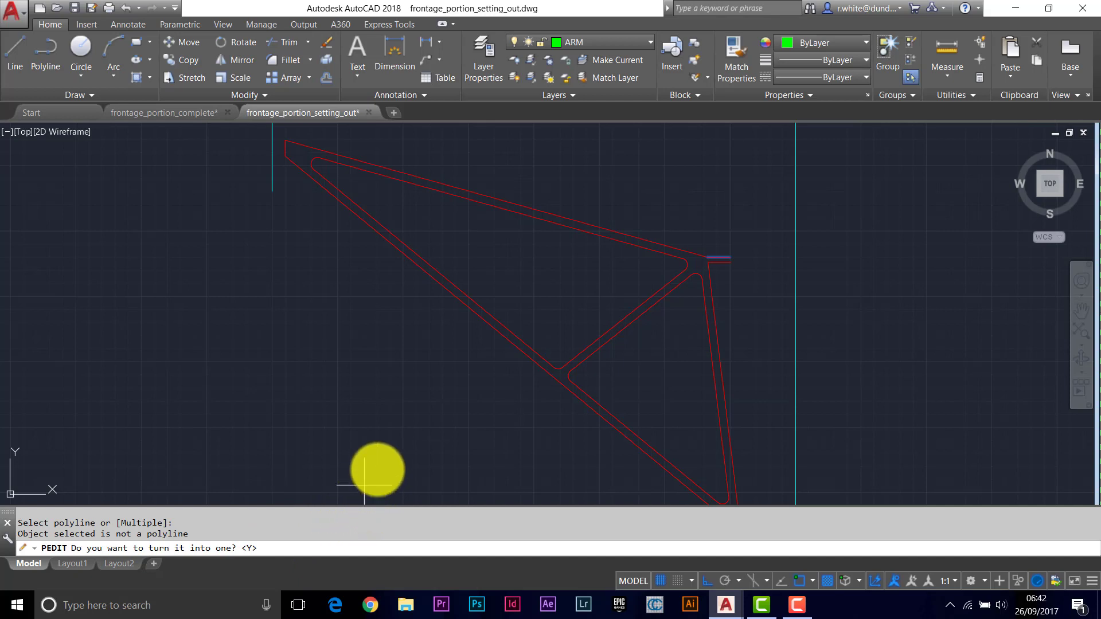
pyautogui.press('Return')
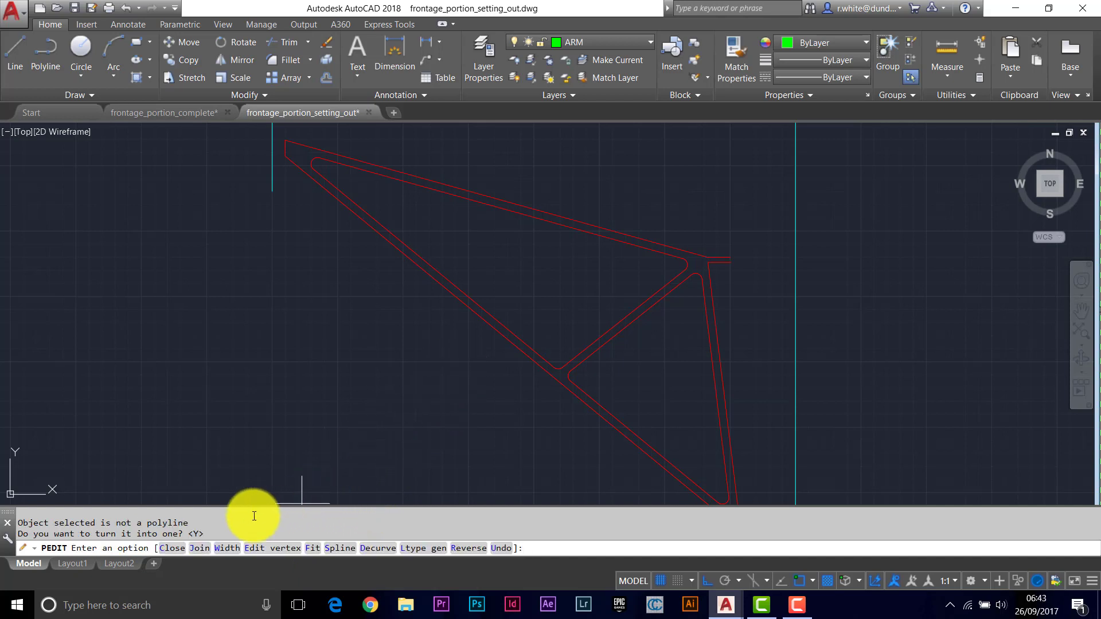
# Join the arm's connected outer edges to the new polyline by selecting the whole arm with a crossing window
pyautogui.click(198, 549)
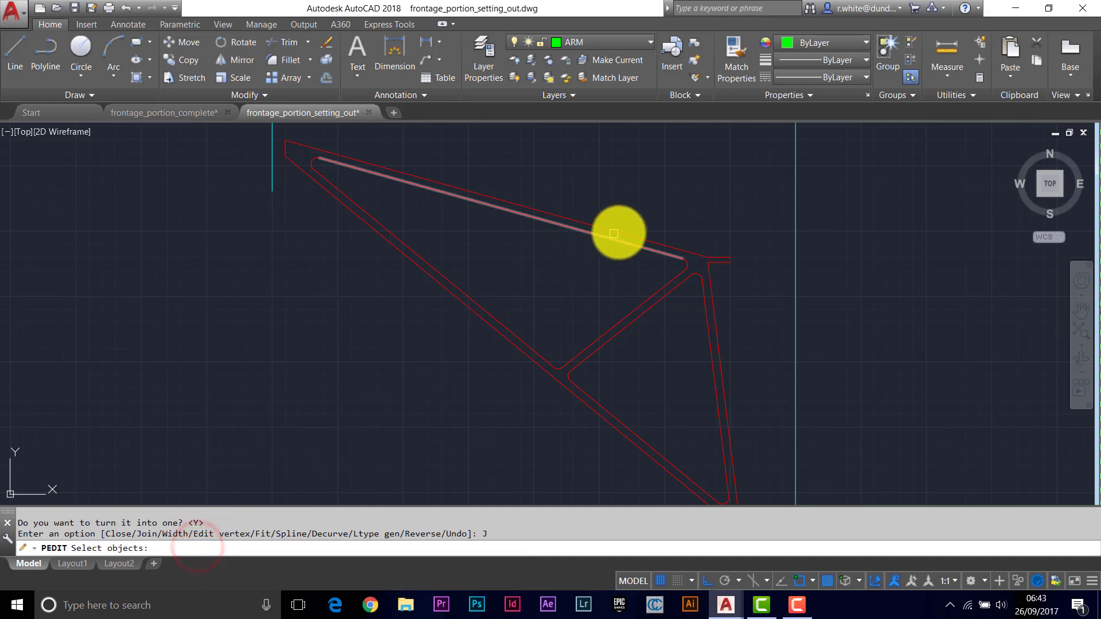
pyautogui.scroll(-3, 627, 233)
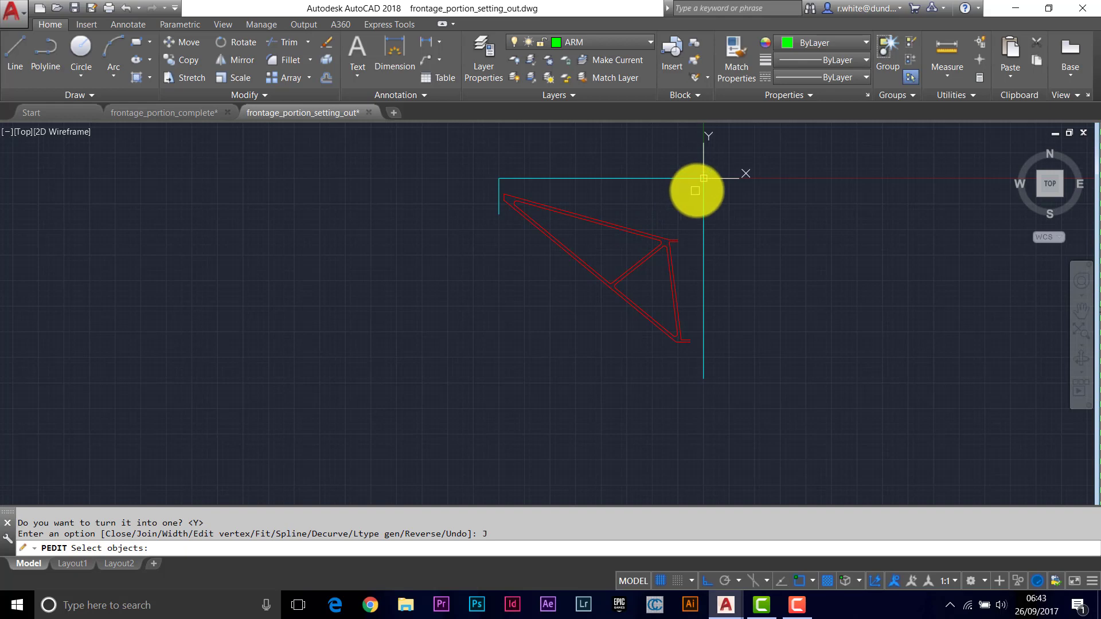
pyautogui.click(695, 192)
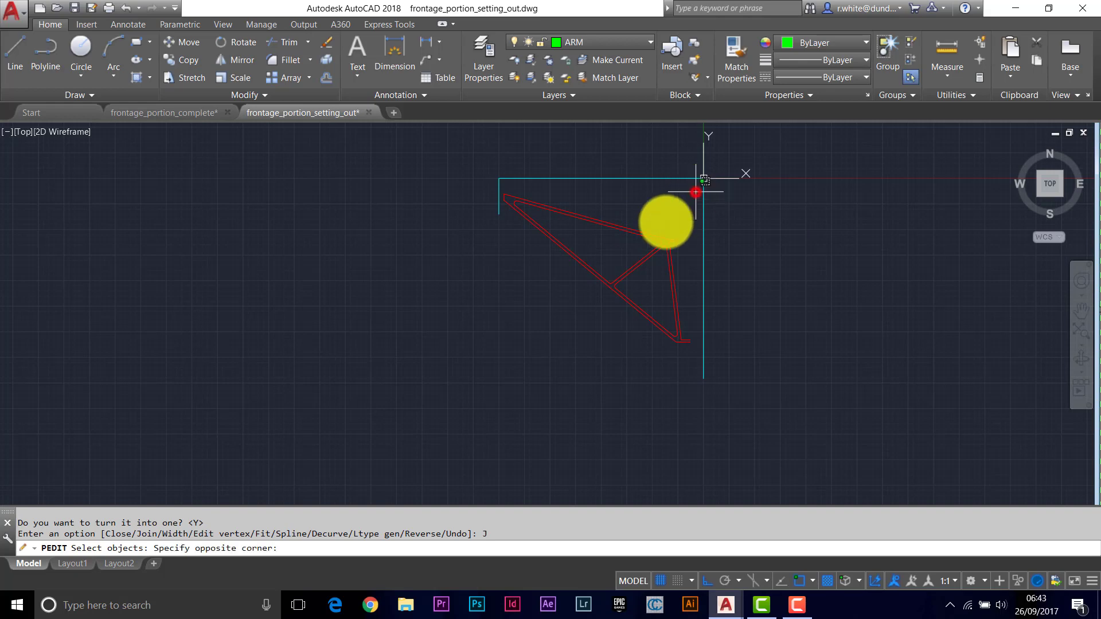
pyautogui.click(492, 376)
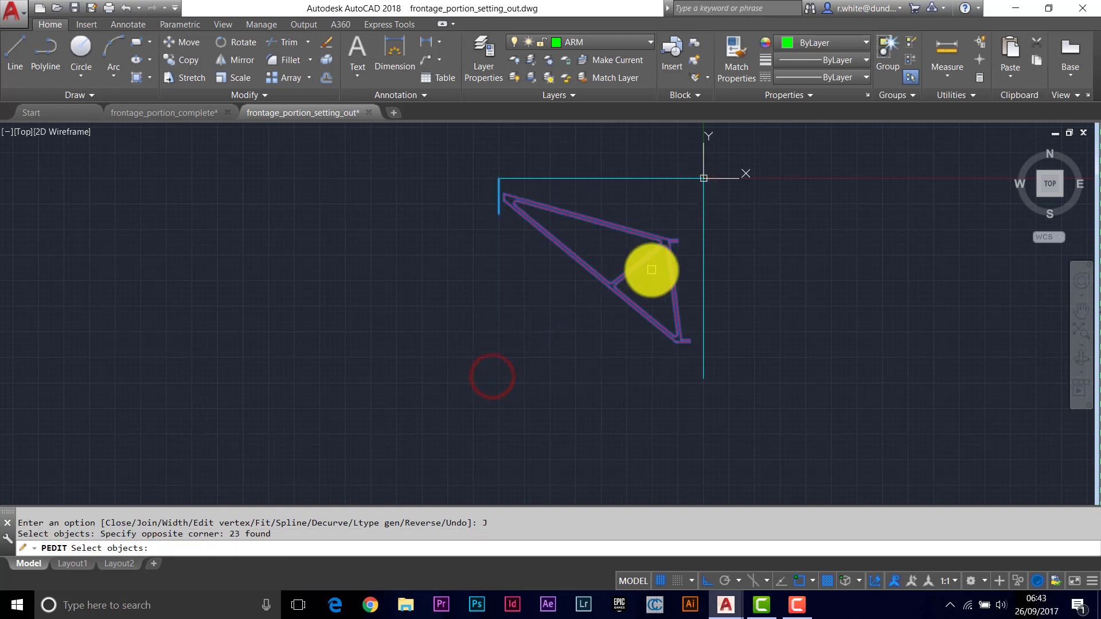
pyautogui.scroll(3, 631, 253)
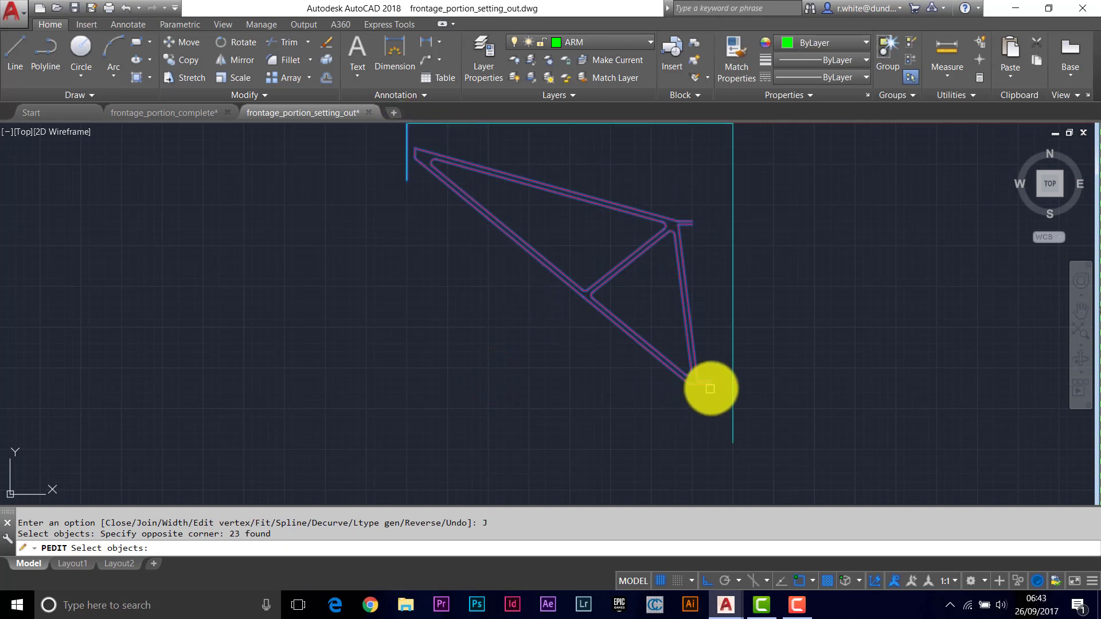
pyautogui.press('Return')
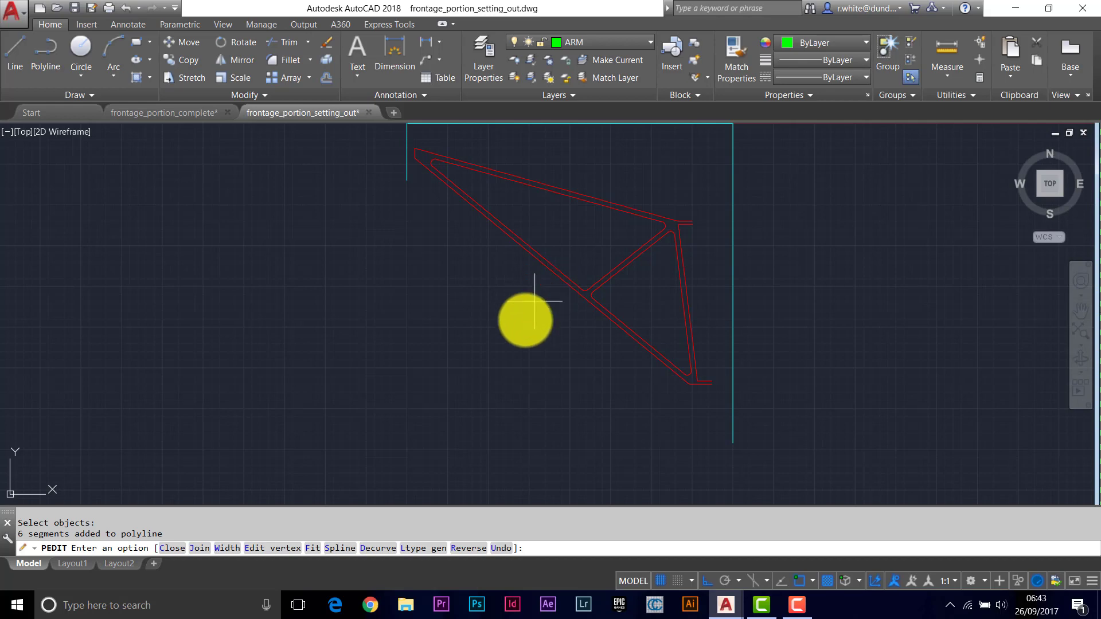
pyautogui.press('Return')
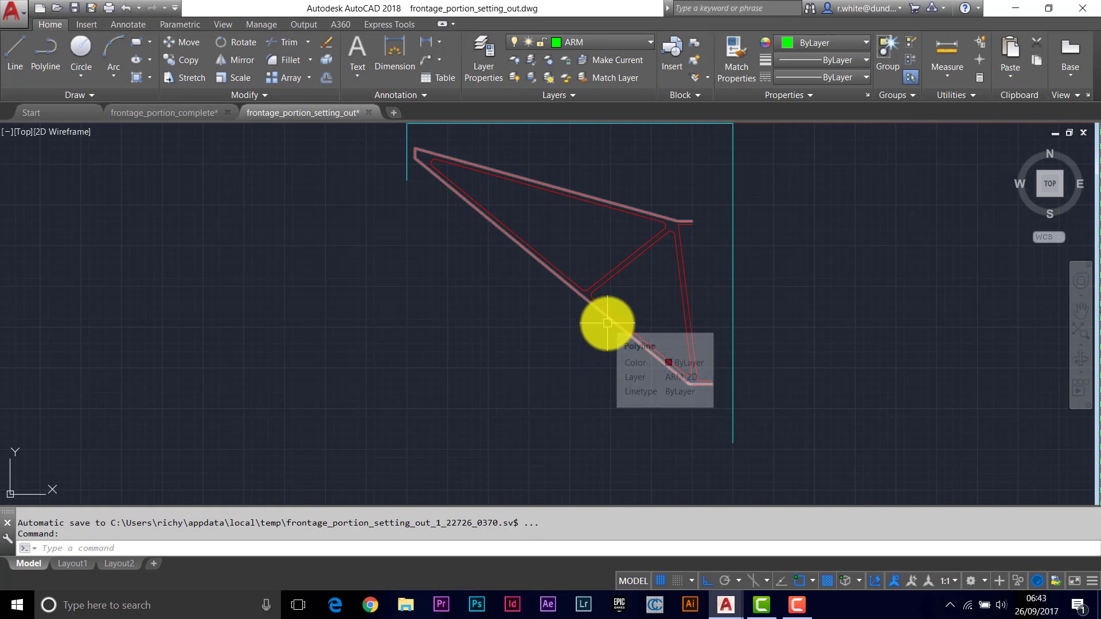
# Draw a line across the open end of the arm's lower connecting stub, from its lower corner to its upper corner
pyautogui.moveTo(641, 355)
pyautogui.mouseDown(button='middle')
pyautogui.moveTo(585, 356)
pyautogui.moveTo(560, 373)
pyautogui.moveTo(567, 428)
pyautogui.mouseUp(button='middle')
pyautogui.scroll(2, 546, 367)
pyautogui.scroll(2, 546, 366)
pyautogui.scroll(-2, 568, 428)
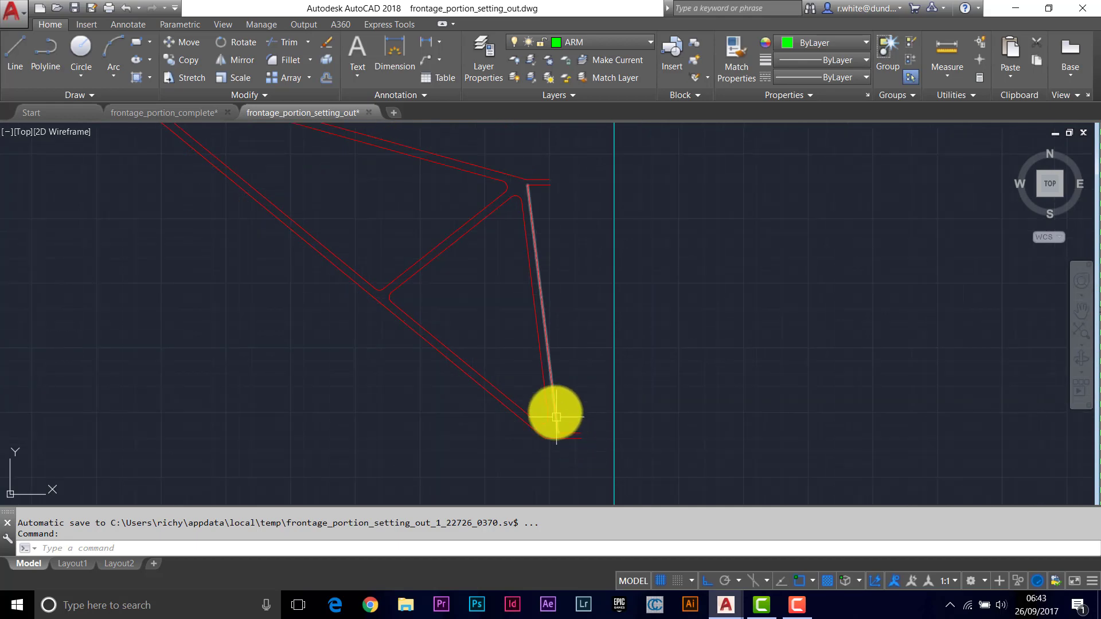
pyautogui.scroll(4, 581, 444)
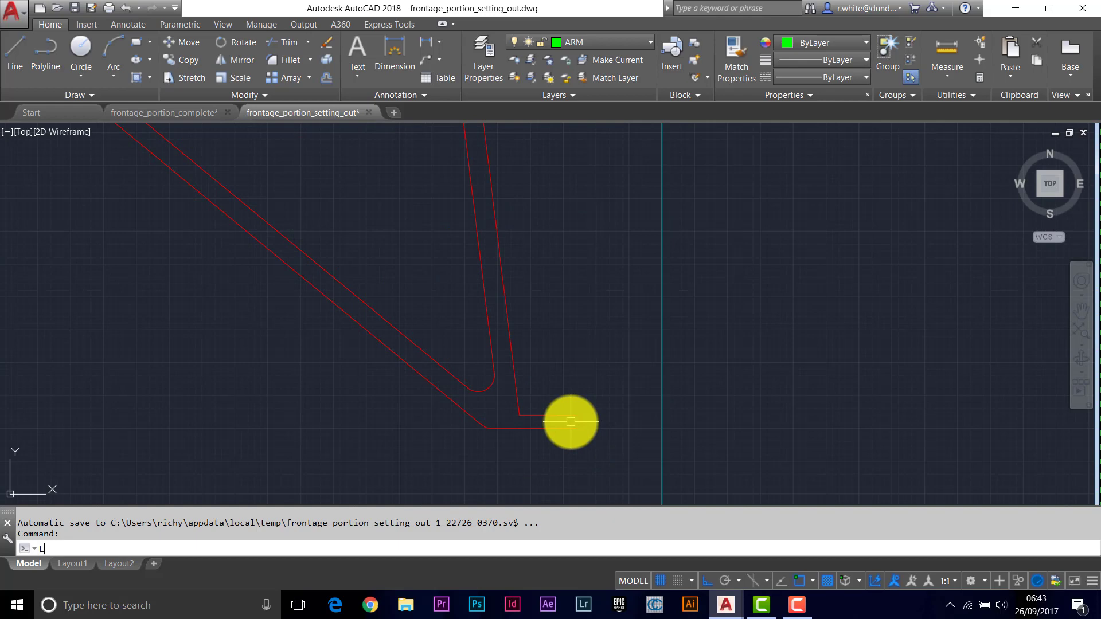
pyautogui.press('Return')
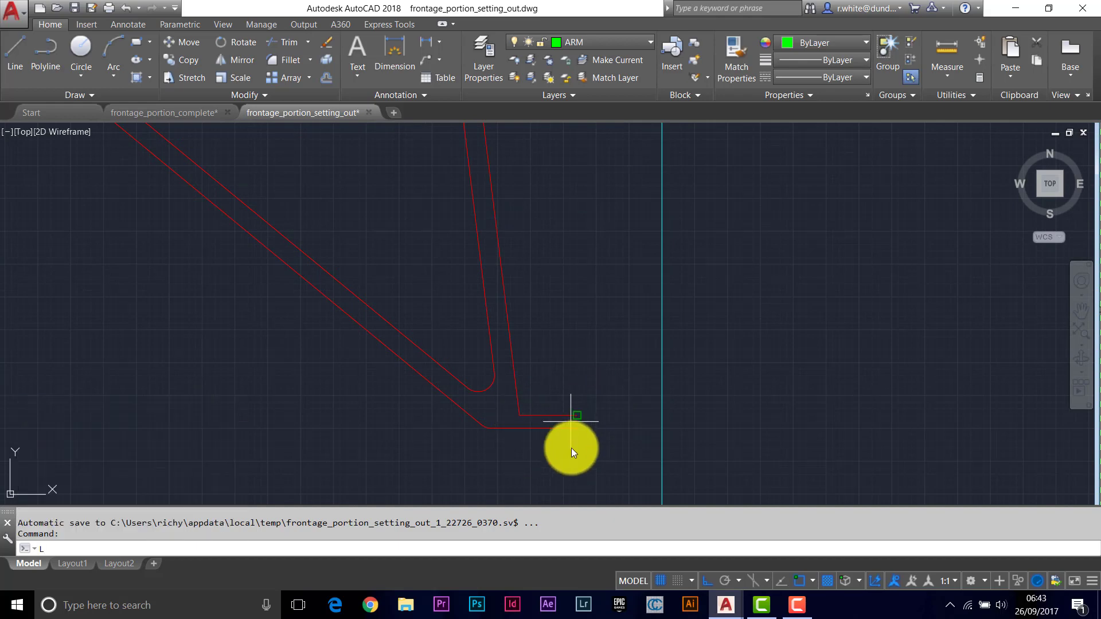
pyautogui.click(574, 430)
pyautogui.click(575, 414)
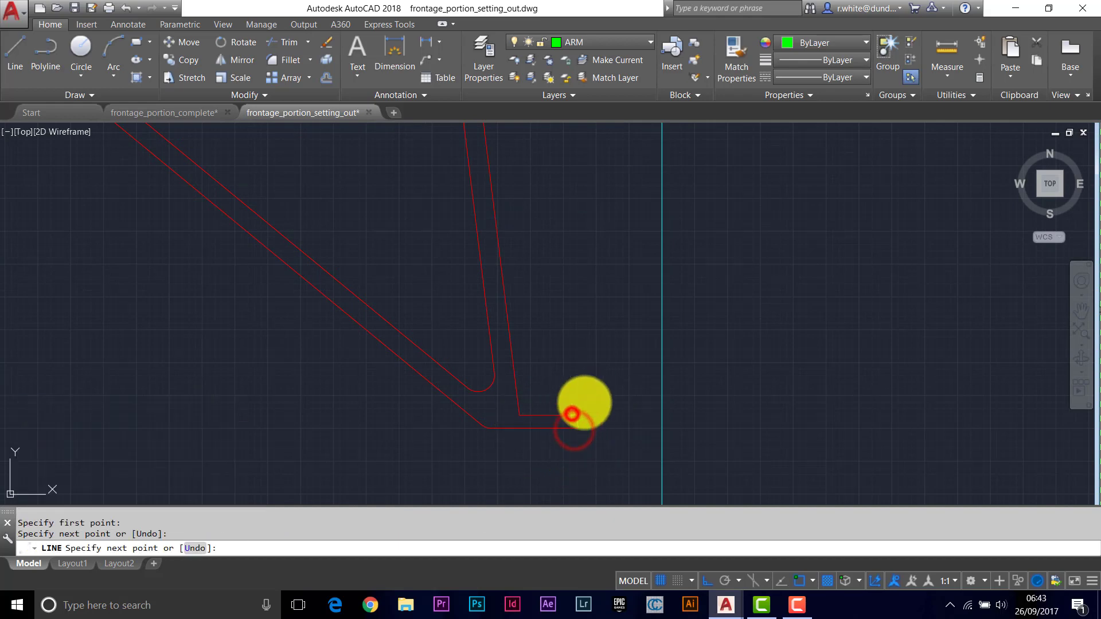
pyautogui.press('Return')
# Fillet the lower stub's end line with the stub's lower and upper edges, using zero radius
pyautogui.scroll(6, 588, 420)
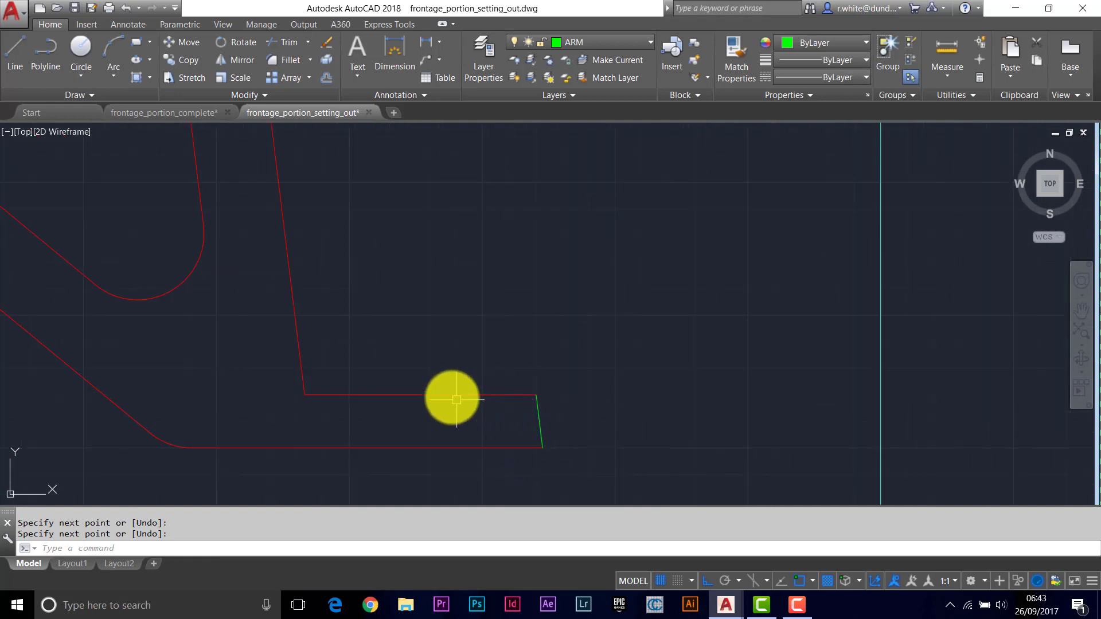
pyautogui.click(281, 58)
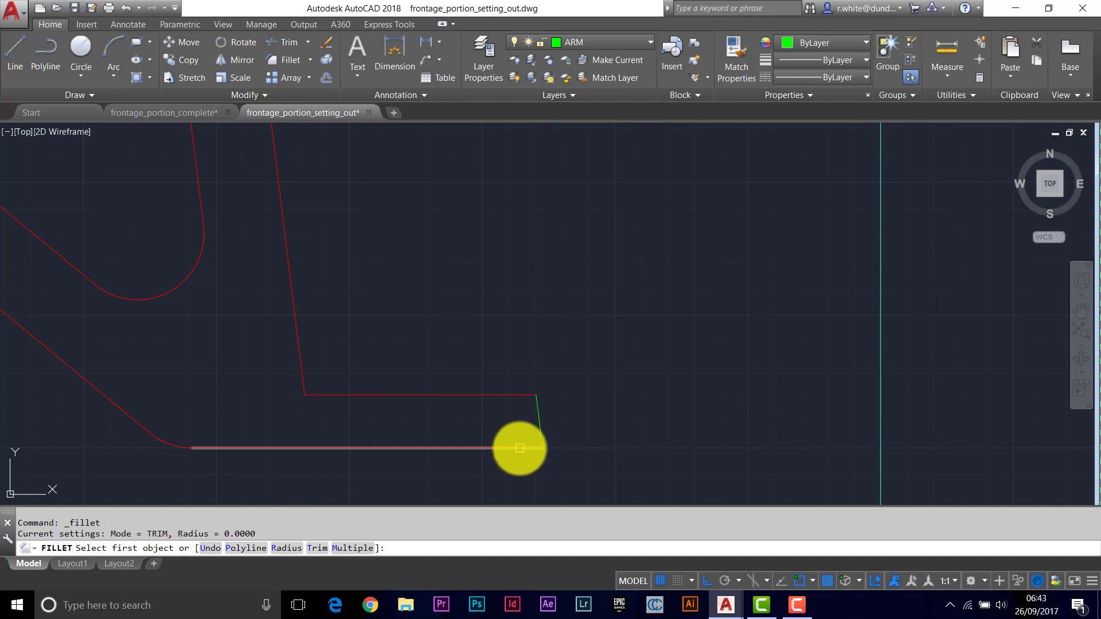
pyautogui.click(519, 448)
pyautogui.click(539, 425)
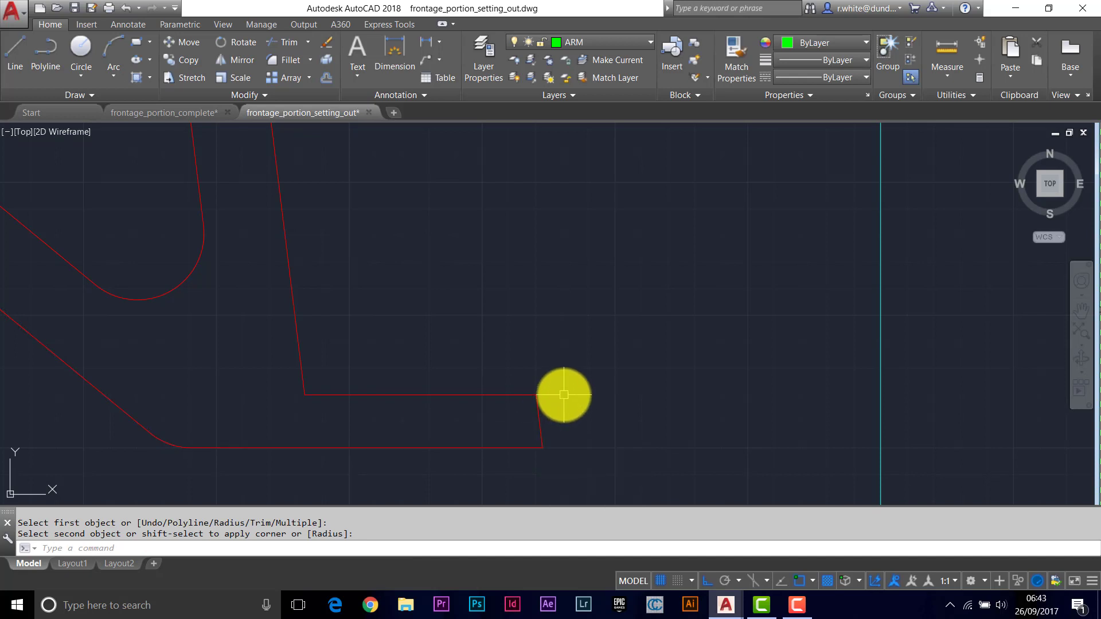
pyautogui.press('Return')
pyautogui.click(535, 411)
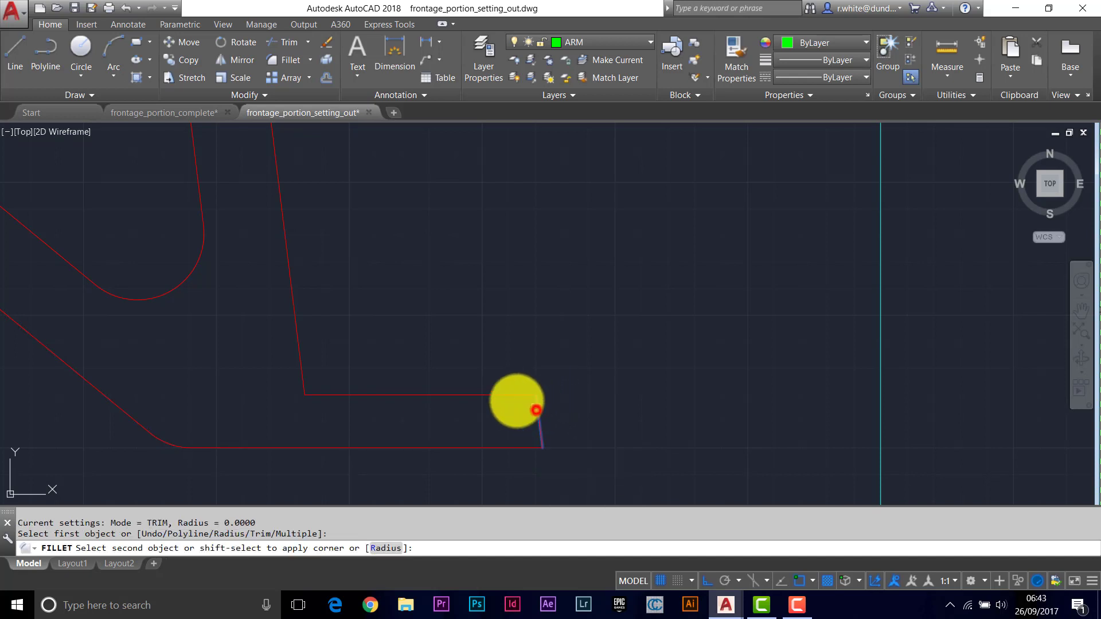
pyautogui.click(507, 396)
# Fillet the arm's steep outer edge with the lower stub's upper line and the upper stub's lower line, using zero radius
pyautogui.press('Return')
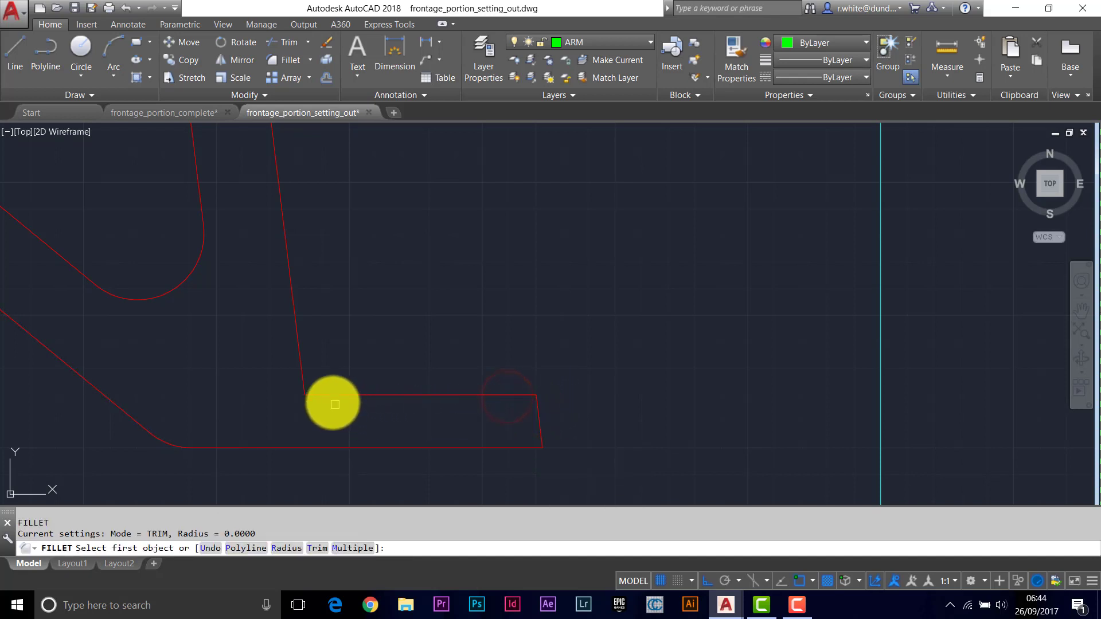
pyautogui.click(332, 396)
pyautogui.click(299, 365)
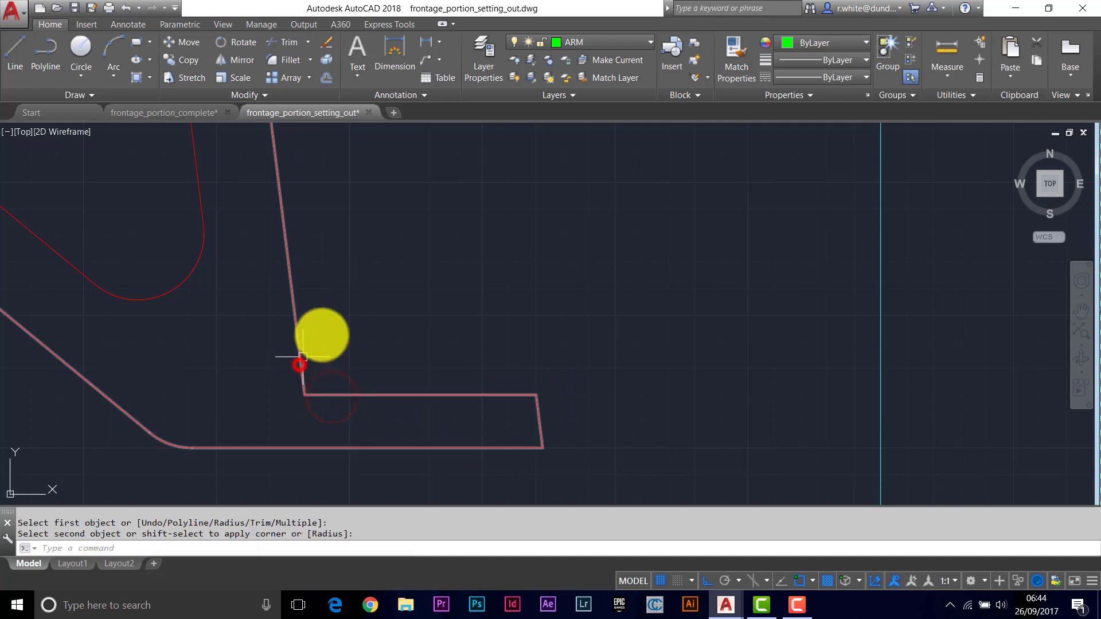
pyautogui.scroll(-3, 351, 233)
pyautogui.scroll(4, 393, 364)
pyautogui.scroll(-2, 344, 418)
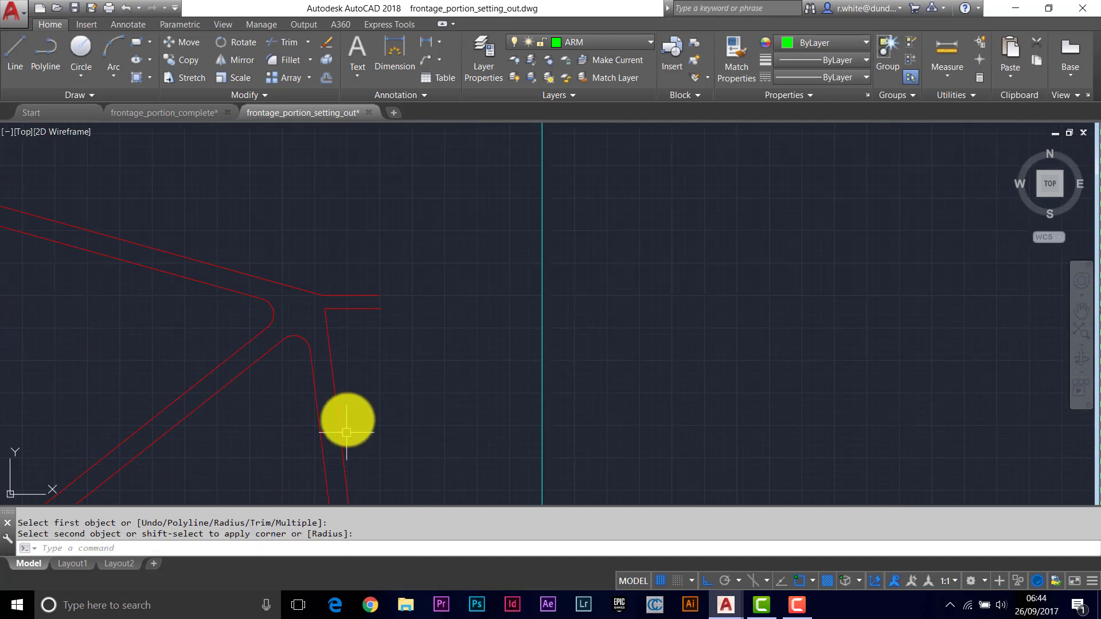
pyautogui.scroll(3, 332, 315)
pyautogui.press('Return')
pyautogui.click(312, 325)
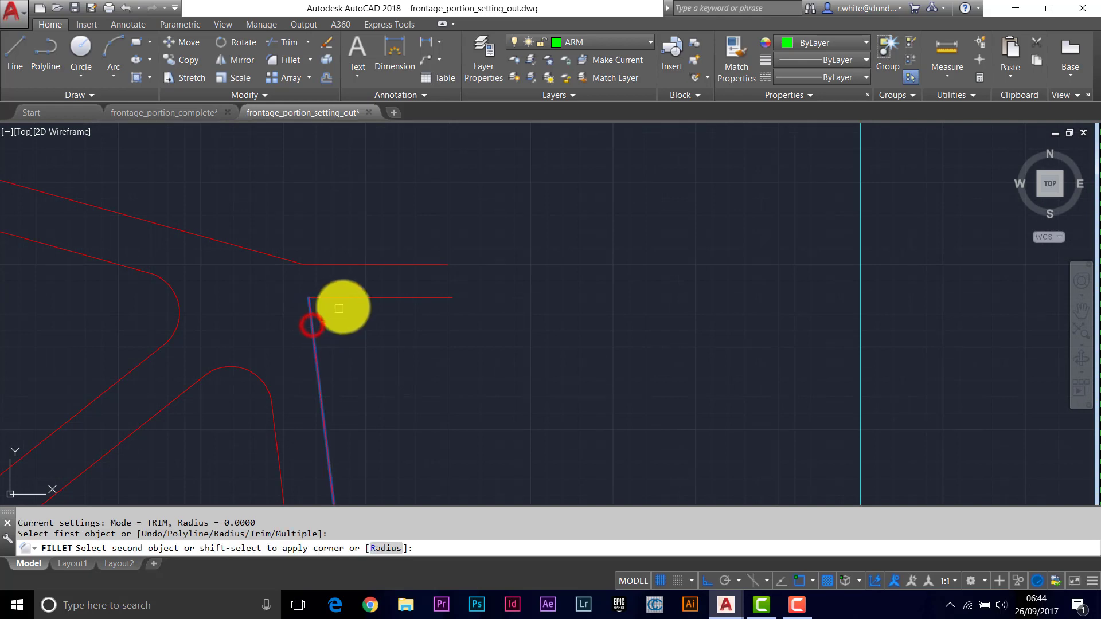
pyautogui.click(351, 296)
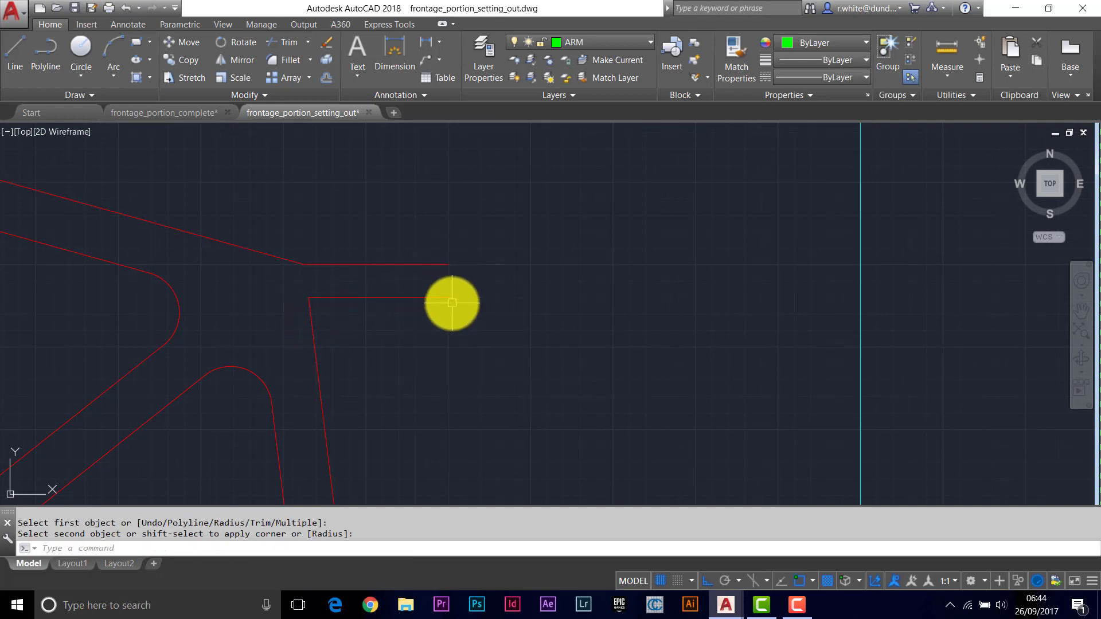
# Close the arm's outer polyline across the open end of the upper stub with PEDIT's Close option
pyautogui.scroll(-2, 455, 300)
pyautogui.moveTo(448, 319); pyautogui.dragTo(459, 336, button='middle')
pyautogui.scroll(2, 459, 331)
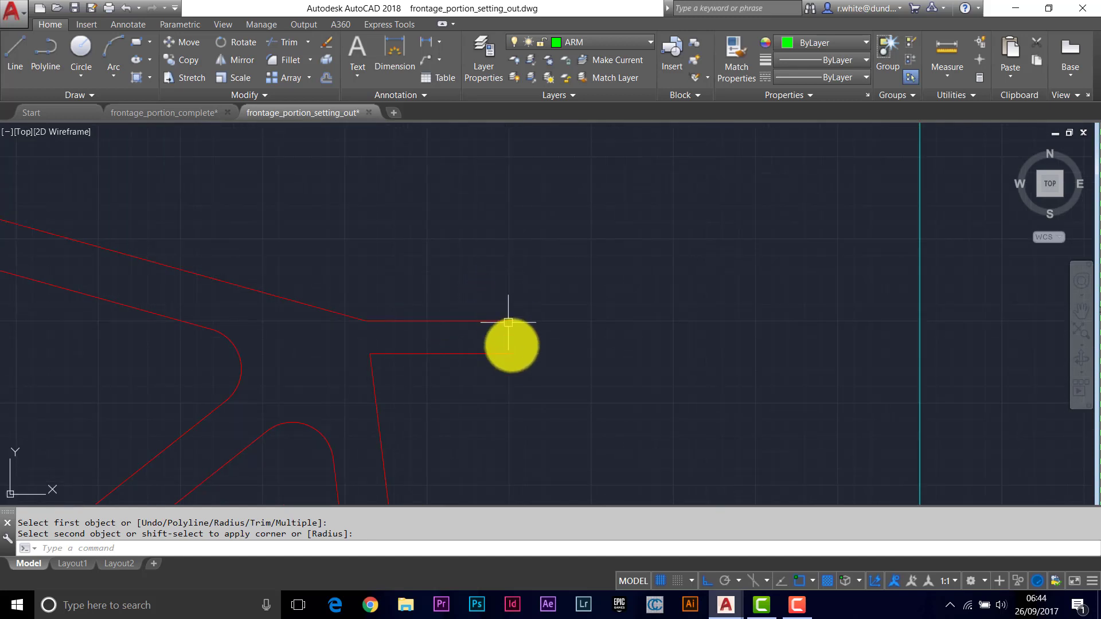
pyautogui.write('pe')
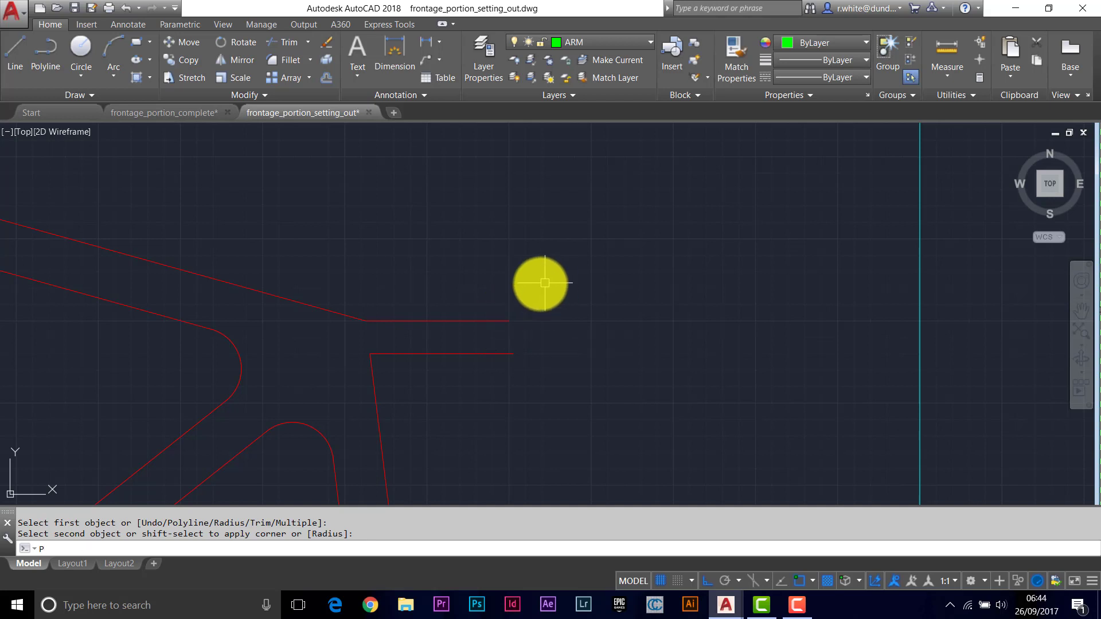
pyautogui.press('Return')
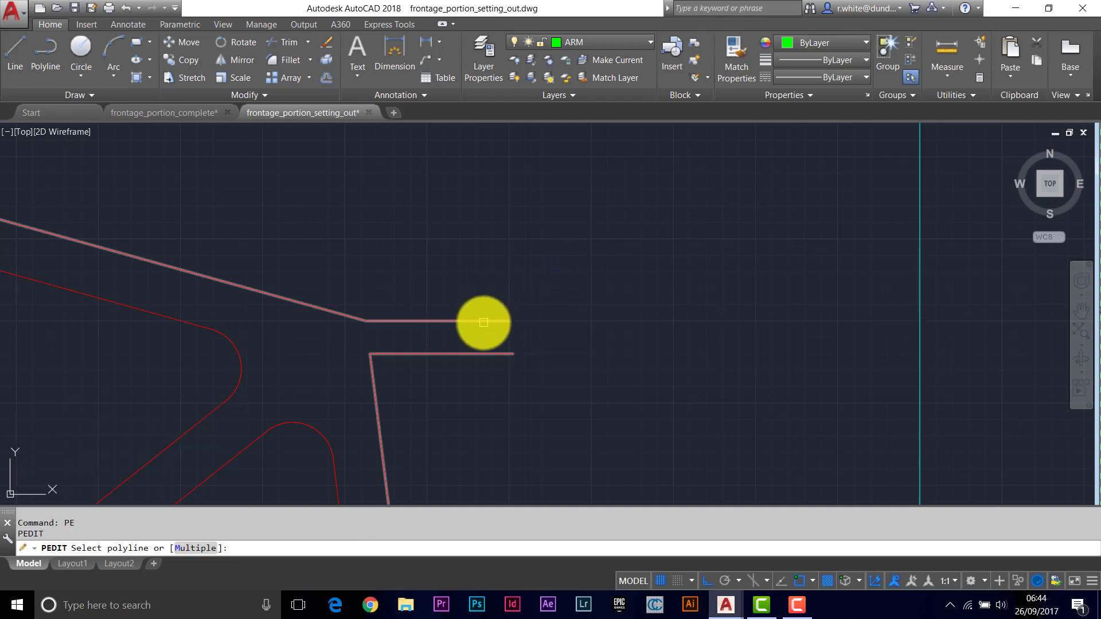
pyautogui.click(484, 322)
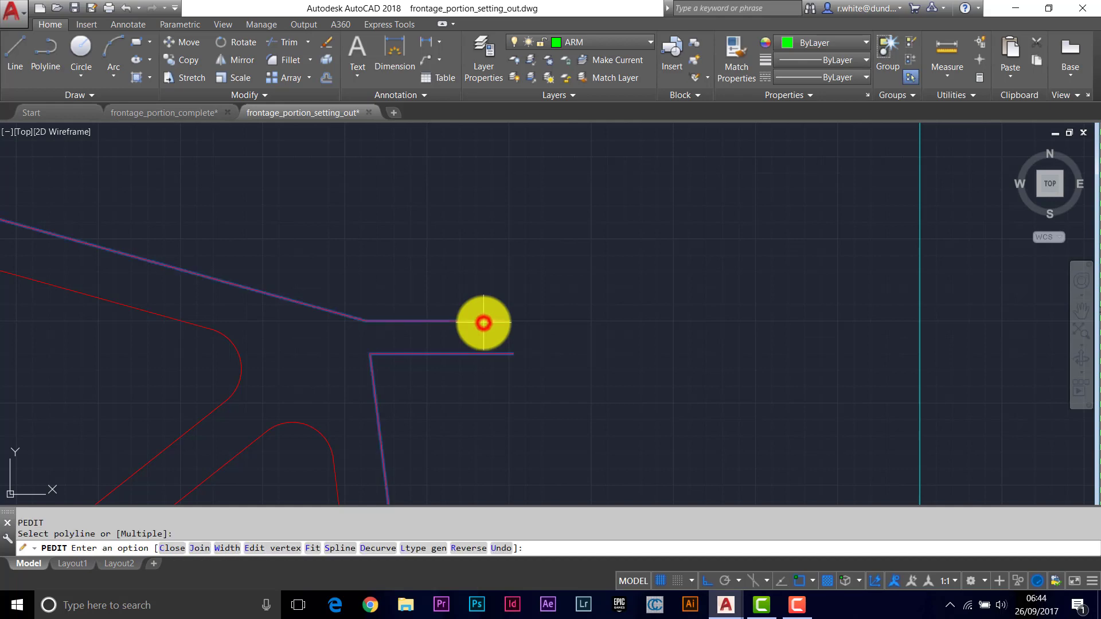
pyautogui.click(169, 553)
pyautogui.scroll(-8, 342, 355)
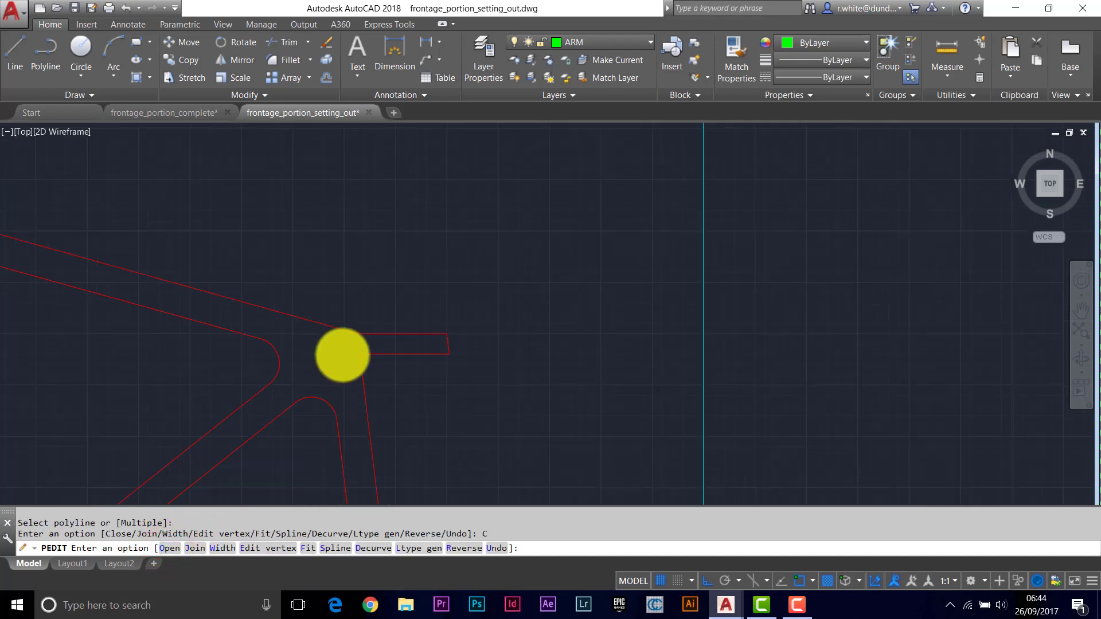
pyautogui.moveTo(343, 355)
pyautogui.mouseDown(button='middle')
pyautogui.moveTo(541, 312)
pyautogui.moveTo(575, 317)
pyautogui.moveTo(582, 300)
pyautogui.mouseUp(button='middle')
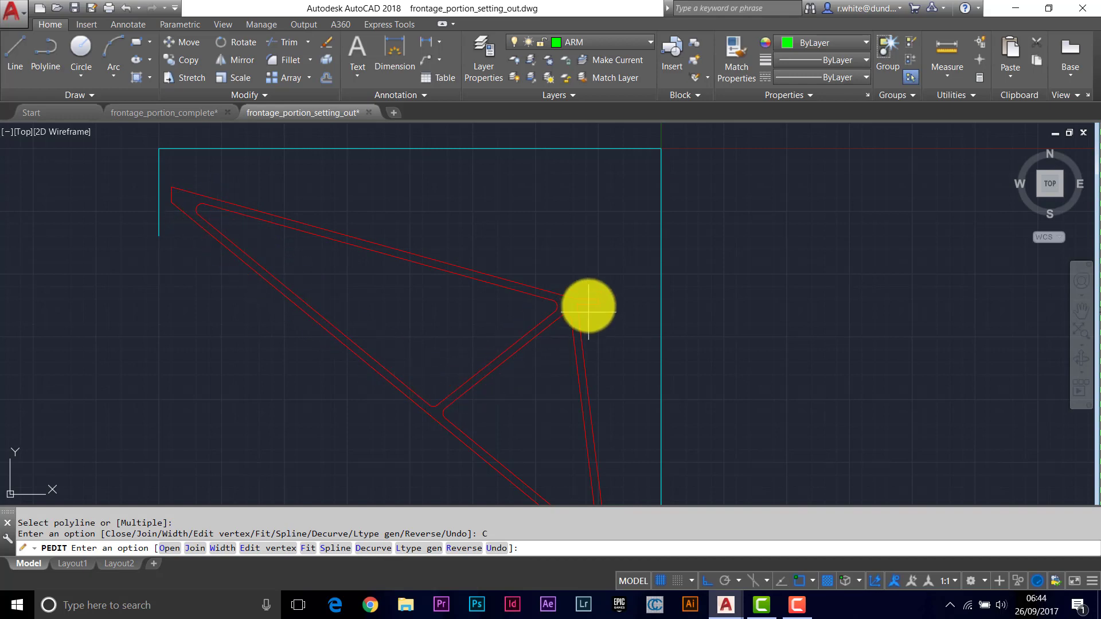
pyautogui.moveTo(442, 307)
pyautogui.mouseDown(button='middle')
pyautogui.moveTo(404, 245)
pyautogui.moveTo(414, 254)
pyautogui.mouseUp(button='middle')
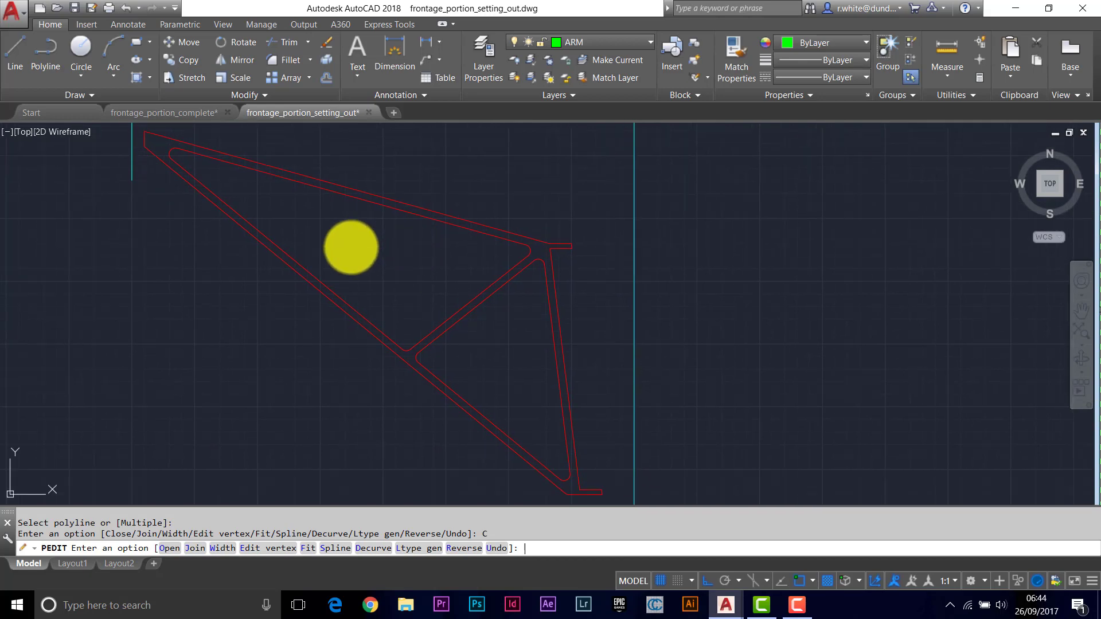
pyautogui.press('Return')
pyautogui.press('Return')
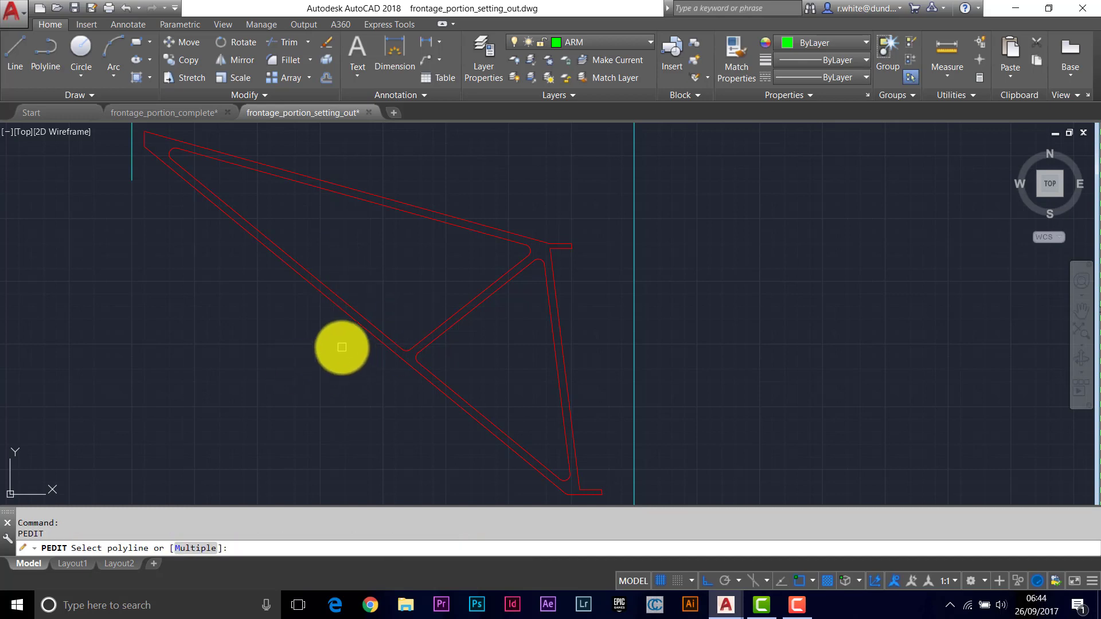
pyautogui.press('Escape')
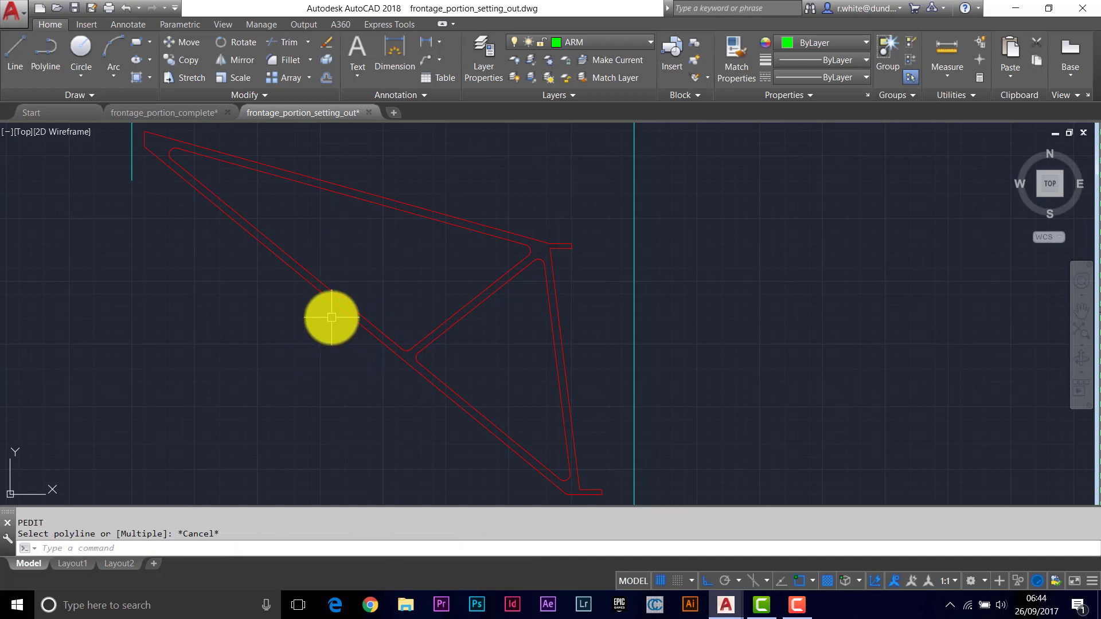
# Convert the top line of the arm's large inner triangle into a polyline with PEDIT and join the triangle's remaining edges to it
pyautogui.press('Return')
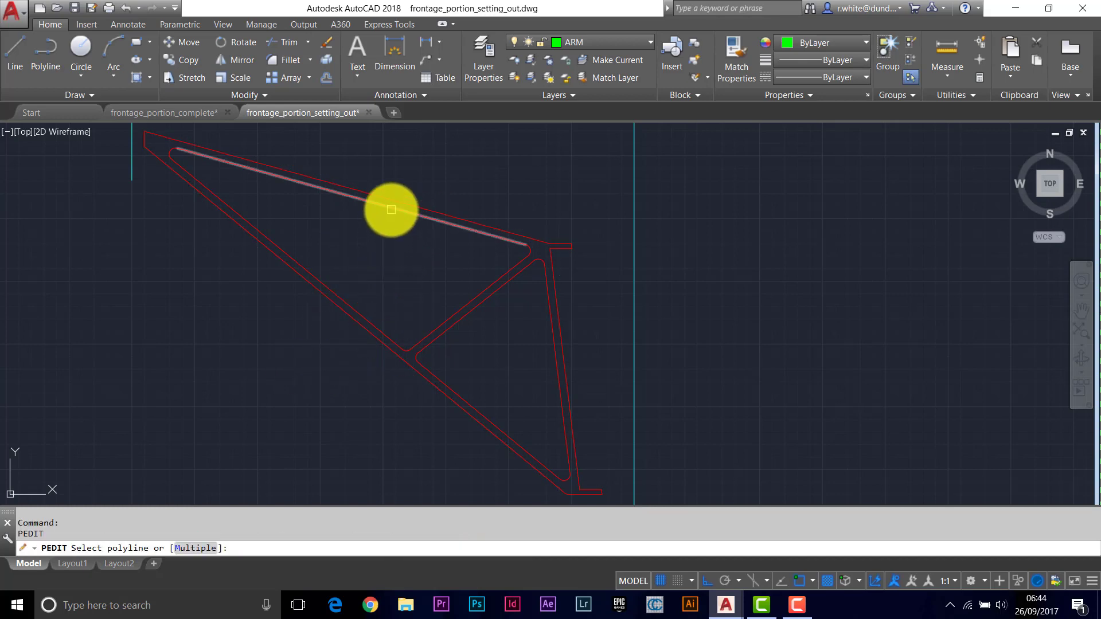
pyautogui.click(391, 210)
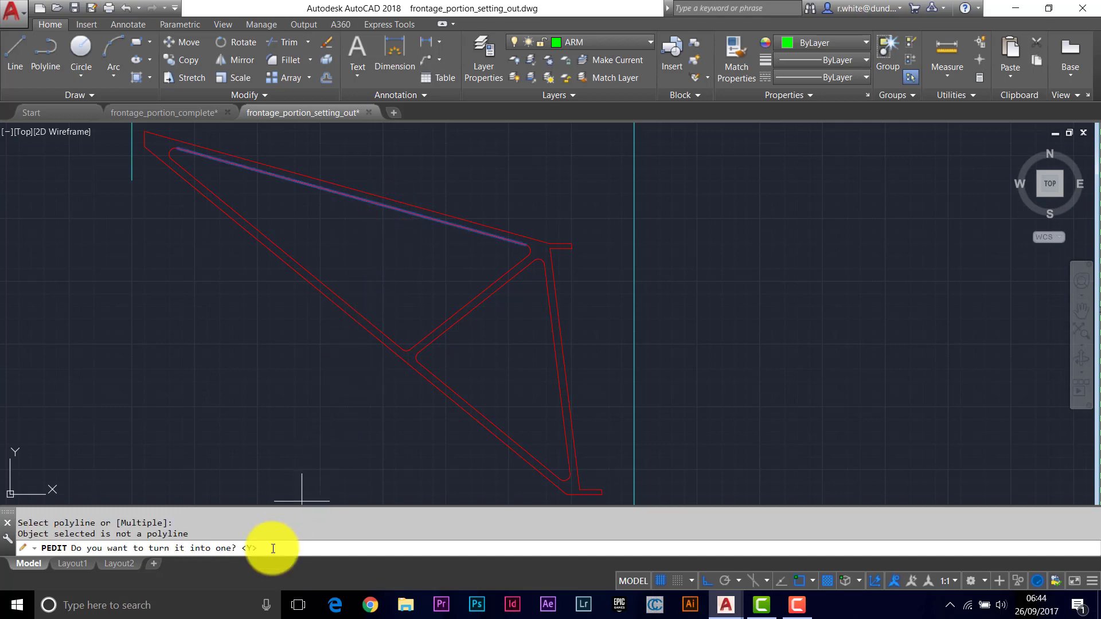
pyautogui.press('Return')
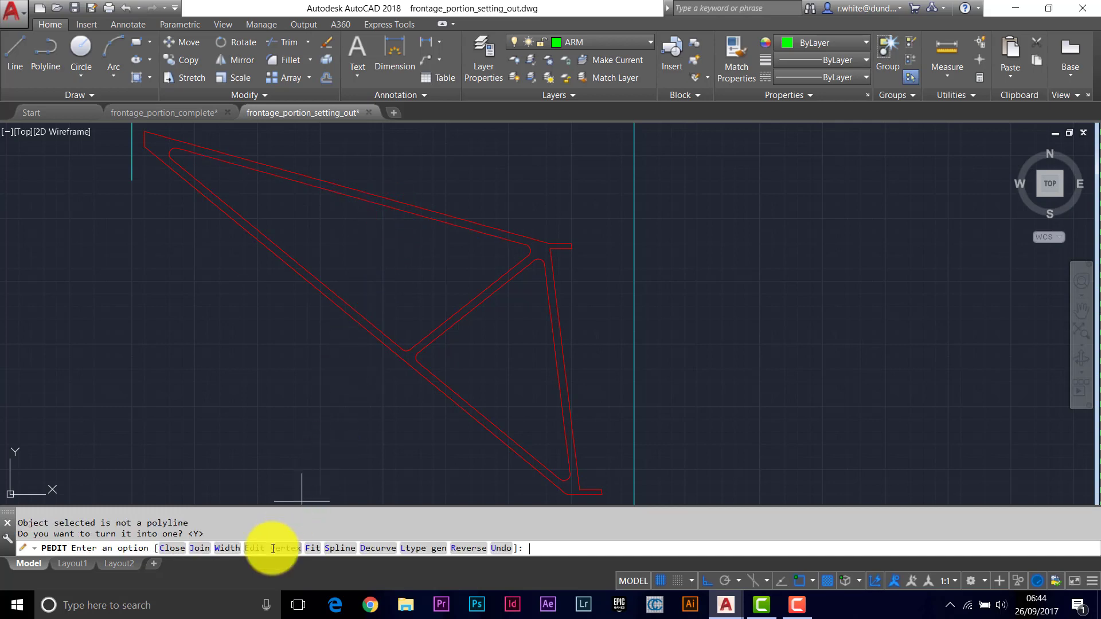
pyautogui.click(198, 549)
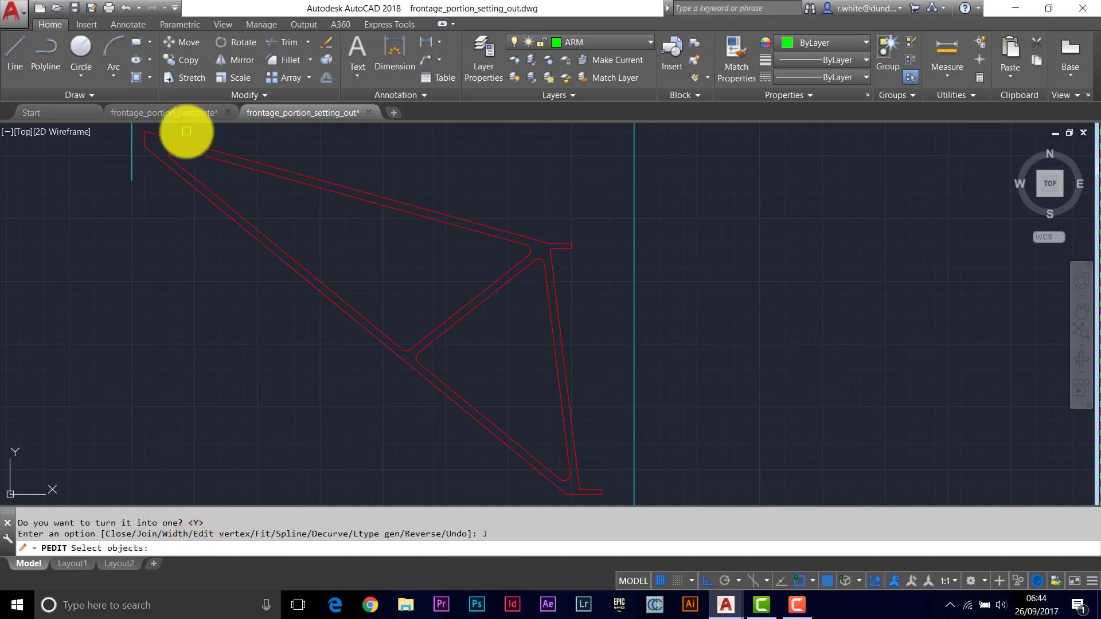
pyautogui.click(562, 136)
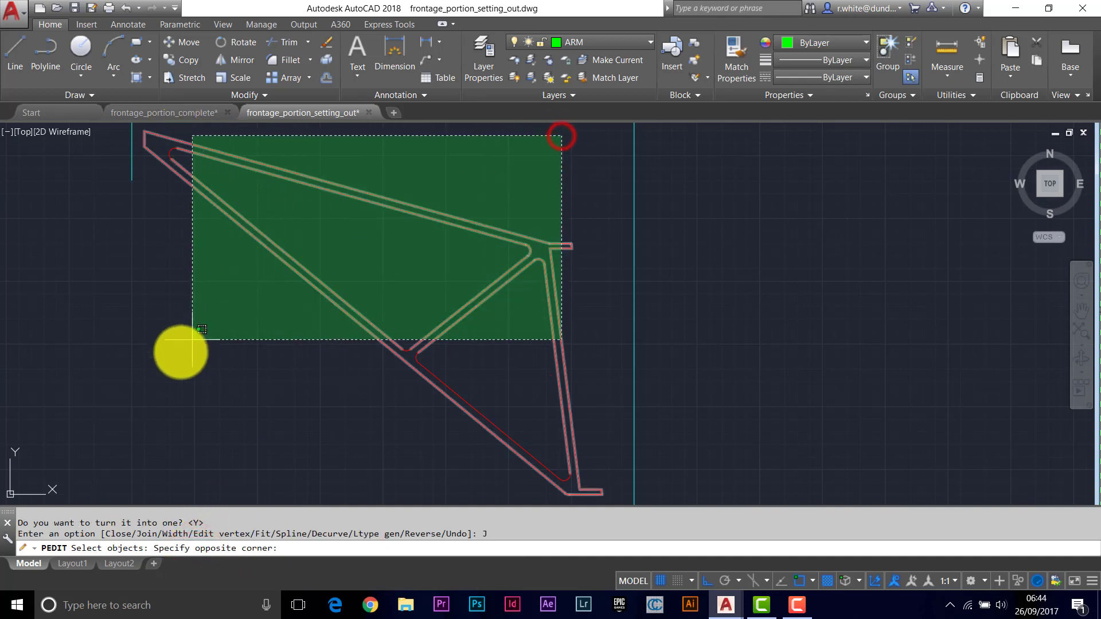
pyautogui.click(159, 379)
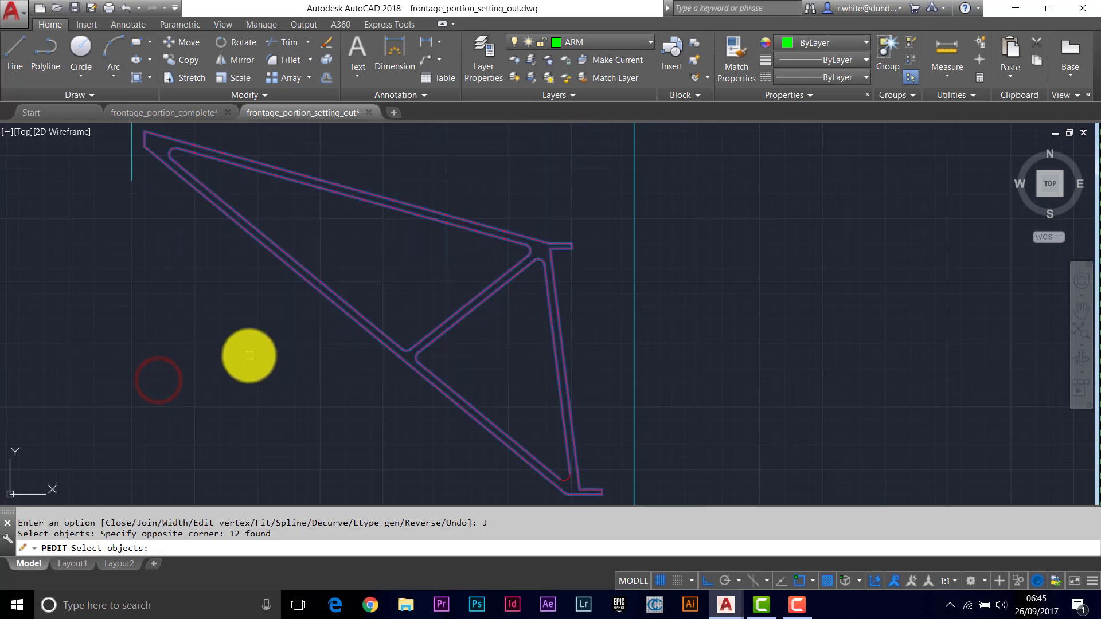
pyautogui.press('Return')
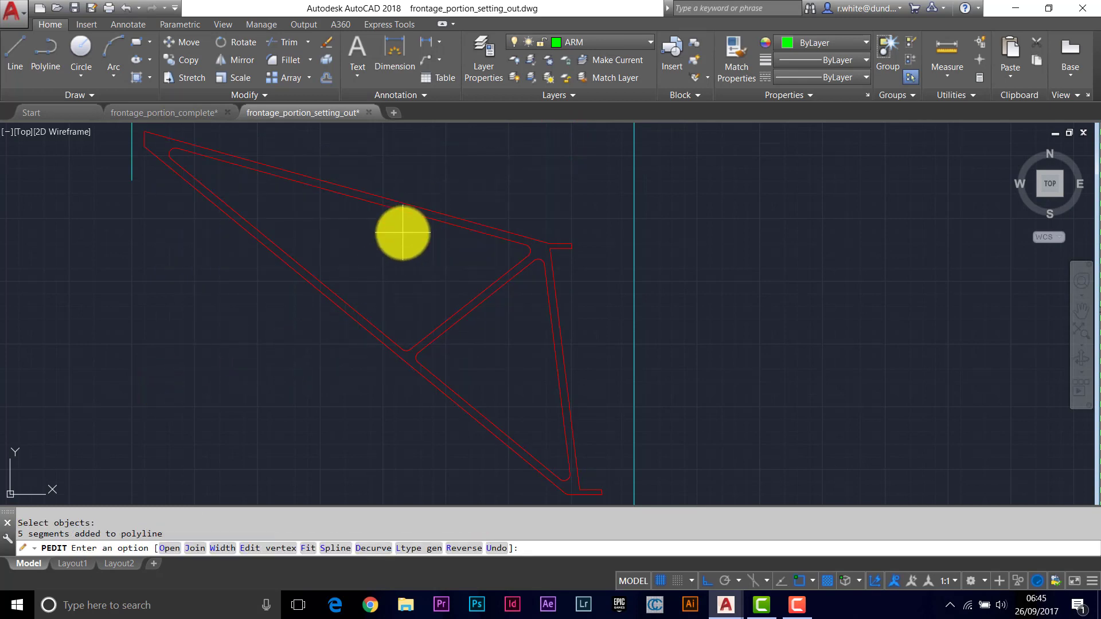
pyautogui.press('Return')
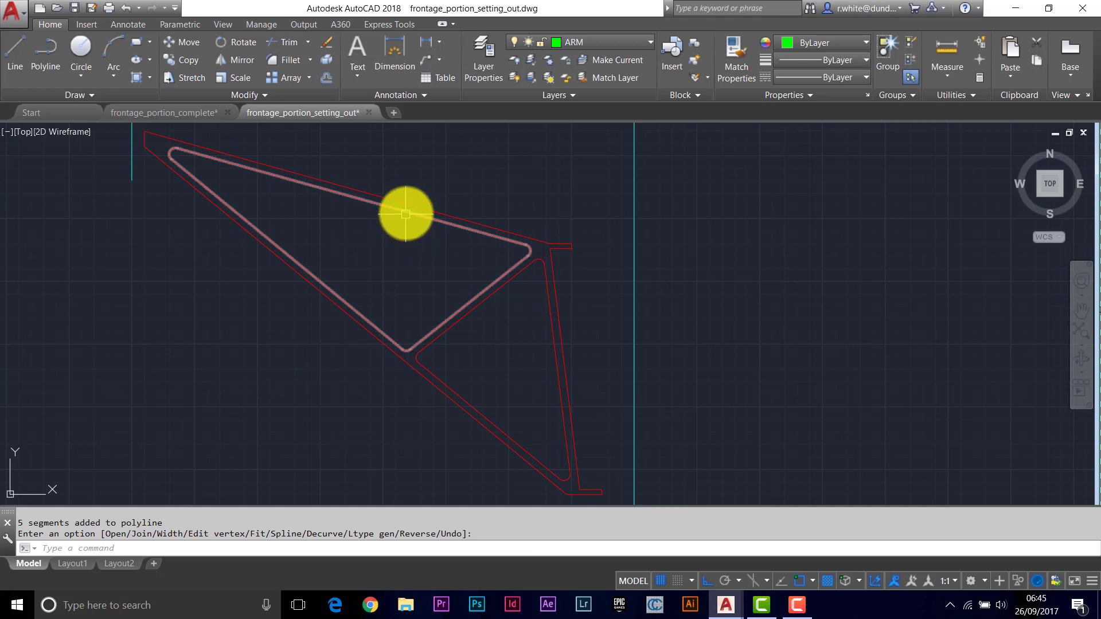
# Convert the steep edge of the arm's small inner triangle into a polyline with PEDIT and join the triangle's remaining edges to it
pyautogui.moveTo(464, 310); pyautogui.dragTo(391, 248, button='middle')
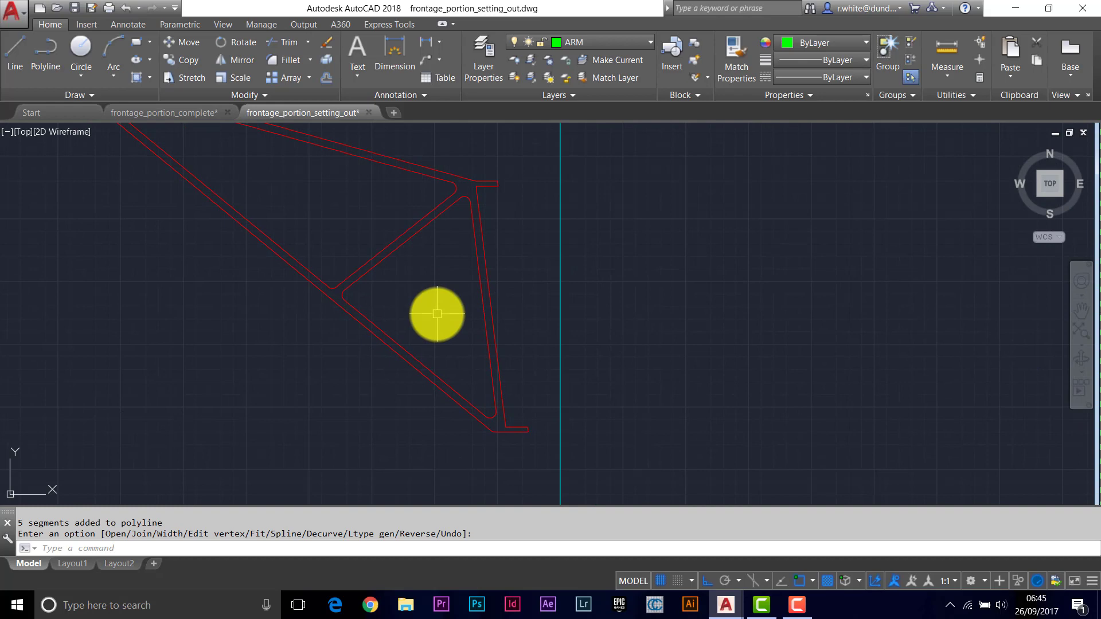
pyautogui.press('Return')
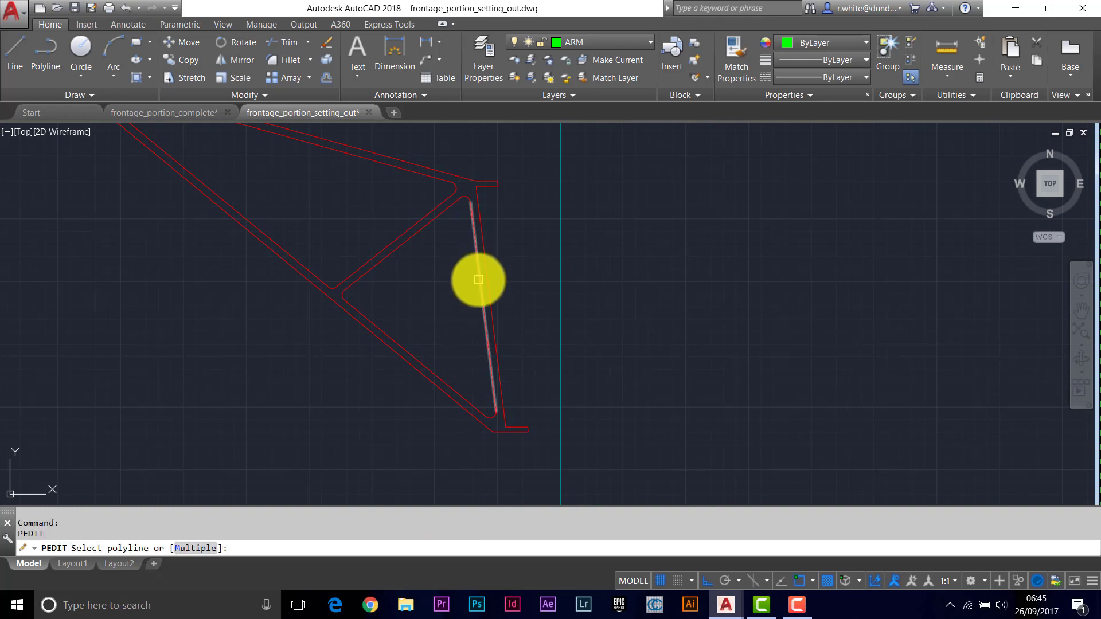
pyautogui.click(479, 279)
pyautogui.press('Return')
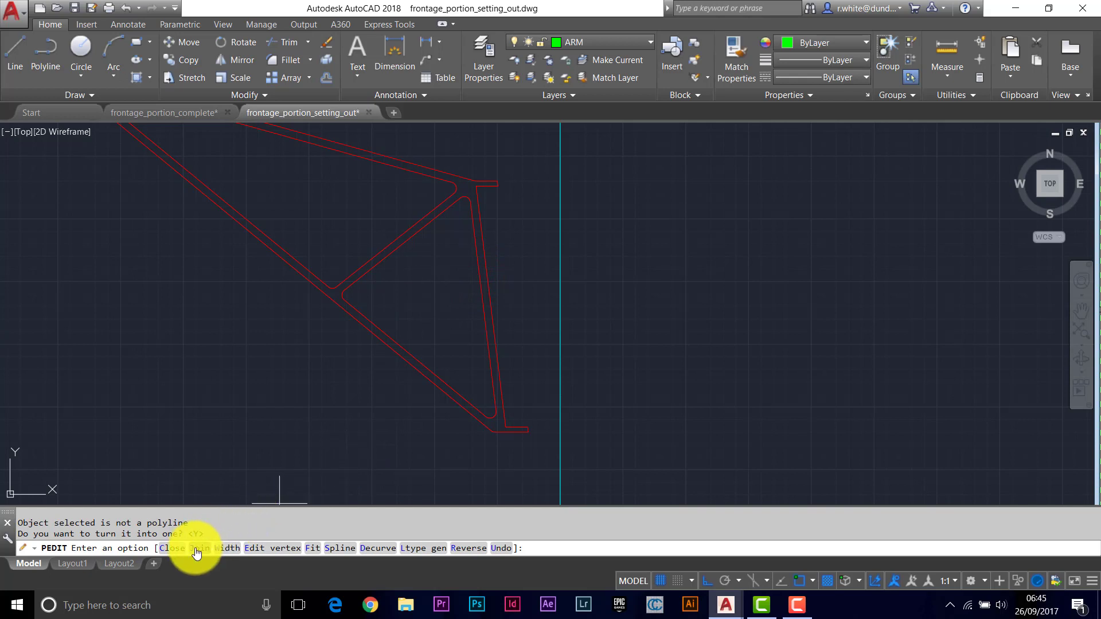
pyautogui.click(196, 550)
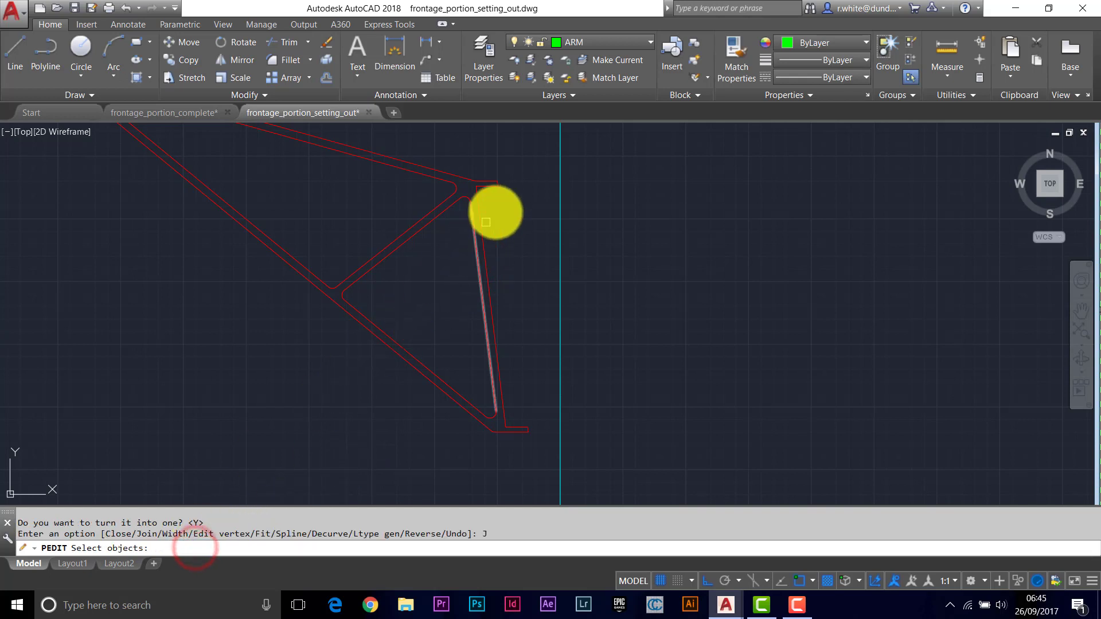
pyautogui.click(545, 166)
pyautogui.click(290, 467)
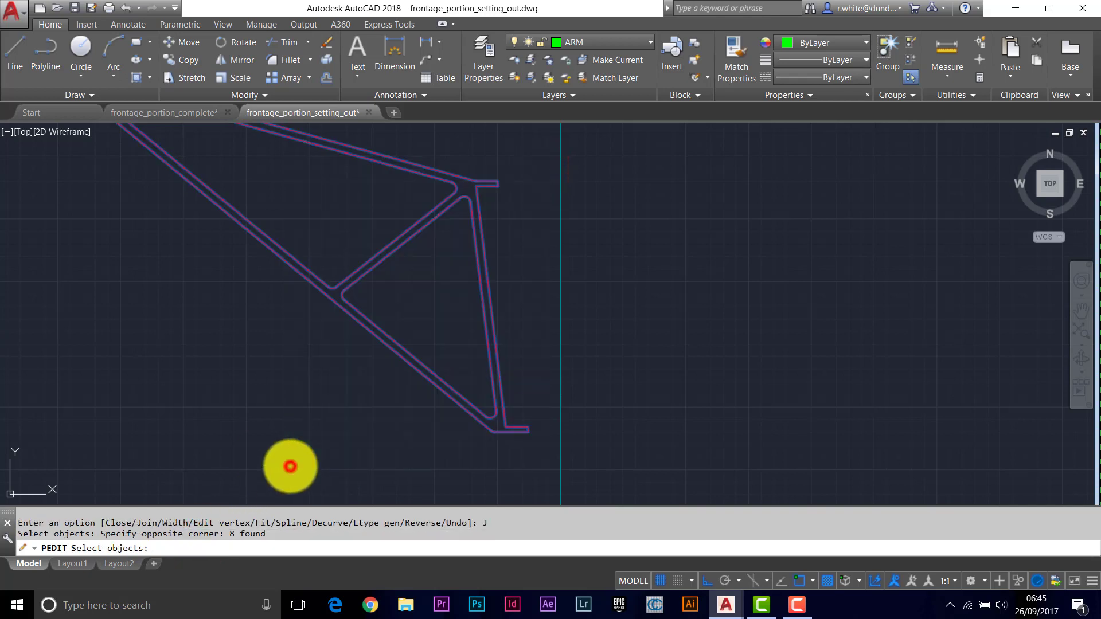
pyautogui.press('Return')
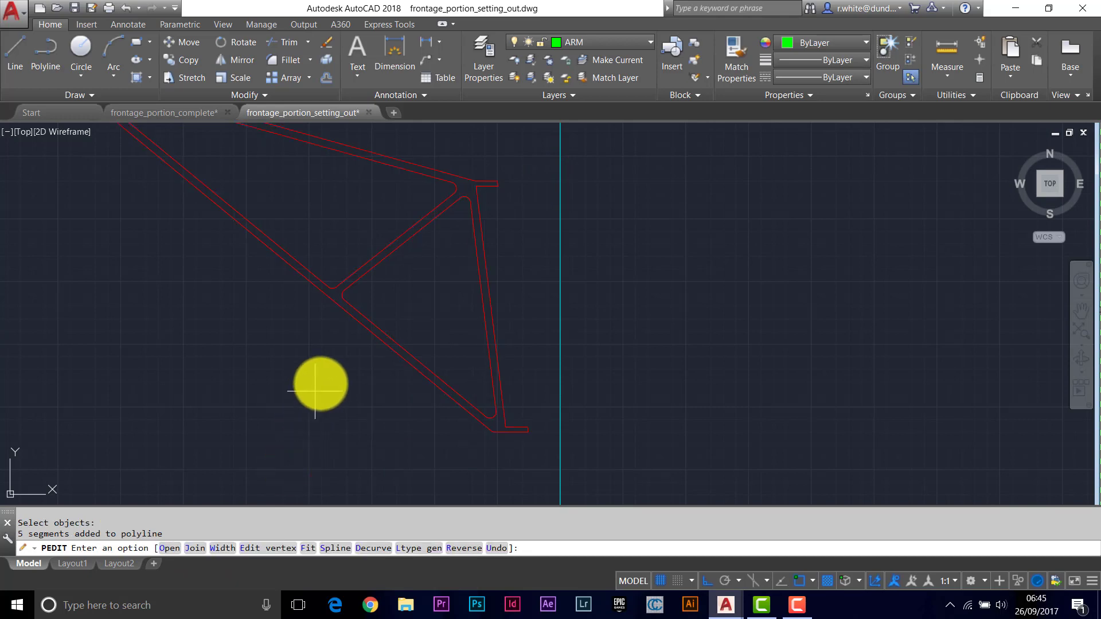
pyautogui.press('Return')
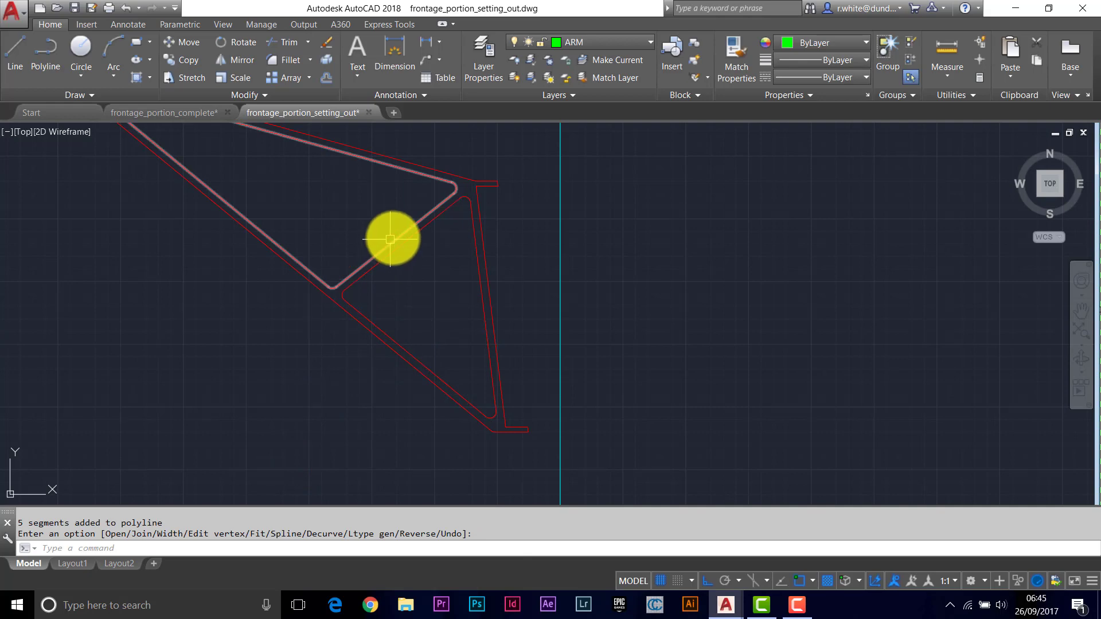
# Orbit the arm into an oblique 3D view and switch to the 3D Modeling workspace
pyautogui.moveTo(440, 168)
pyautogui.mouseDown(button='middle')
pyautogui.moveTo(460, 196)
pyautogui.moveTo(430, 222)
pyautogui.moveTo(442, 280)
pyautogui.mouseUp(button='middle')
pyautogui.scroll(-2, 535, 325)
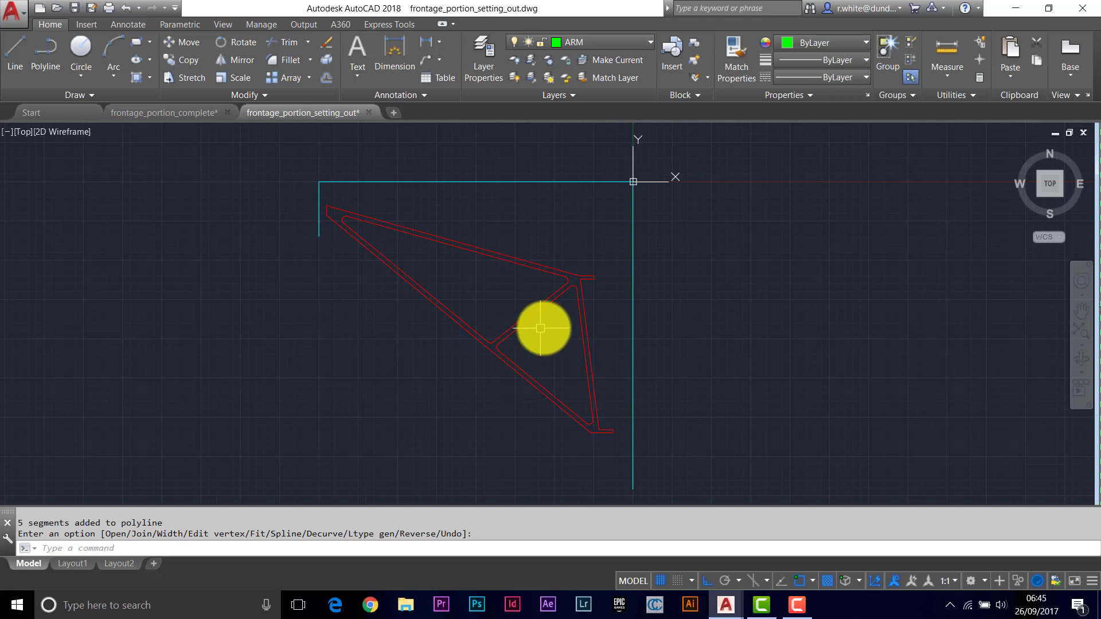
pyautogui.moveTo(550, 340)
pyautogui.keyDown('shift'); pyautogui.mouseDown(button='middle')
pyautogui.moveTo(499, 315)
pyautogui.moveTo(619, 256)
pyautogui.moveTo(622, 231)
pyautogui.moveTo(753, 237)
pyautogui.moveTo(664, 241)
pyautogui.moveTo(706, 239)
pyautogui.moveTo(591, 270)
pyautogui.moveTo(579, 303)
pyautogui.moveTo(663, 259)
pyautogui.mouseUp(button='middle'); pyautogui.keyUp('shift')
pyautogui.scroll(5, 580, 302)
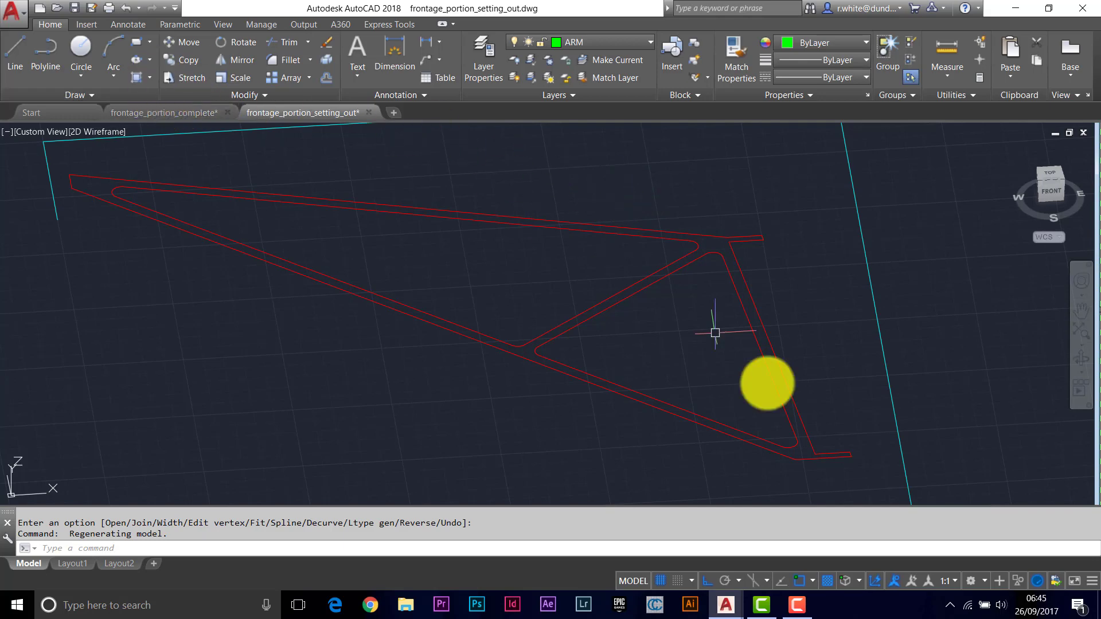
pyautogui.click(972, 581)
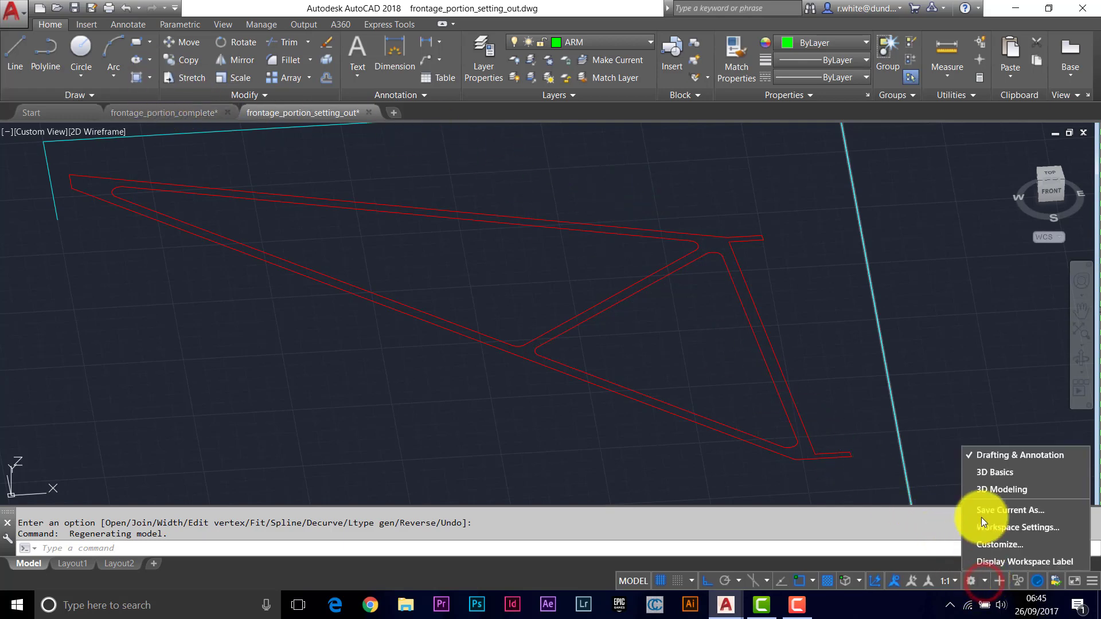
pyautogui.click(988, 489)
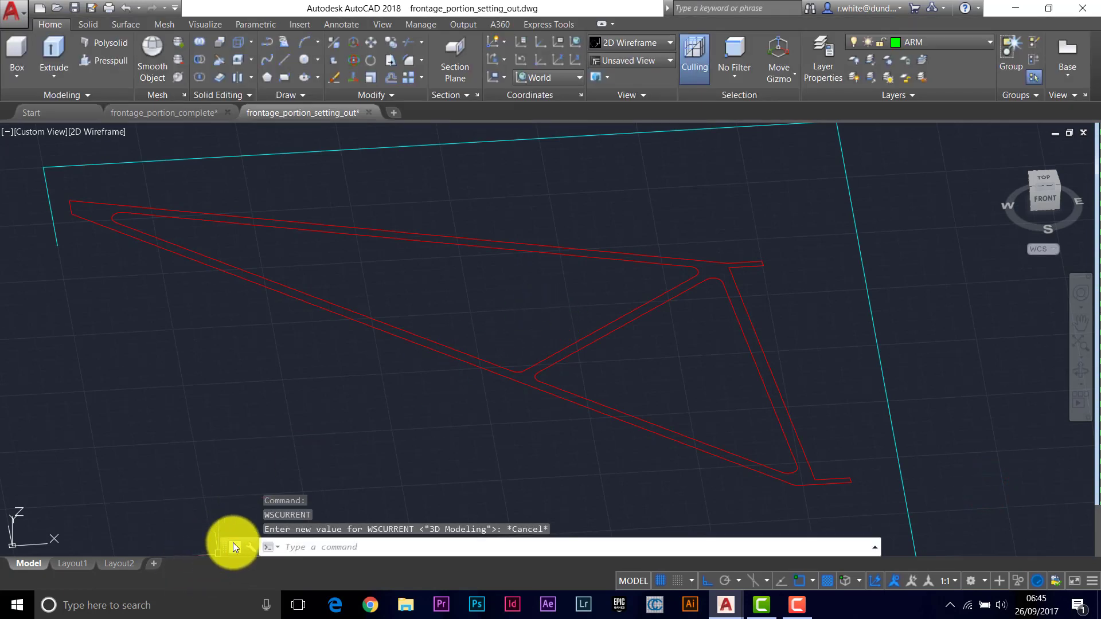
# Dock the command line beneath the drawing area, enlarge it to show several lines, and turn off Dynamic UCS
pyautogui.moveTo(225, 547); pyautogui.dragTo(252, 571)
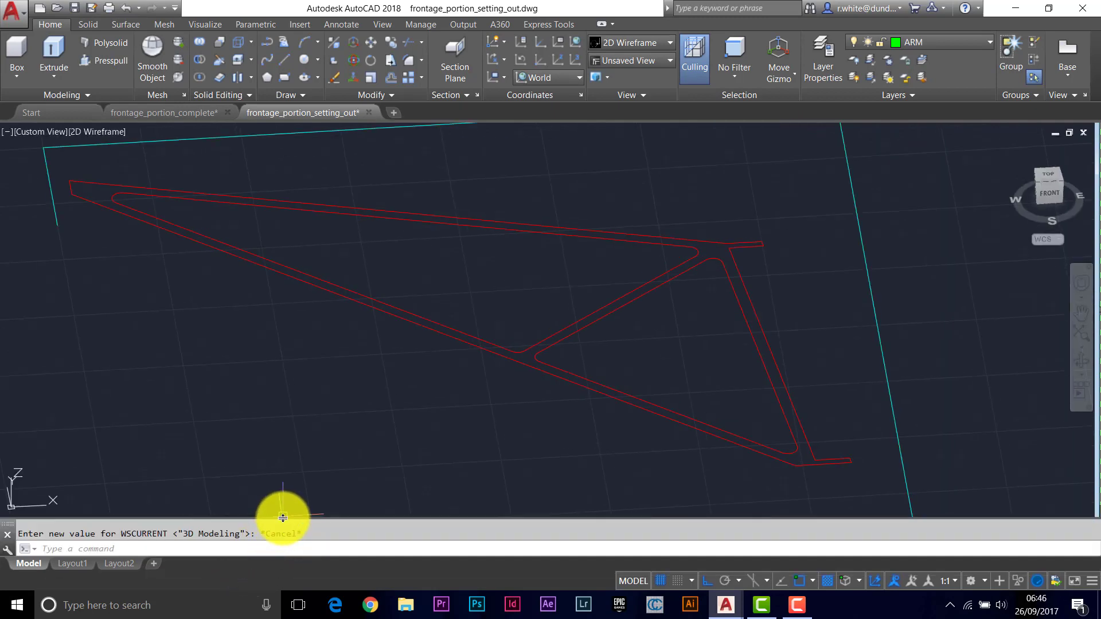
pyautogui.moveTo(283, 518); pyautogui.dragTo(283, 491)
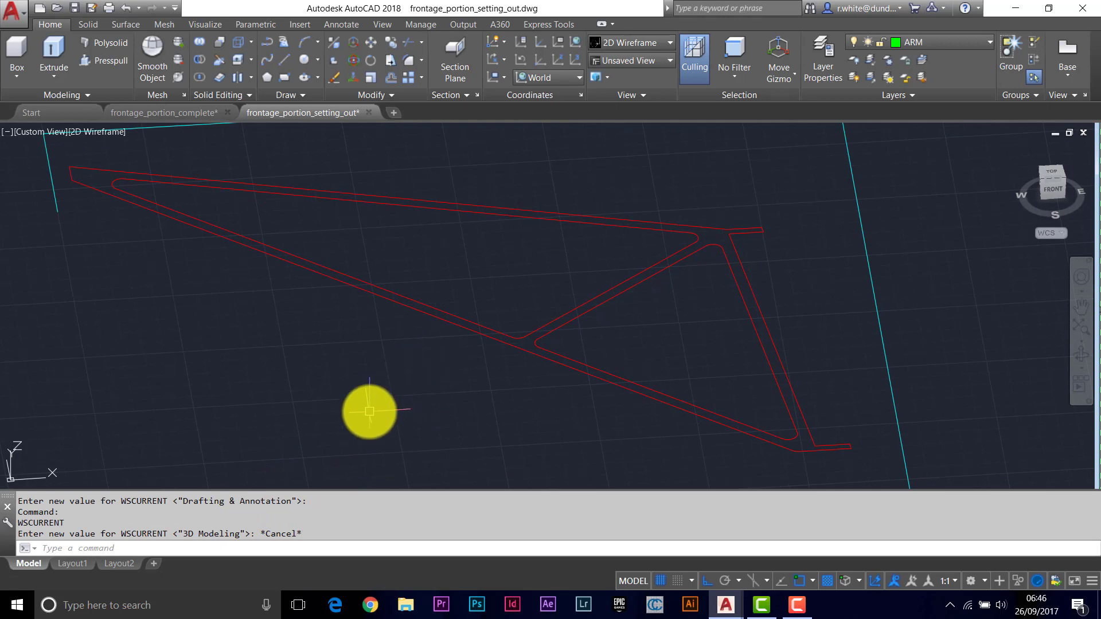
pyautogui.press('F6')
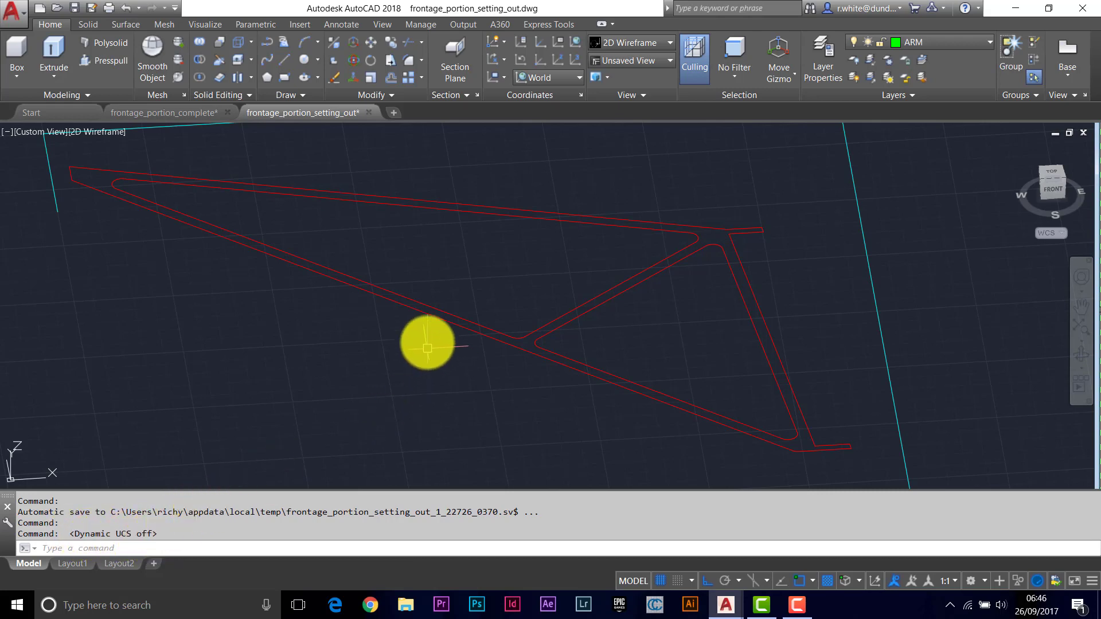
# Extrude the arm's outer outline and both inner triangles by 60 and display the solids in the Shaded with edges visual style
pyautogui.click(52, 50)
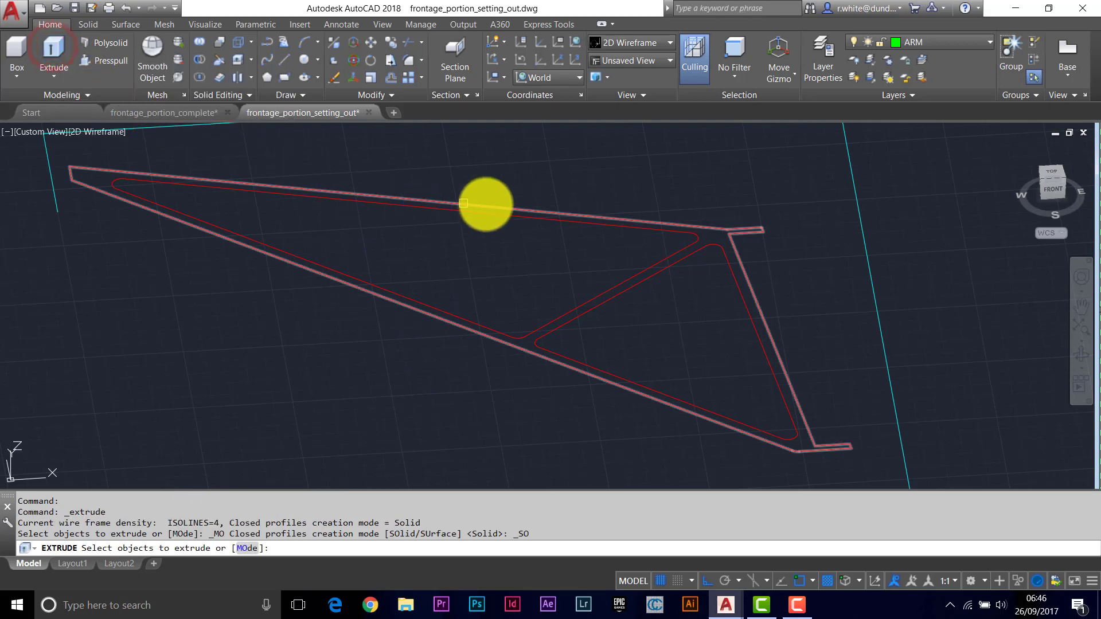
pyautogui.click(661, 223)
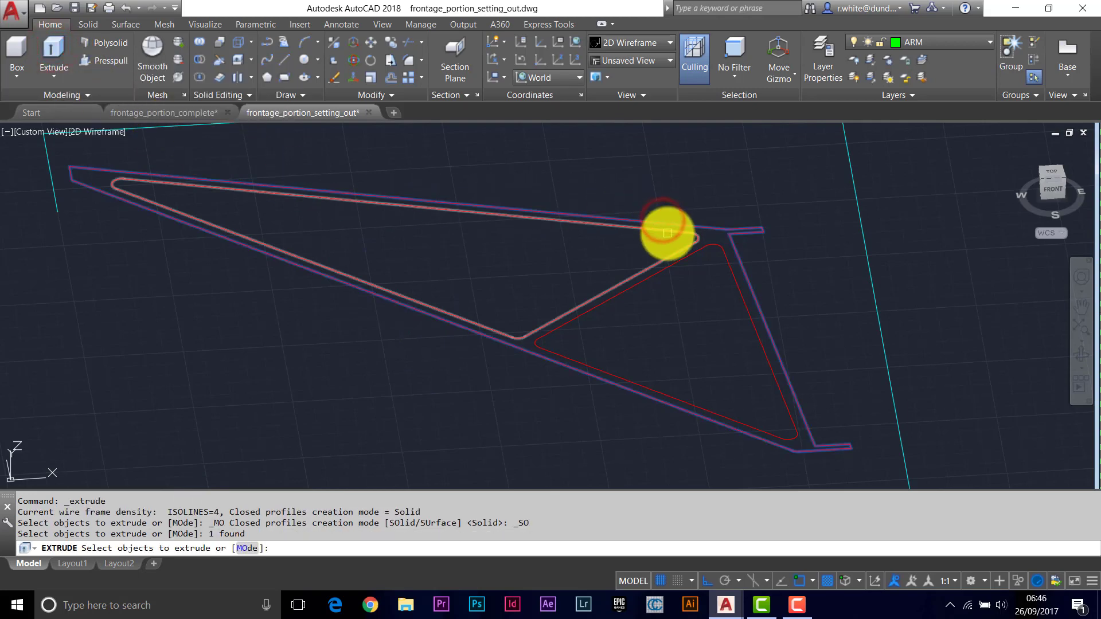
pyautogui.click(669, 231)
pyautogui.click(710, 246)
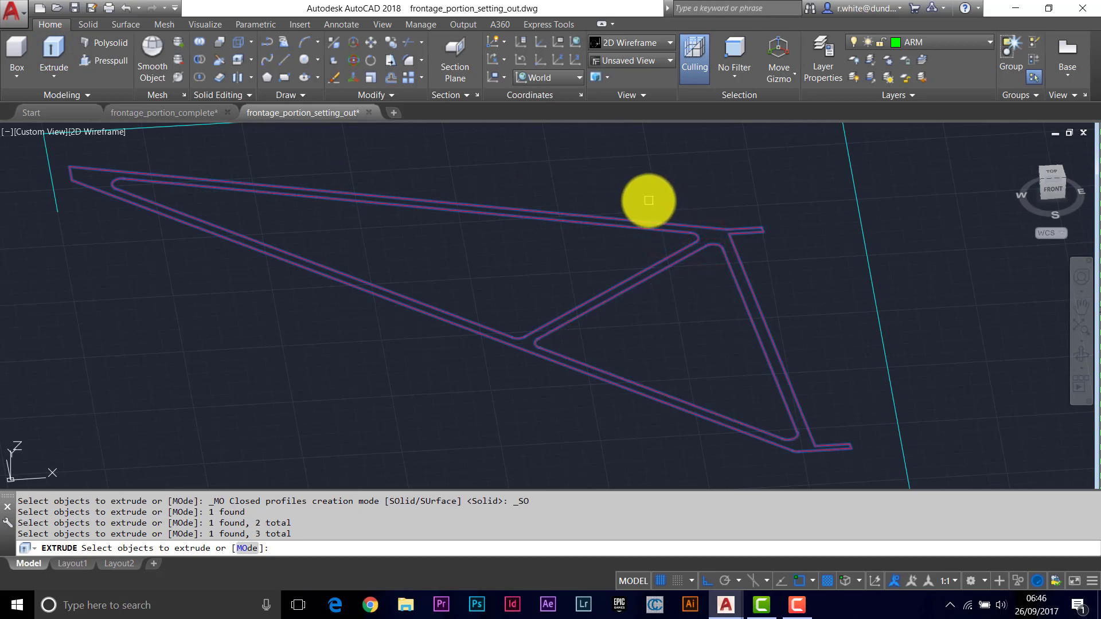
pyautogui.press('Return')
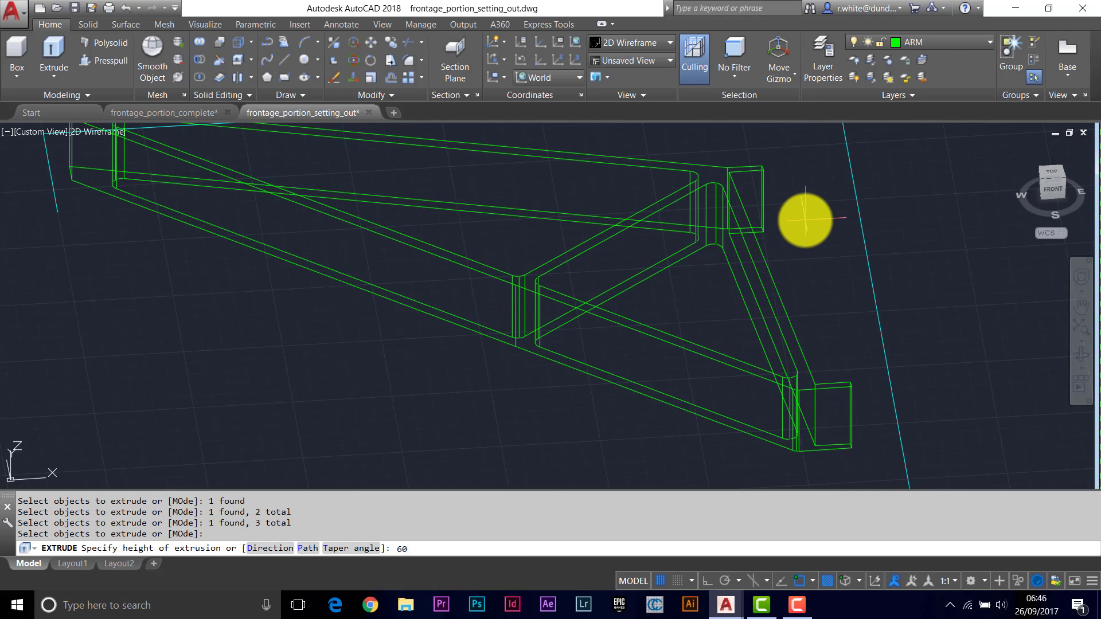
pyautogui.press('Return')
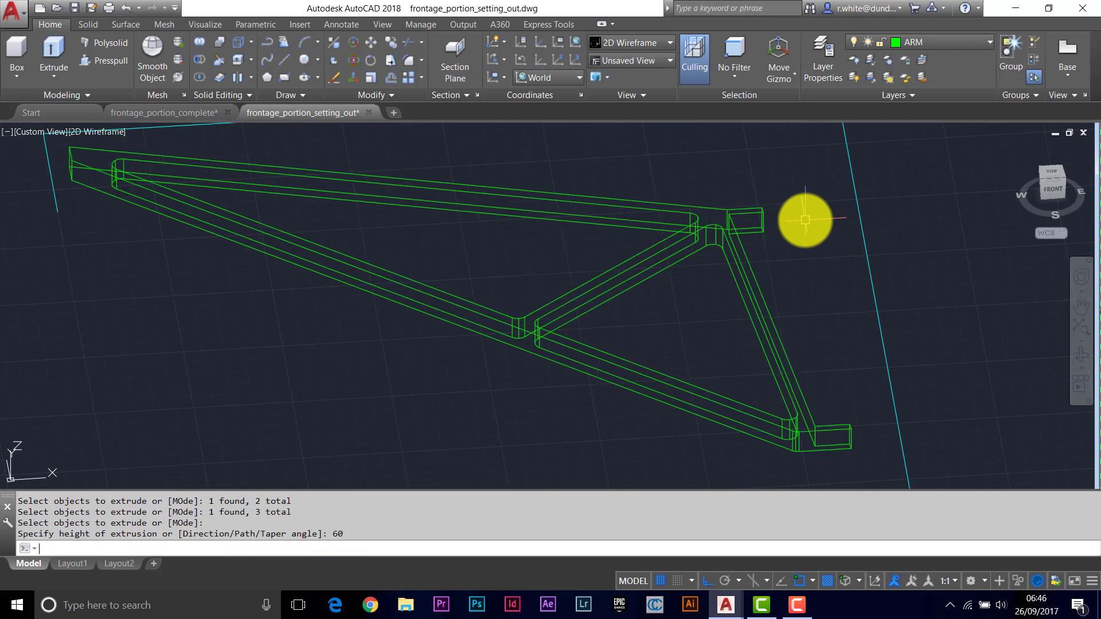
pyautogui.click(100, 135)
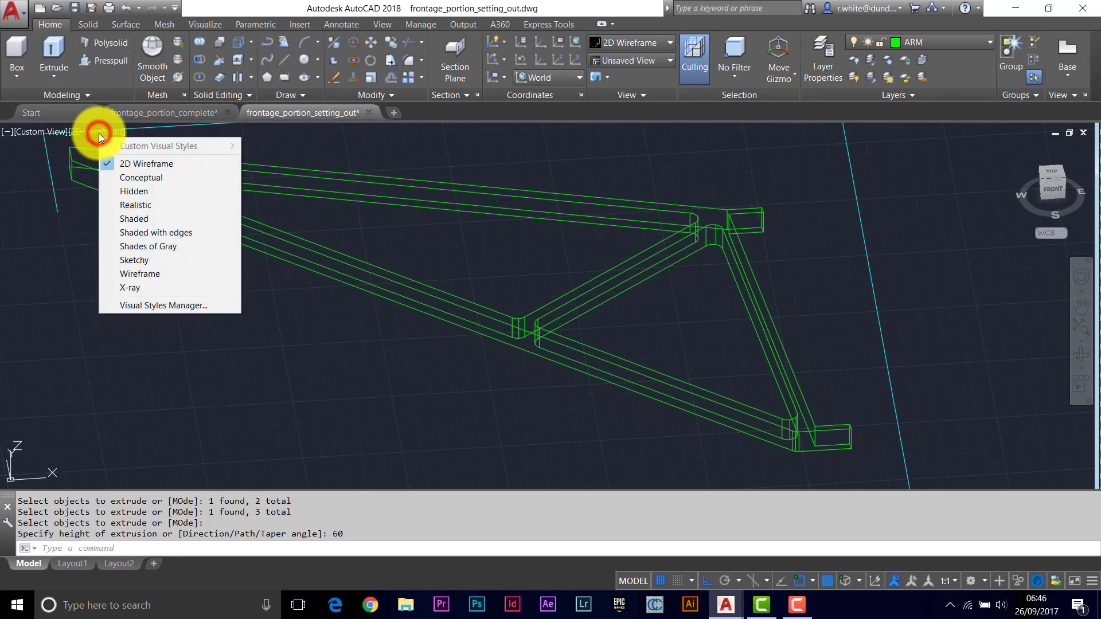
pyautogui.click(138, 234)
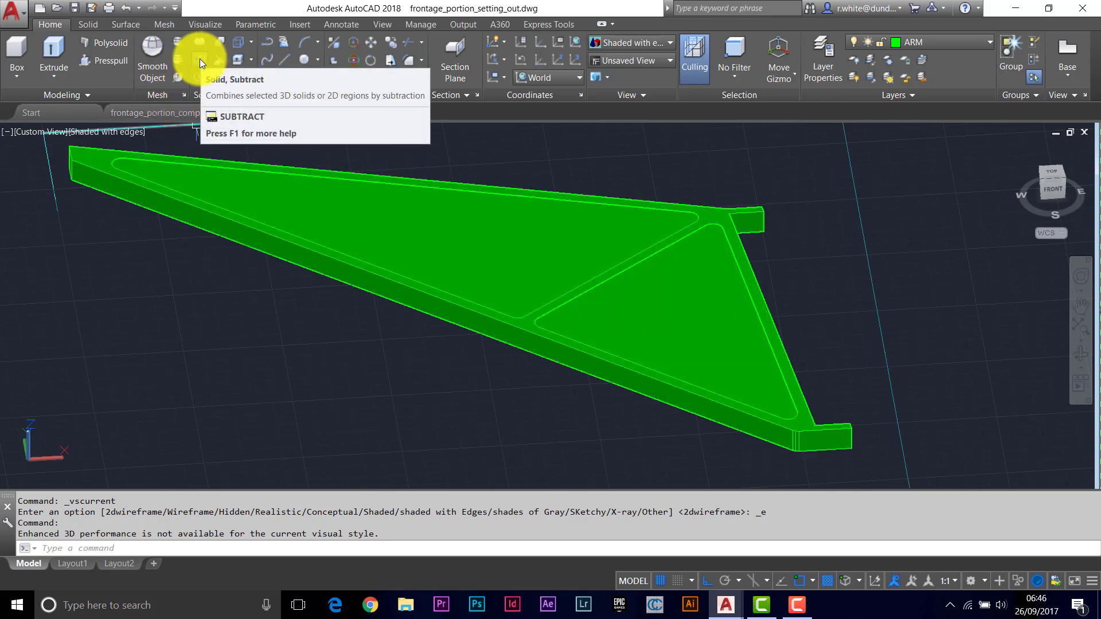
# Subtract the two inner triangular solids from the arm's outer solid
pyautogui.click(200, 63)
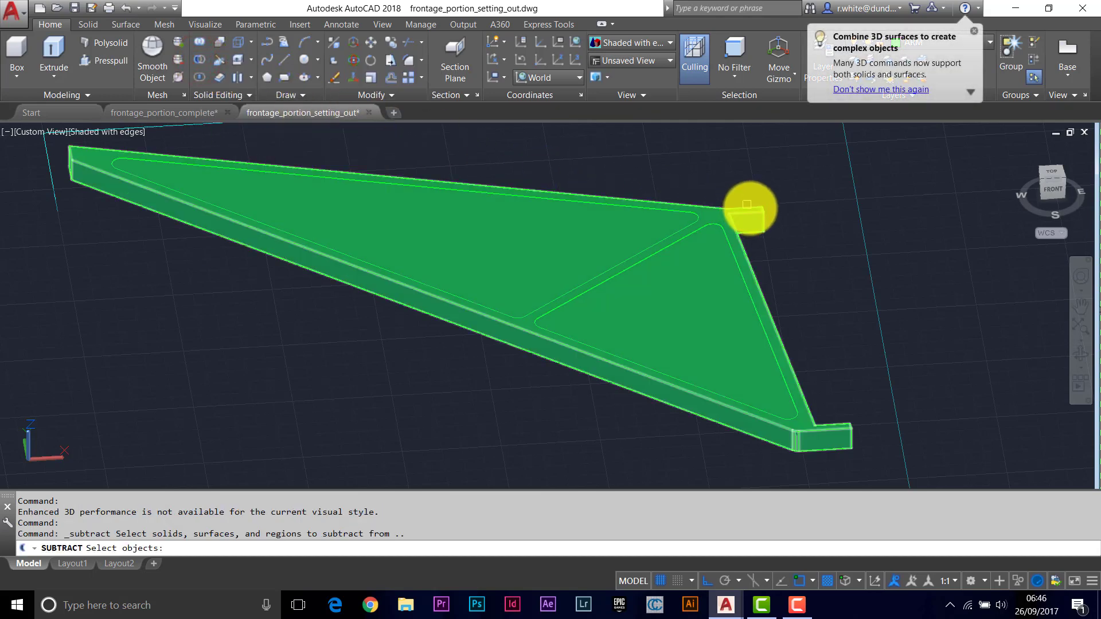
pyautogui.click(751, 210)
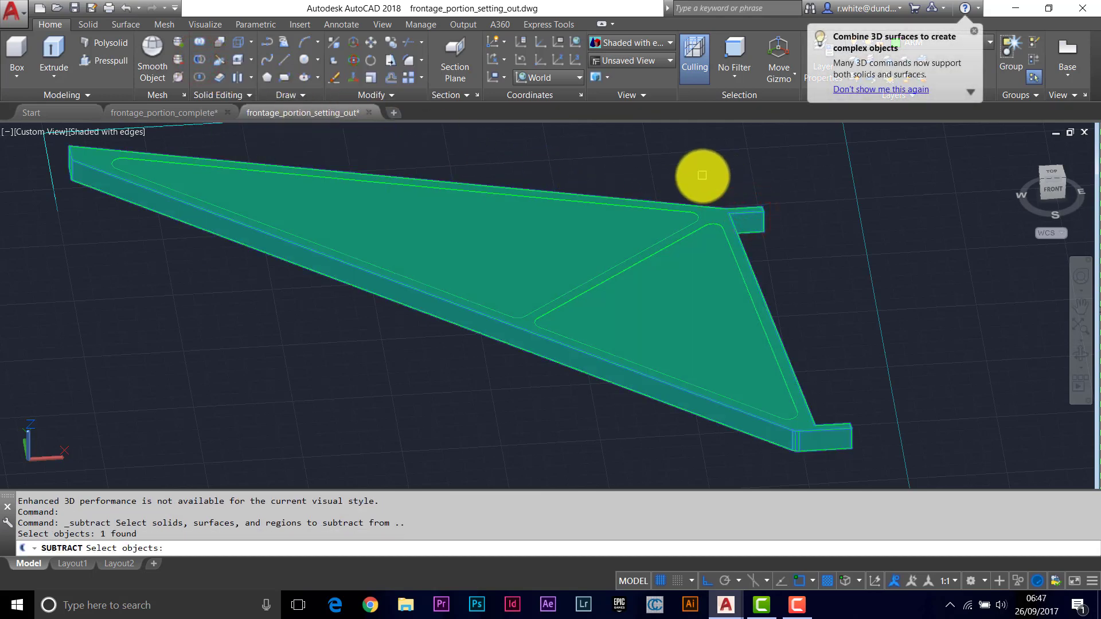
pyautogui.press('Return')
pyautogui.click(644, 227)
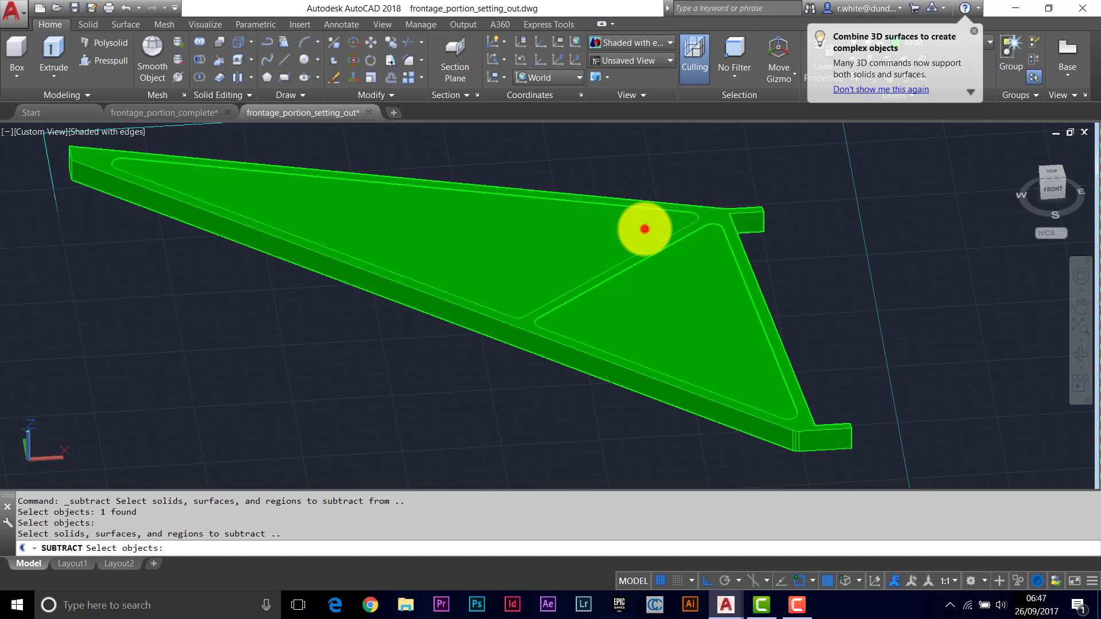
pyautogui.click(715, 277)
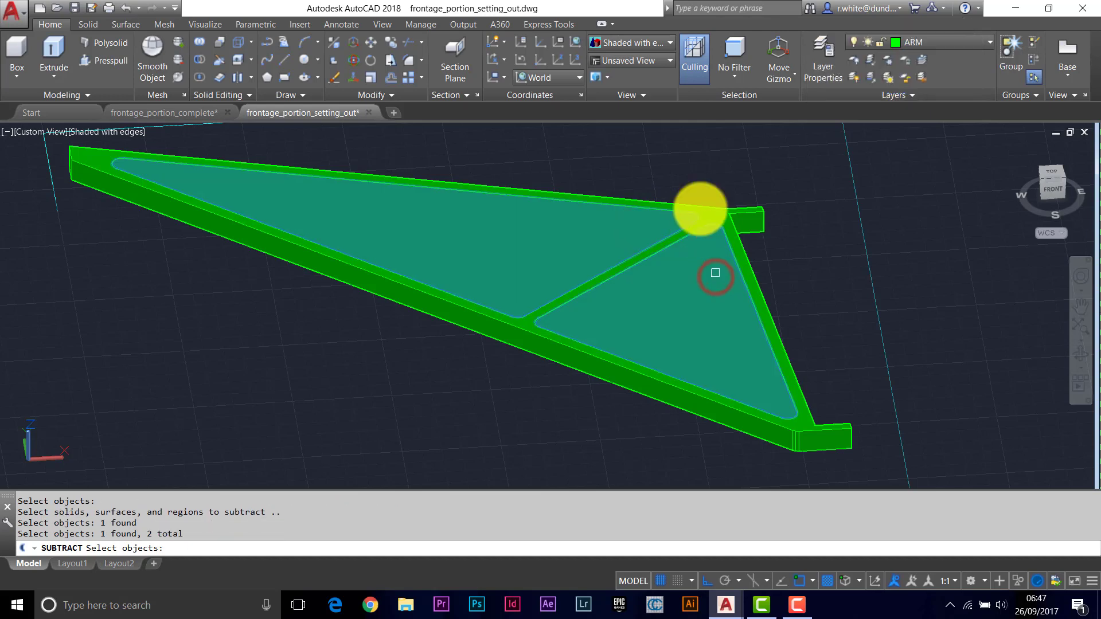
pyautogui.press('Return')
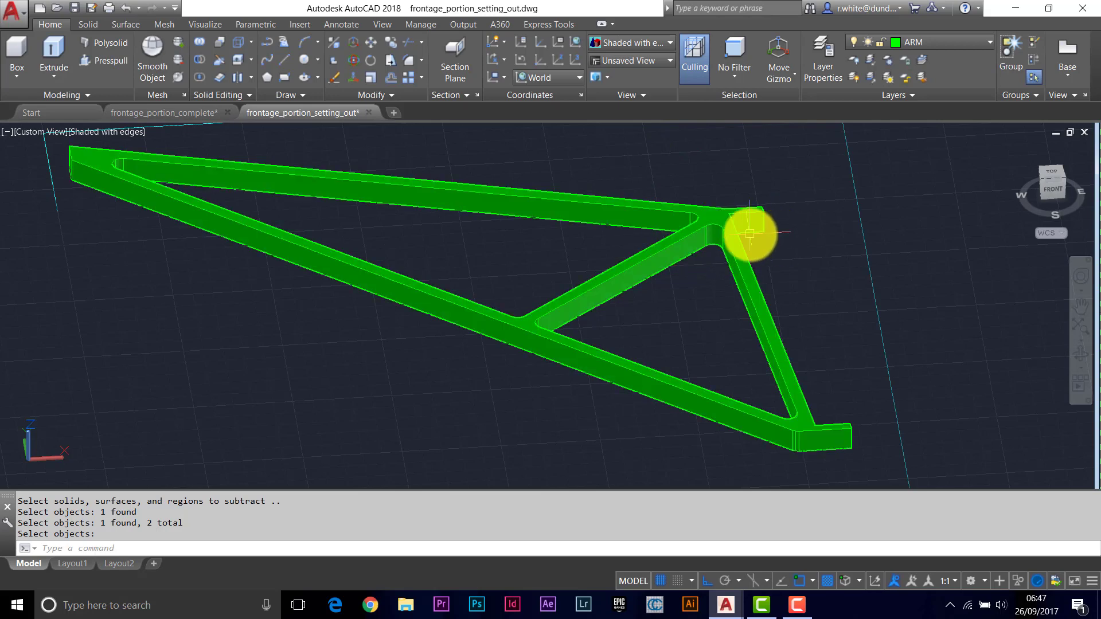
# Examine the arm solid's rounded inner corners and its two stub ends from different distances and angles
pyautogui.scroll(5, 750, 234)
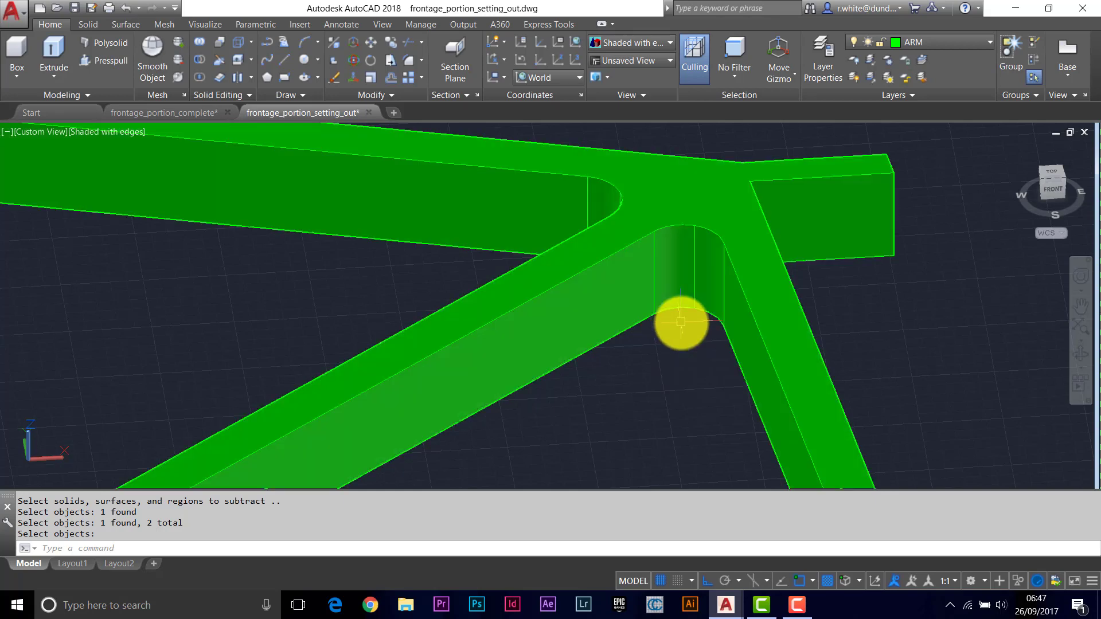
pyautogui.scroll(-5, 680, 322)
pyautogui.moveTo(730, 326); pyautogui.dragTo(540, 302, button='middle')
pyautogui.scroll(-4, 516, 297)
pyautogui.scroll(4, 529, 299)
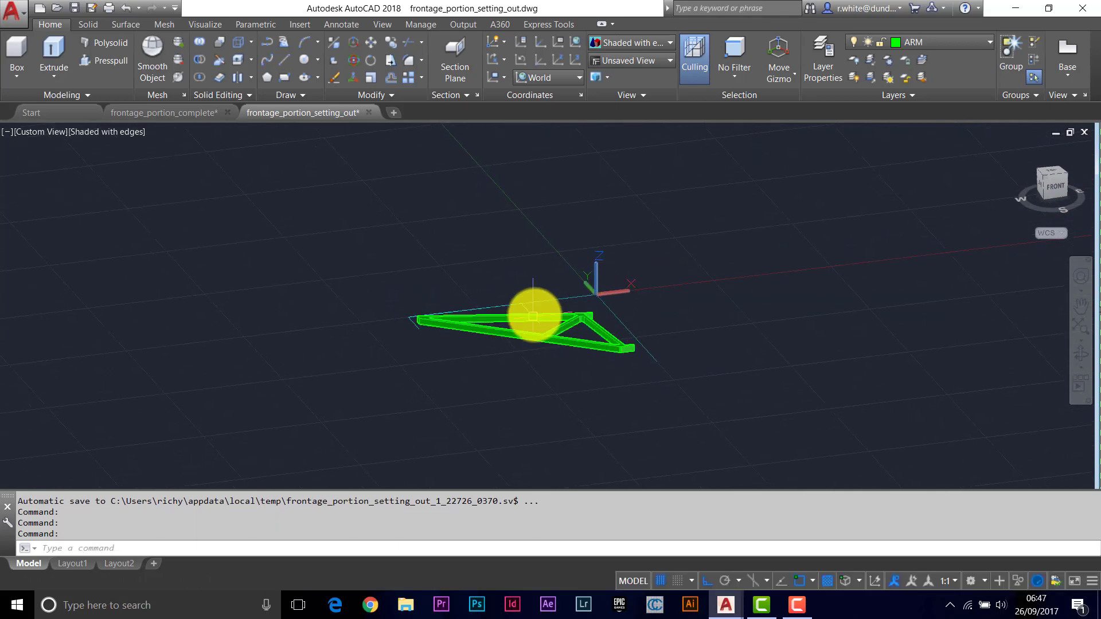
pyautogui.scroll(3, 724, 395)
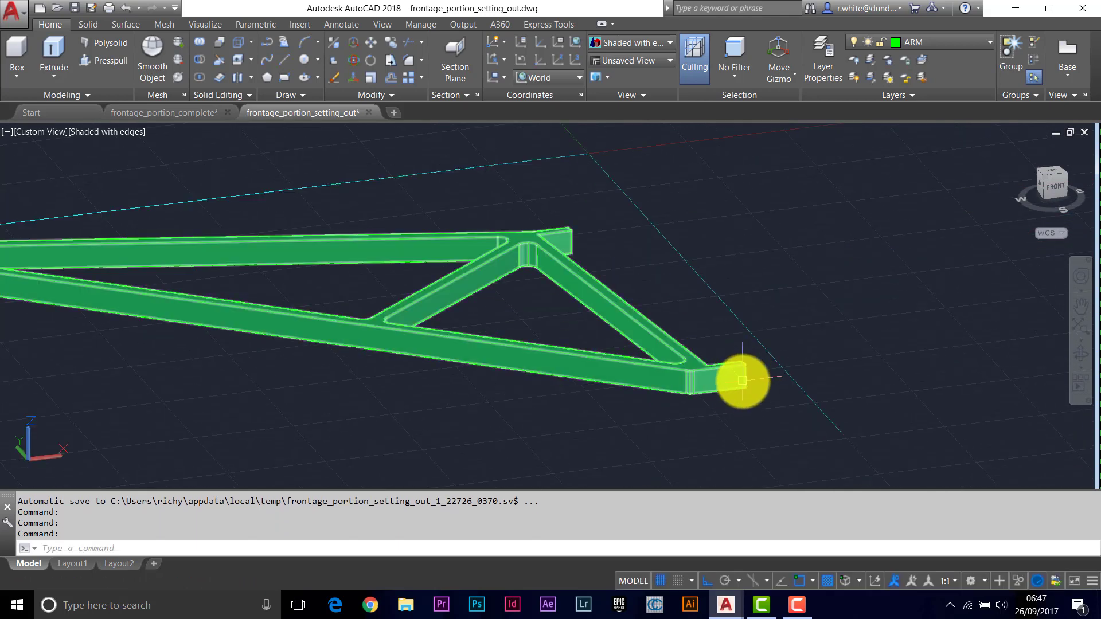
pyautogui.scroll(-5, 742, 381)
pyautogui.scroll(7, 743, 380)
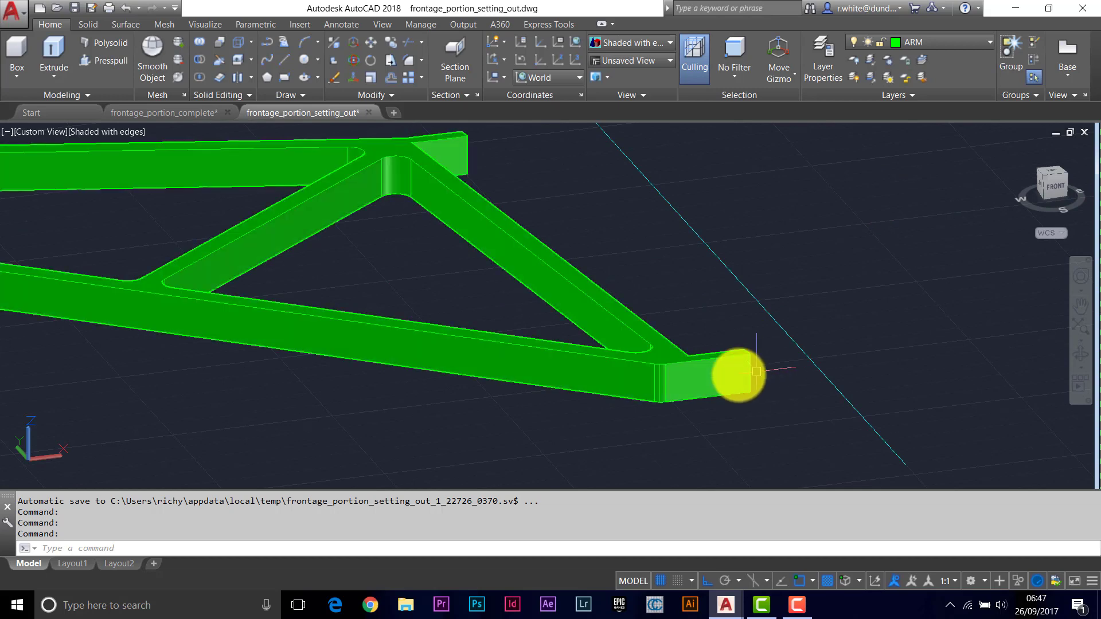
# Move the arm solid vertically upward by 1970 along the Z axis with Ortho turned on
pyautogui.scroll(-2, 749, 374)
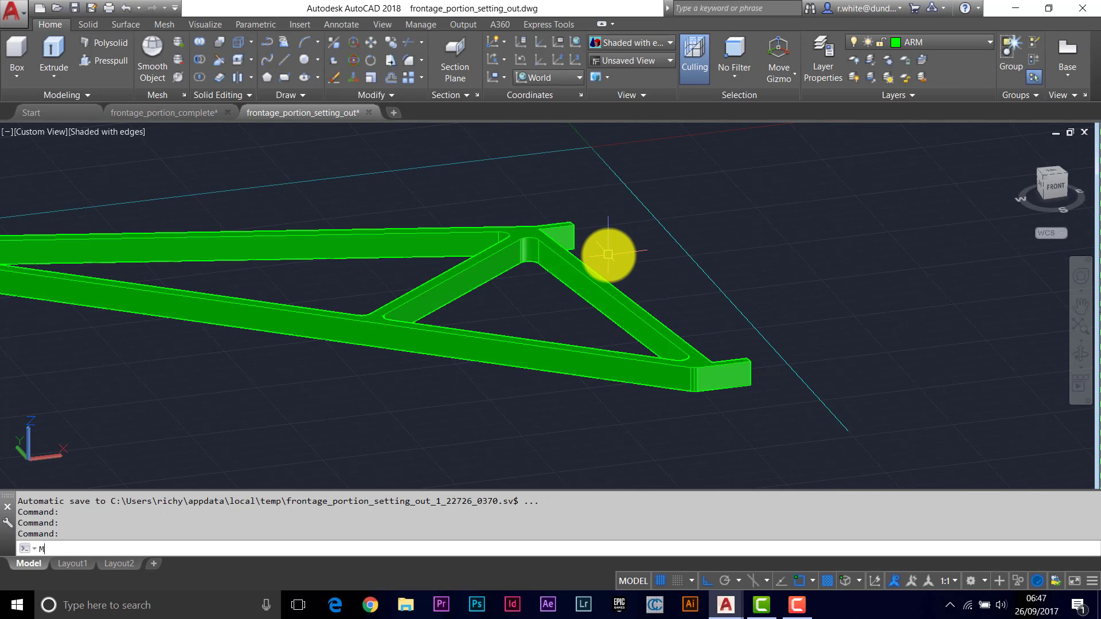
pyautogui.press('Return')
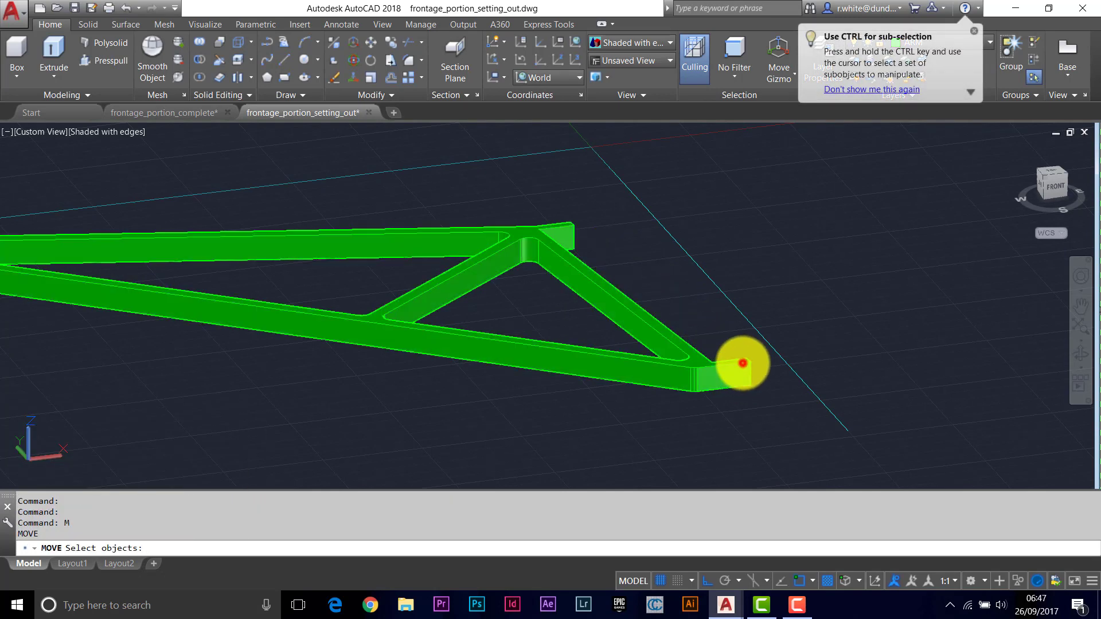
pyautogui.click(743, 364)
pyautogui.press('Return')
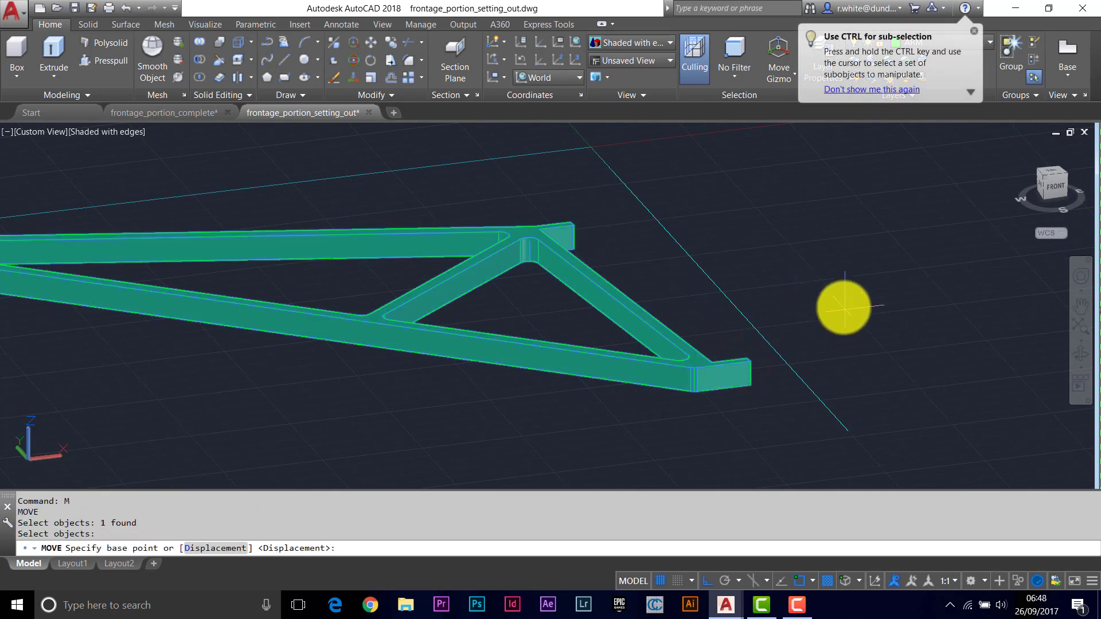
pyautogui.click(707, 581)
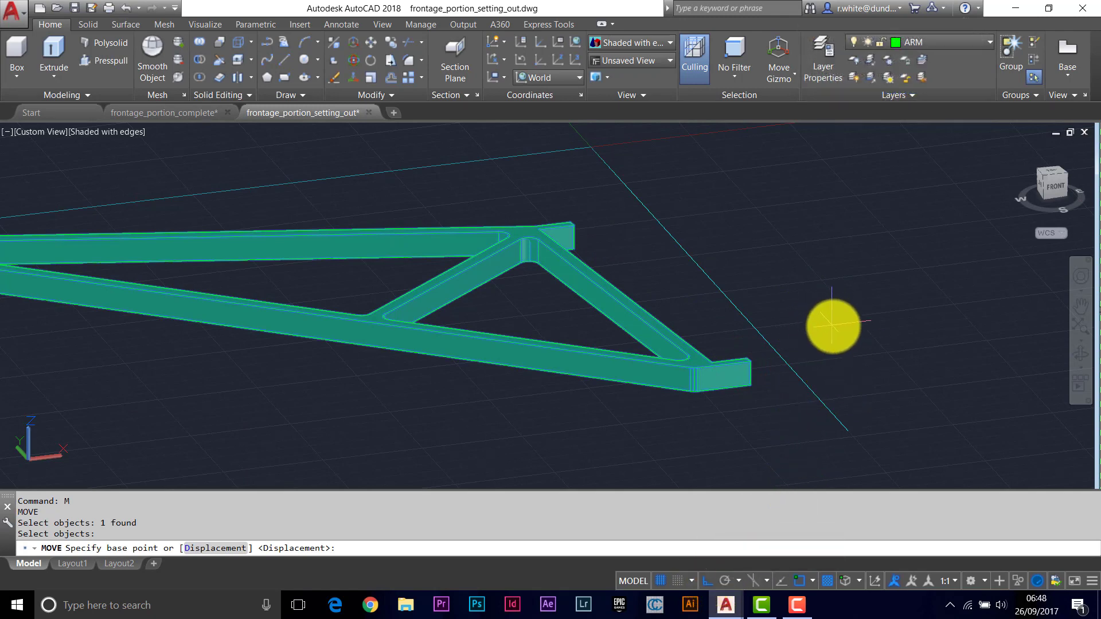
pyautogui.click(834, 340)
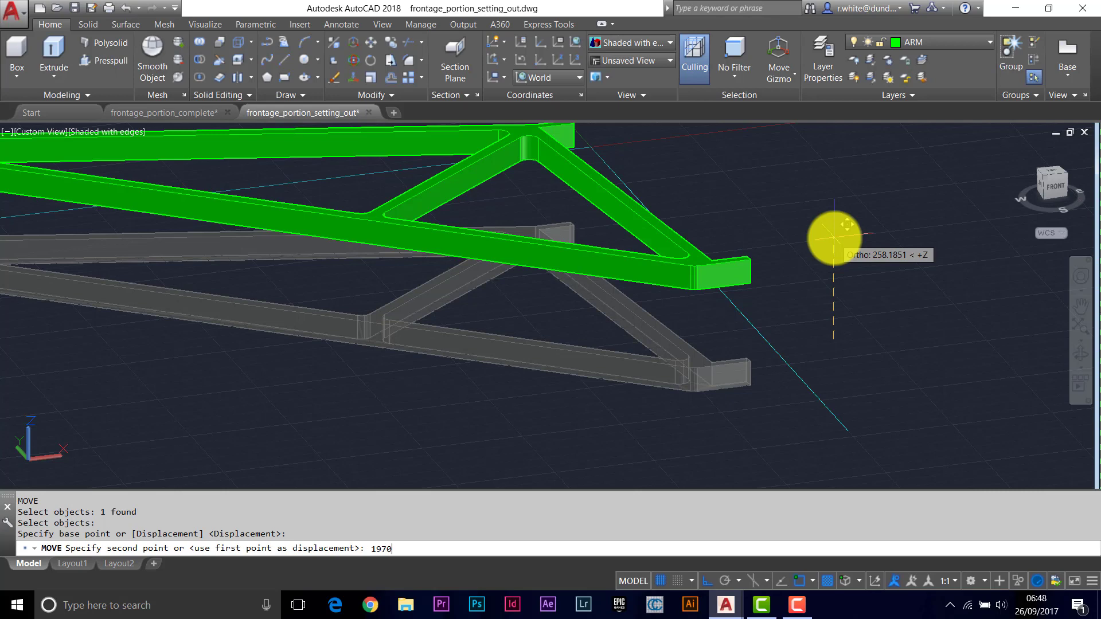
pyautogui.press('Return')
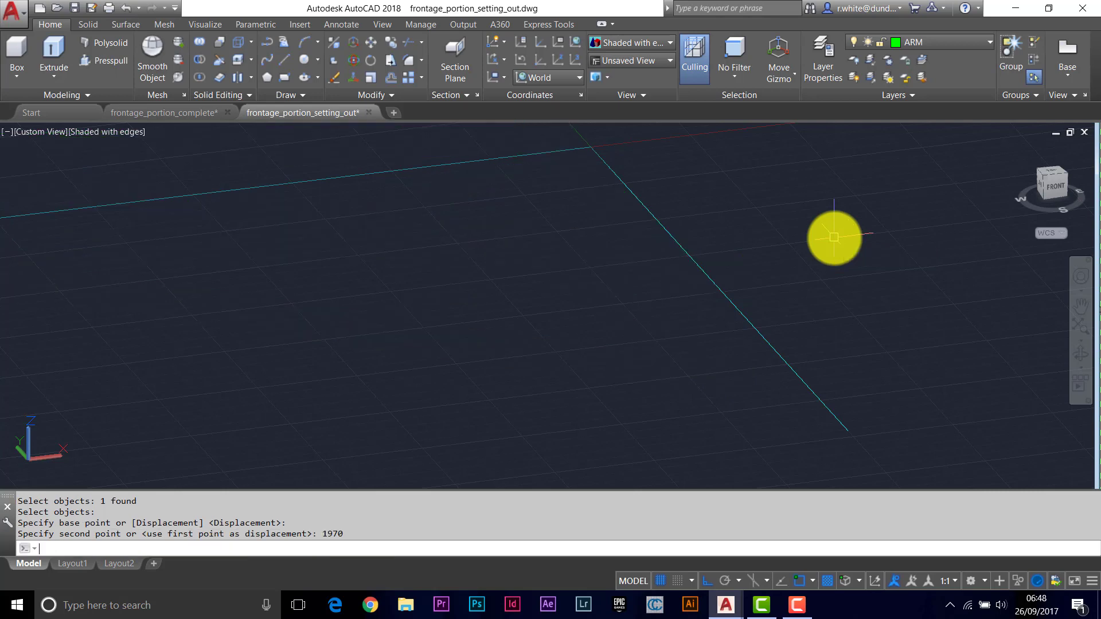
pyautogui.scroll(-5, 703, 200)
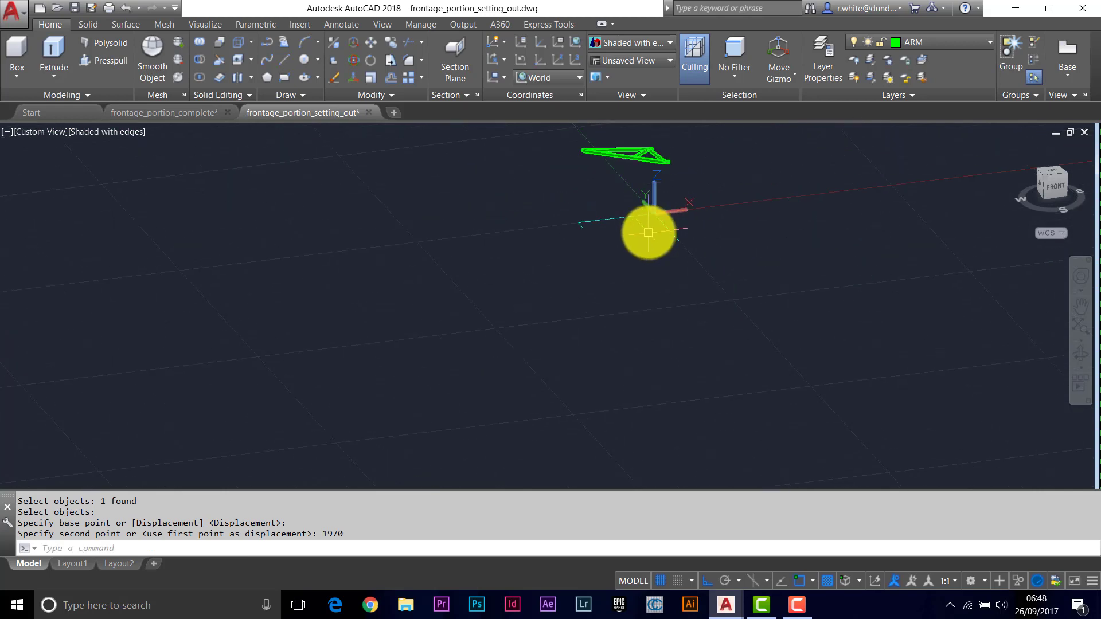
pyautogui.moveTo(646, 231); pyautogui.dragTo(594, 256, button='middle')
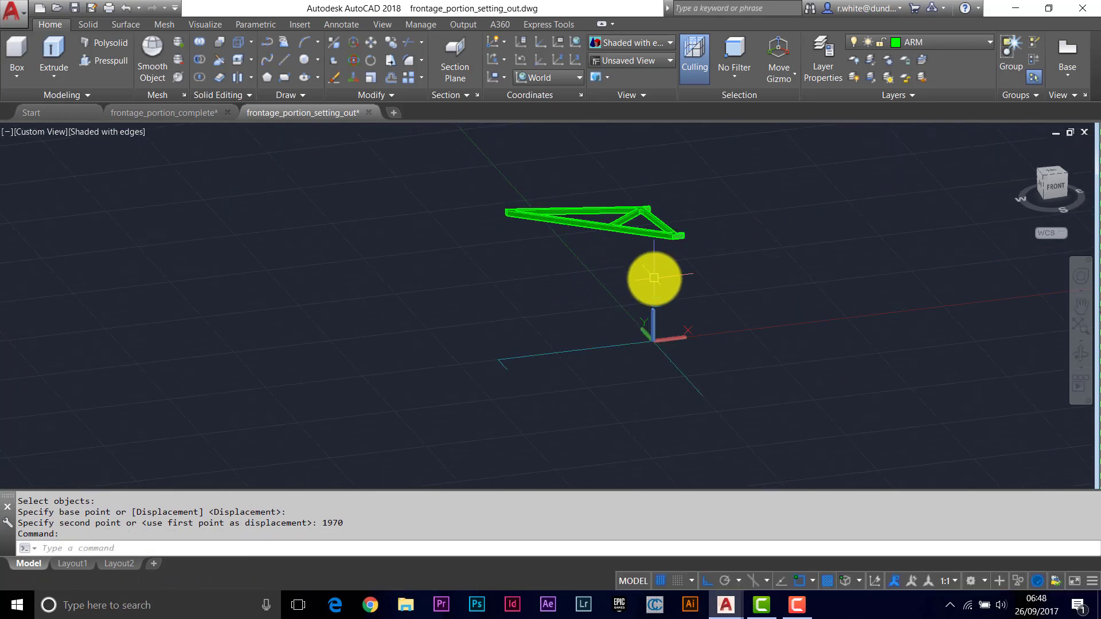
# Turn on the COL_2D layer and create a new yellow layer named COL
pyautogui.click(985, 42)
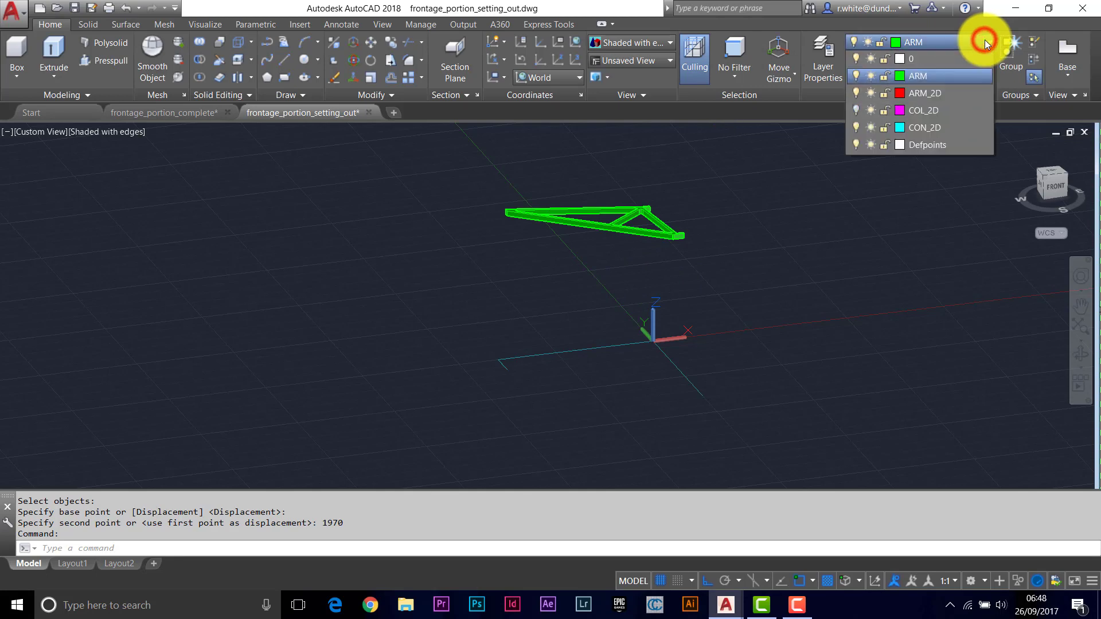
pyautogui.click(855, 108)
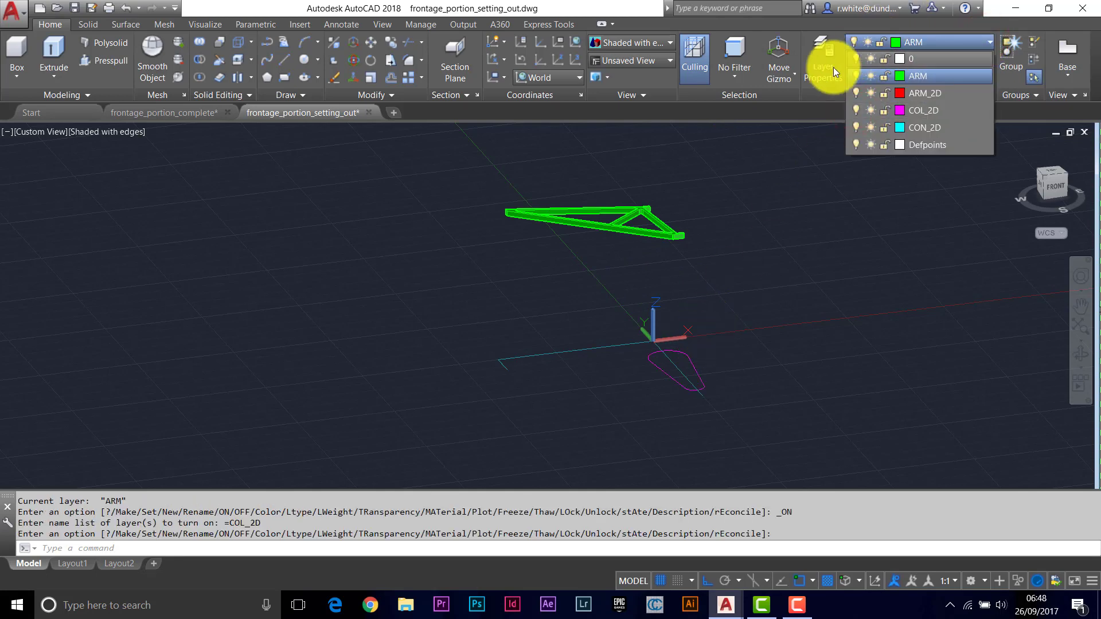
pyautogui.click(820, 56)
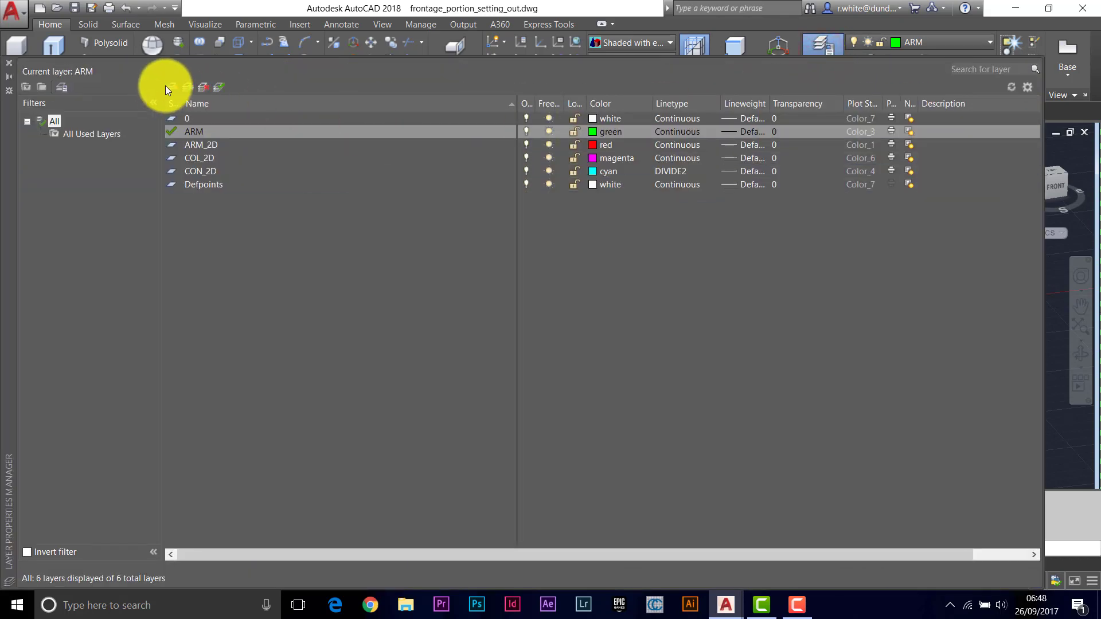
pyautogui.click(171, 86)
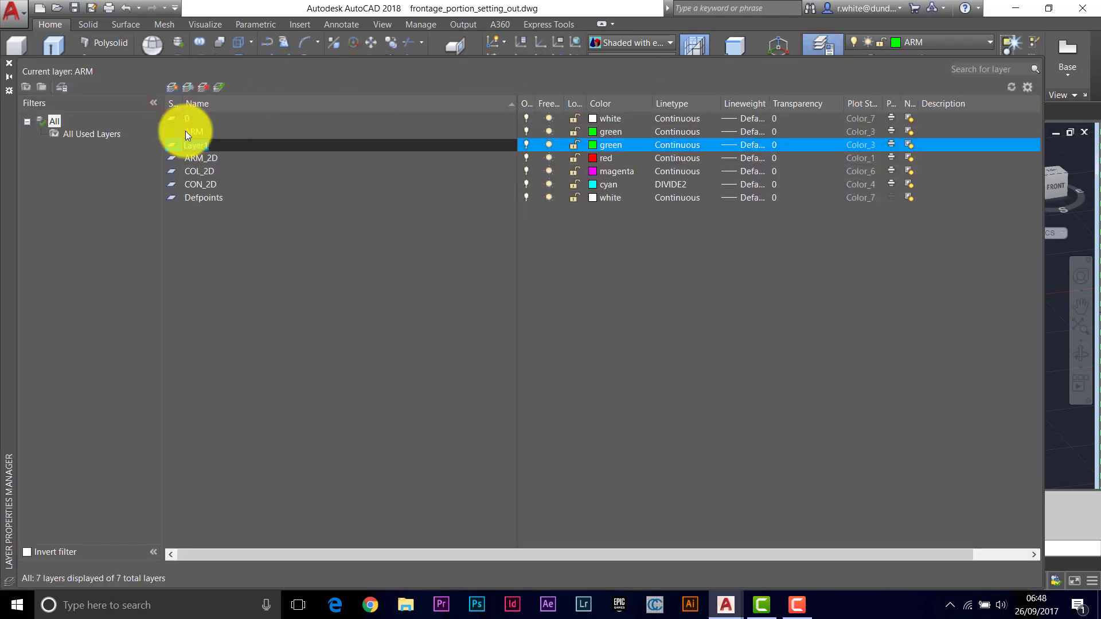
pyautogui.click(592, 145)
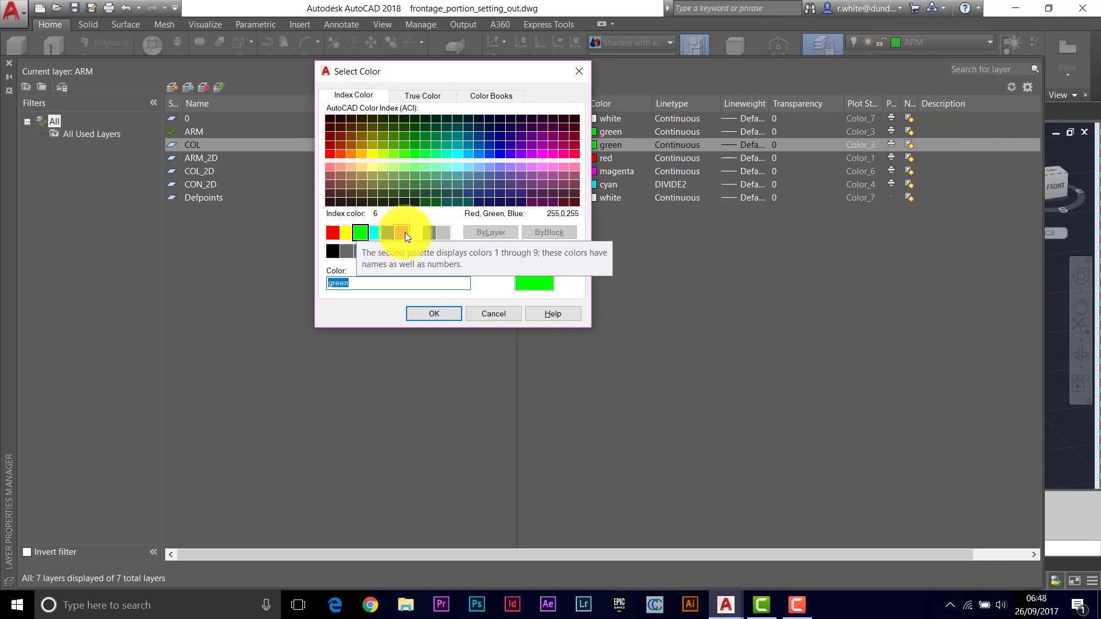
pyautogui.click(346, 231)
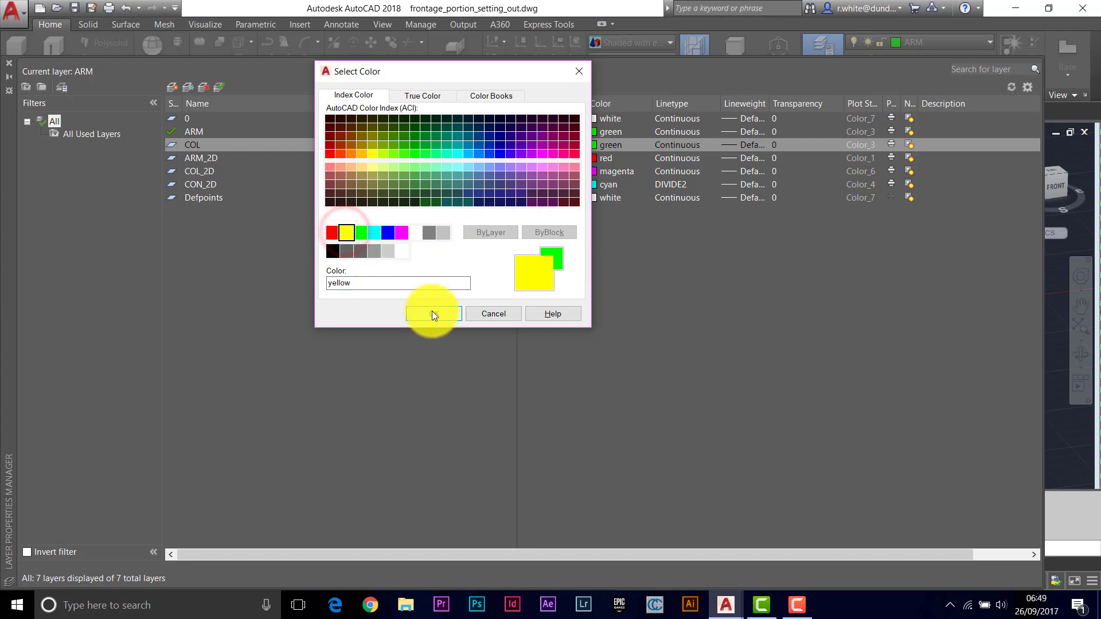
pyautogui.click(432, 311)
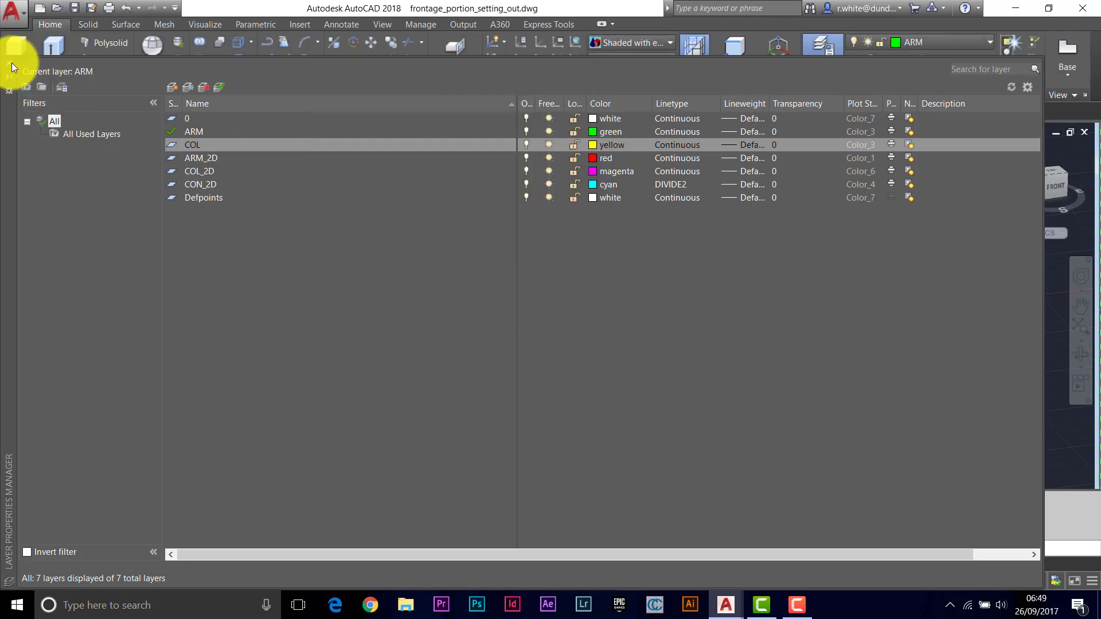
pyautogui.click(9, 62)
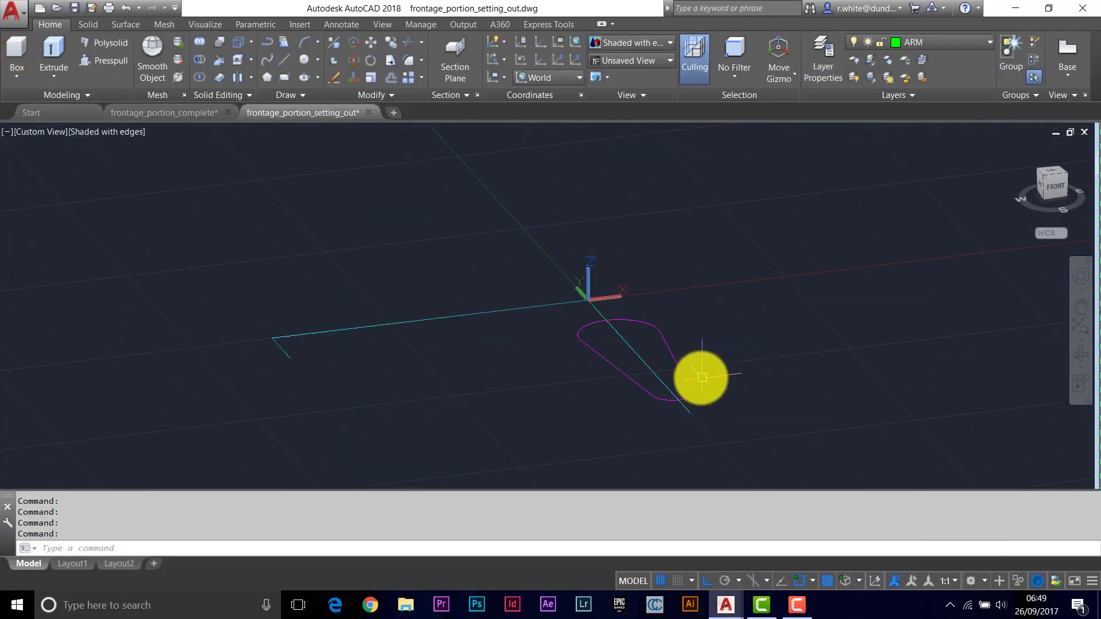
# Examine the magenta column outline up close and make COL the current layer
pyautogui.scroll(6, 700, 376)
pyautogui.moveTo(652, 363); pyautogui.dragTo(659, 319, button='middle')
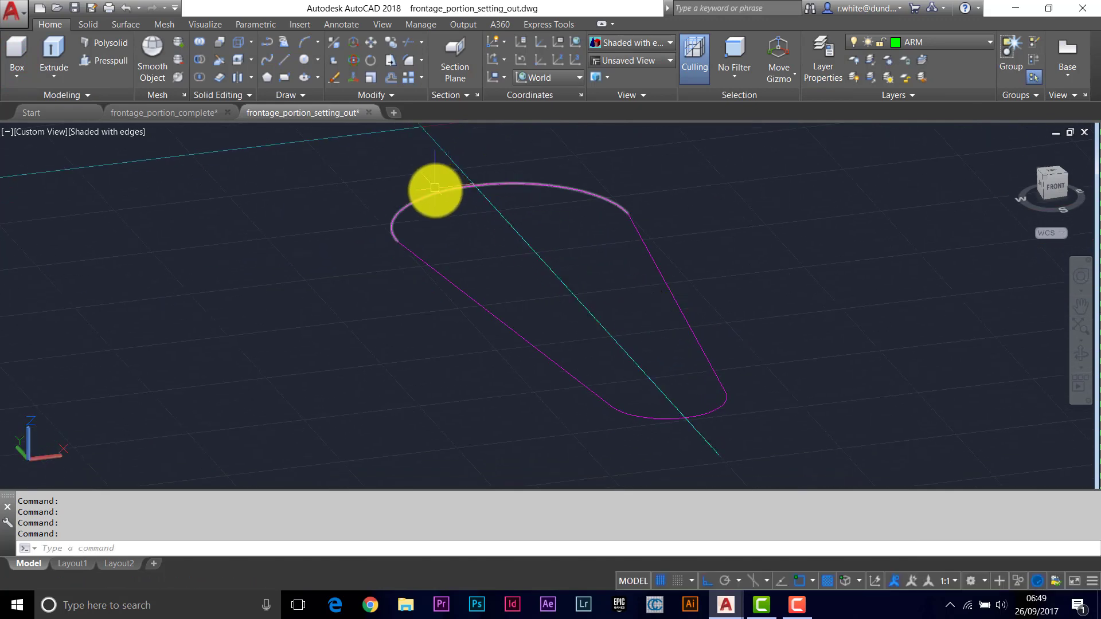
pyautogui.moveTo(434, 191)
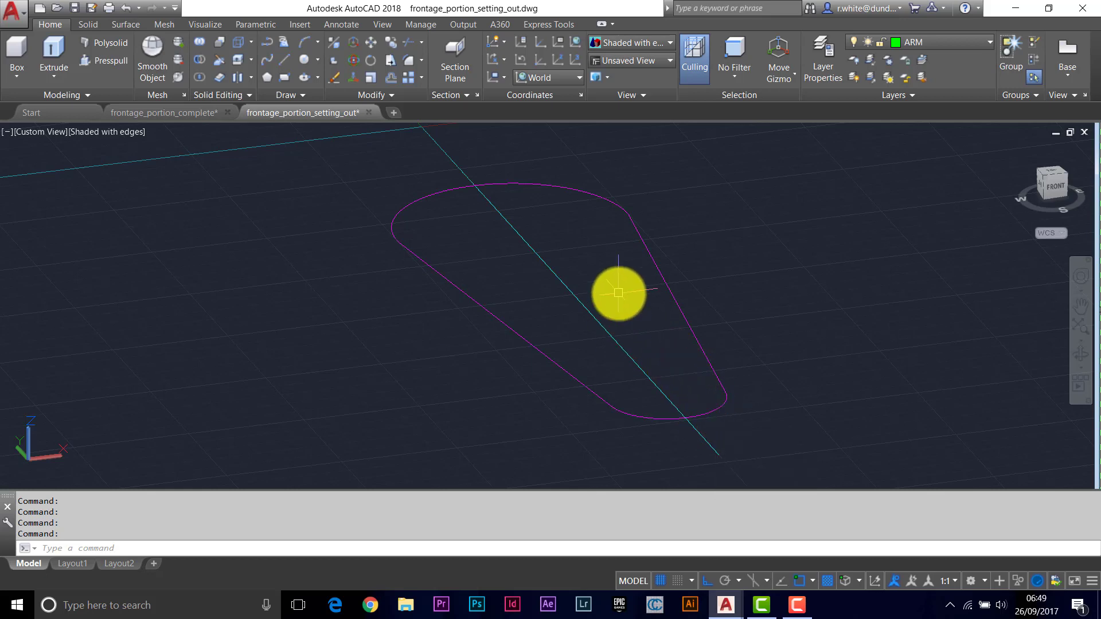
pyautogui.click(984, 45)
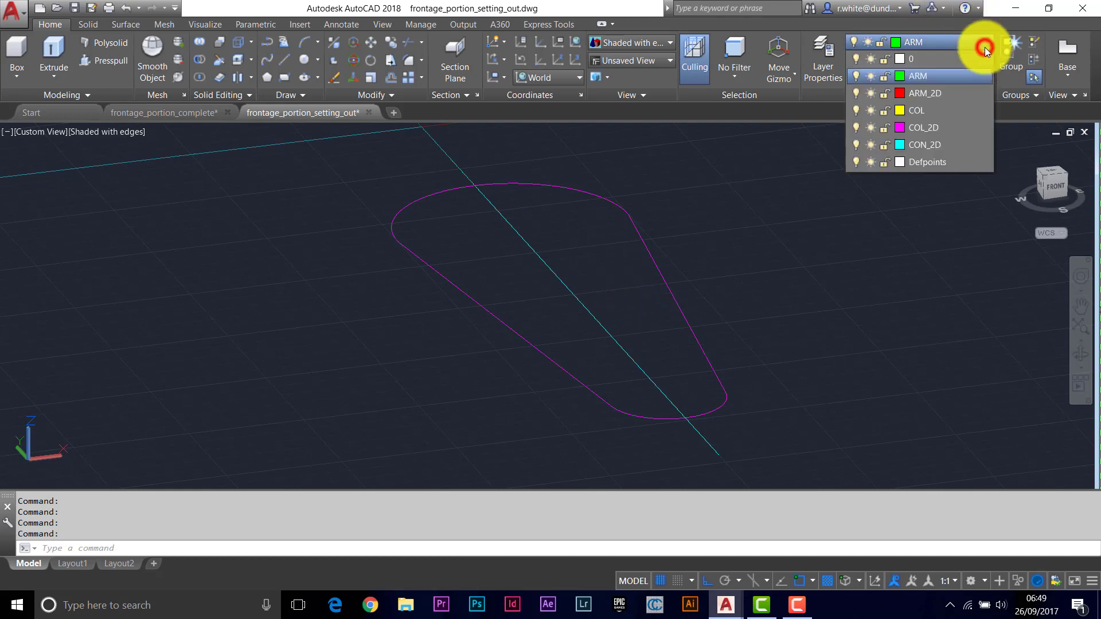
pyautogui.click(925, 109)
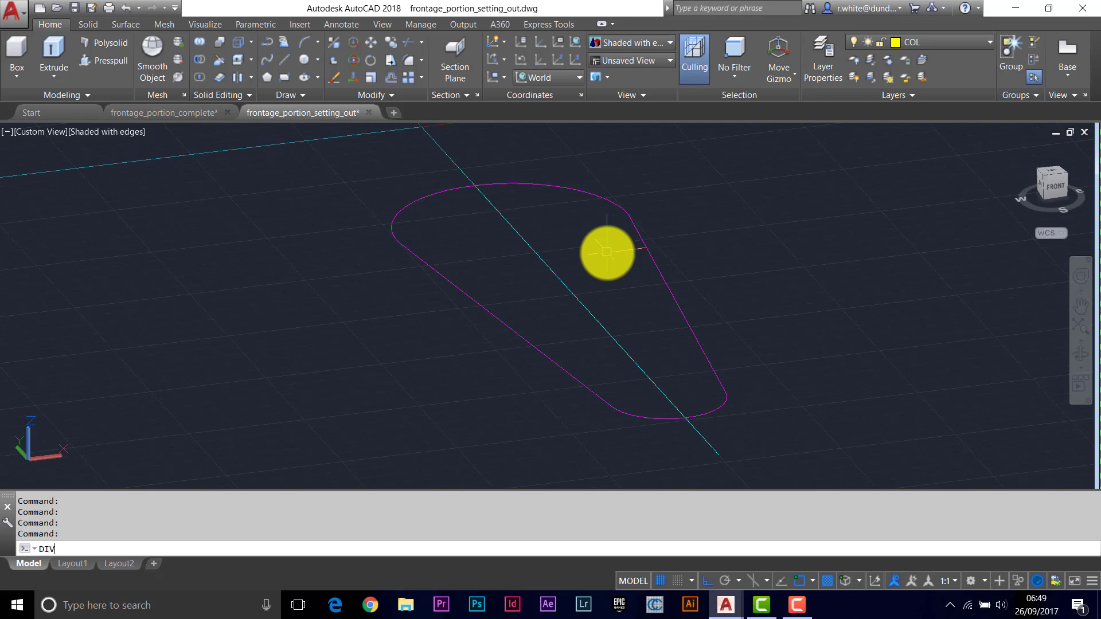
# Divide the column outline's large arc into 18 segments and its small arc into 12 segments
pyautogui.press('Return')
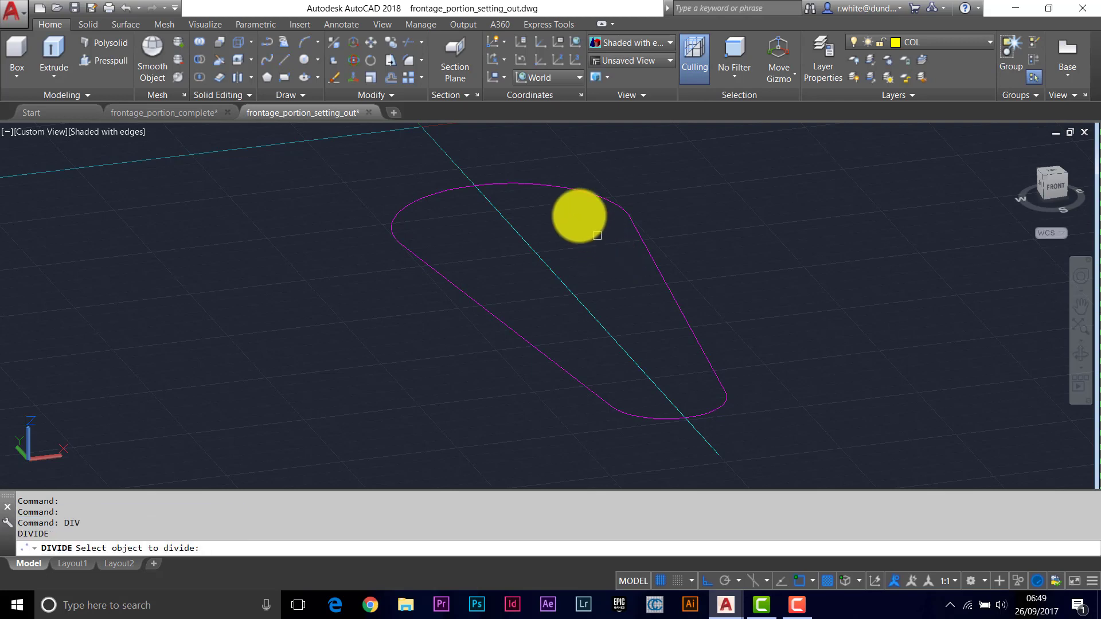
pyautogui.click(537, 185)
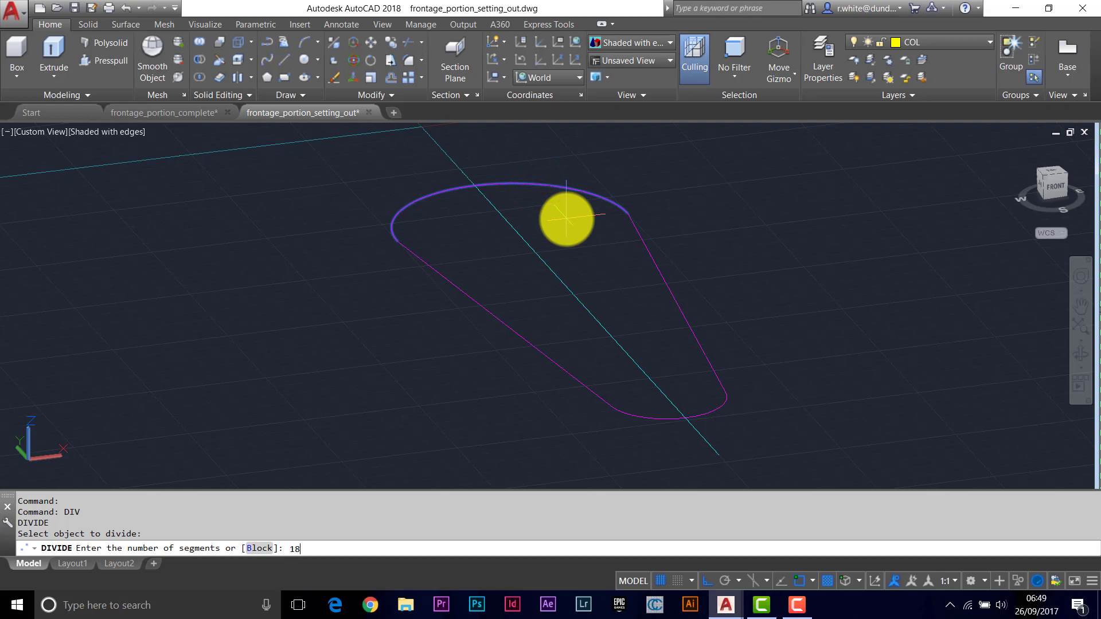
pyautogui.write('18')
pyautogui.press('Return')
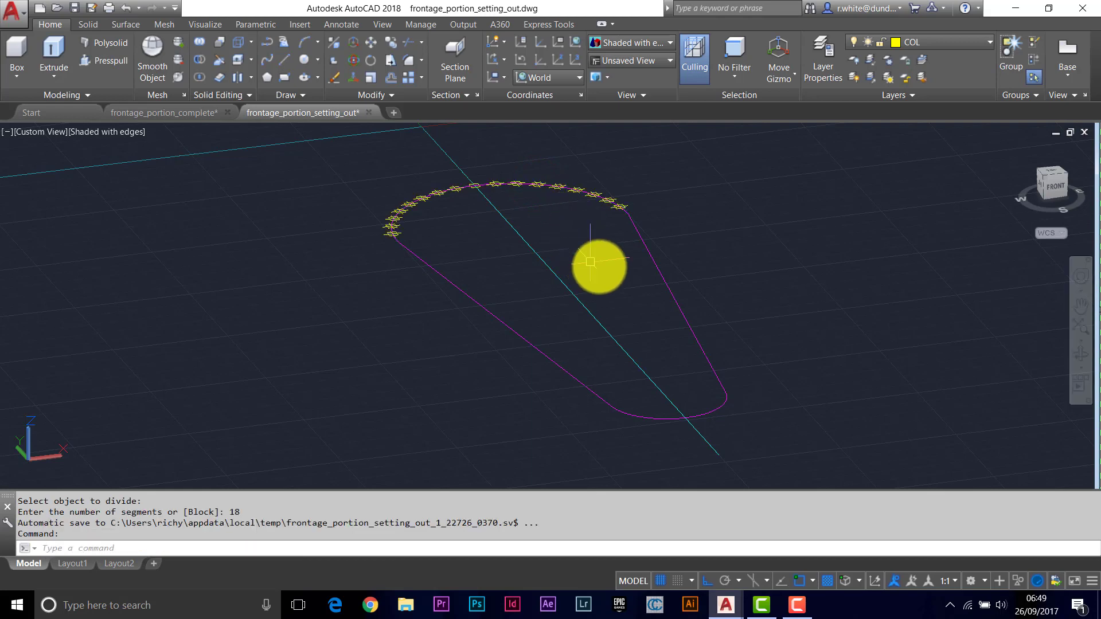
pyautogui.press('Return')
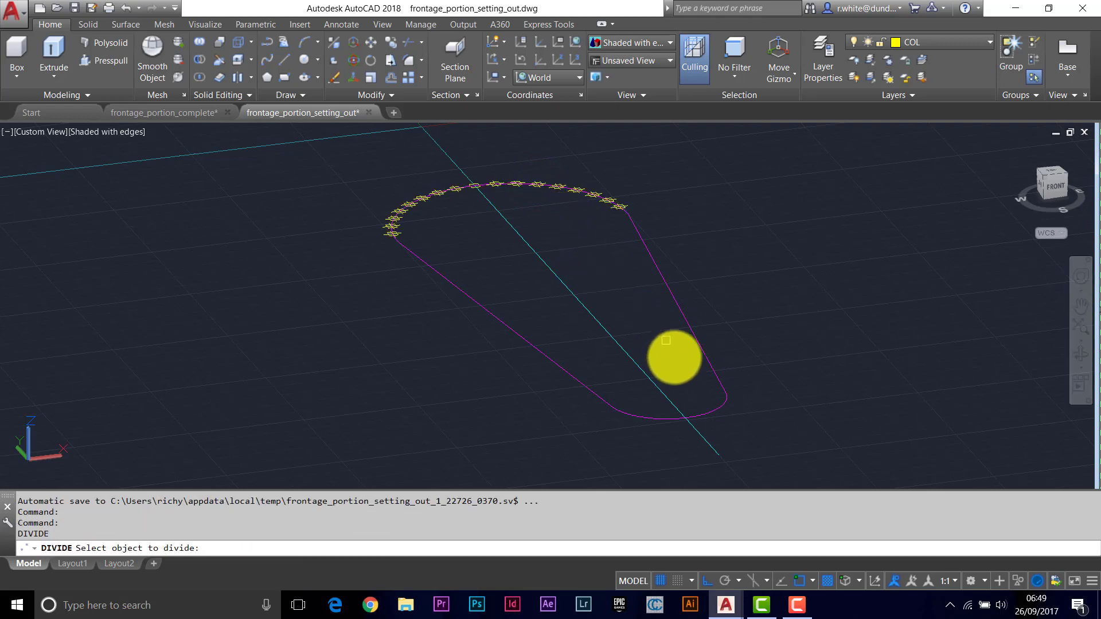
pyautogui.click(702, 413)
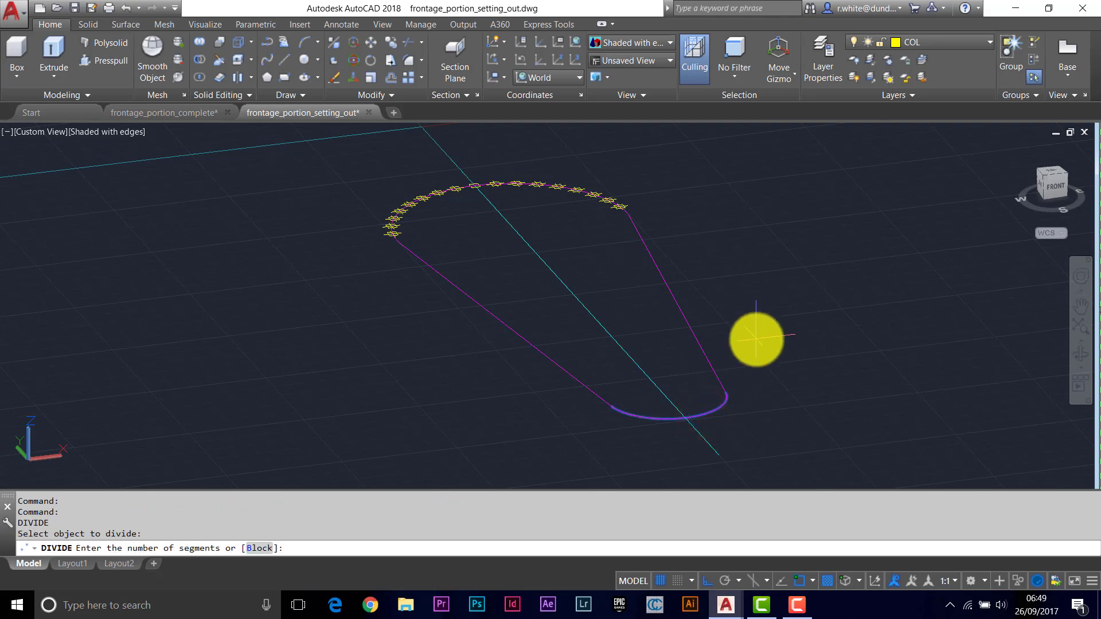
pyautogui.press('Return')
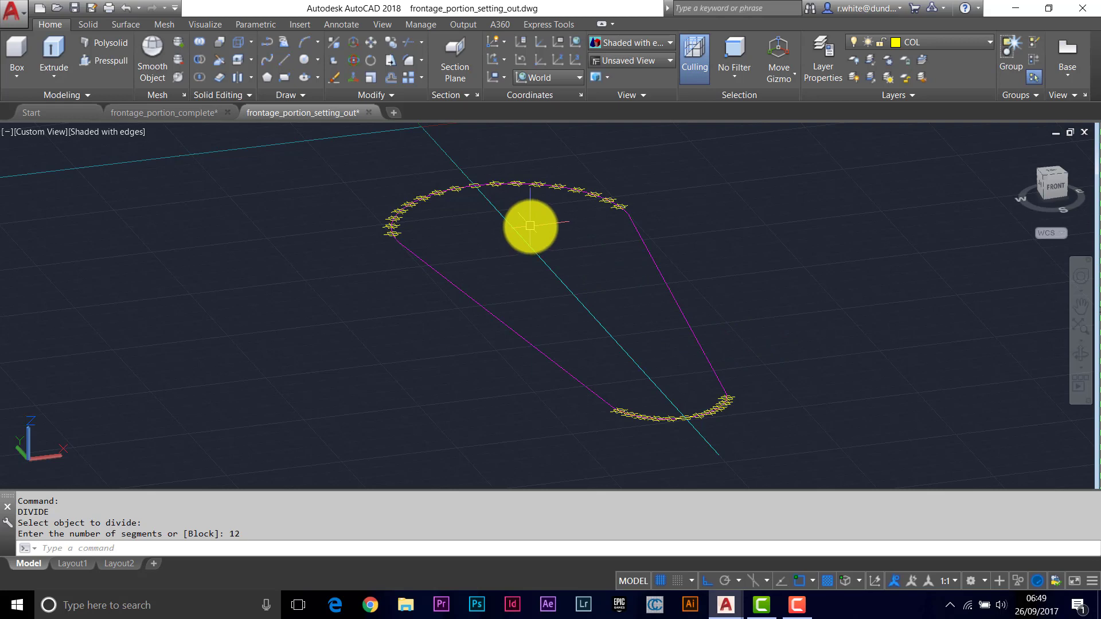
# Turn on the Node object snap and turn off the Midpoint snap
pyautogui.click(814, 580)
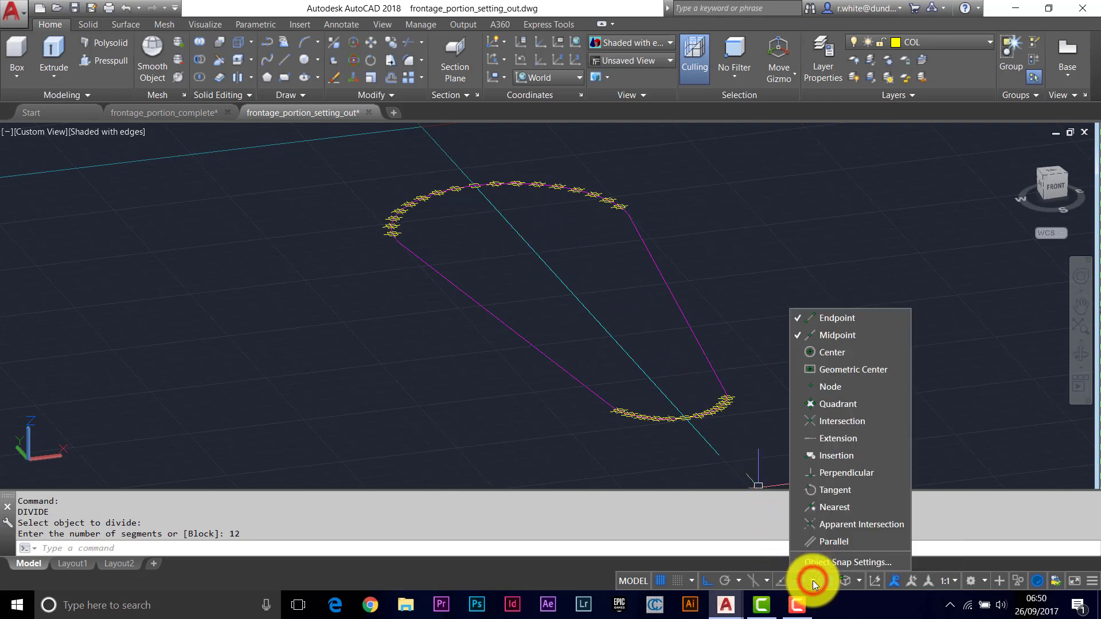
pyautogui.click(810, 388)
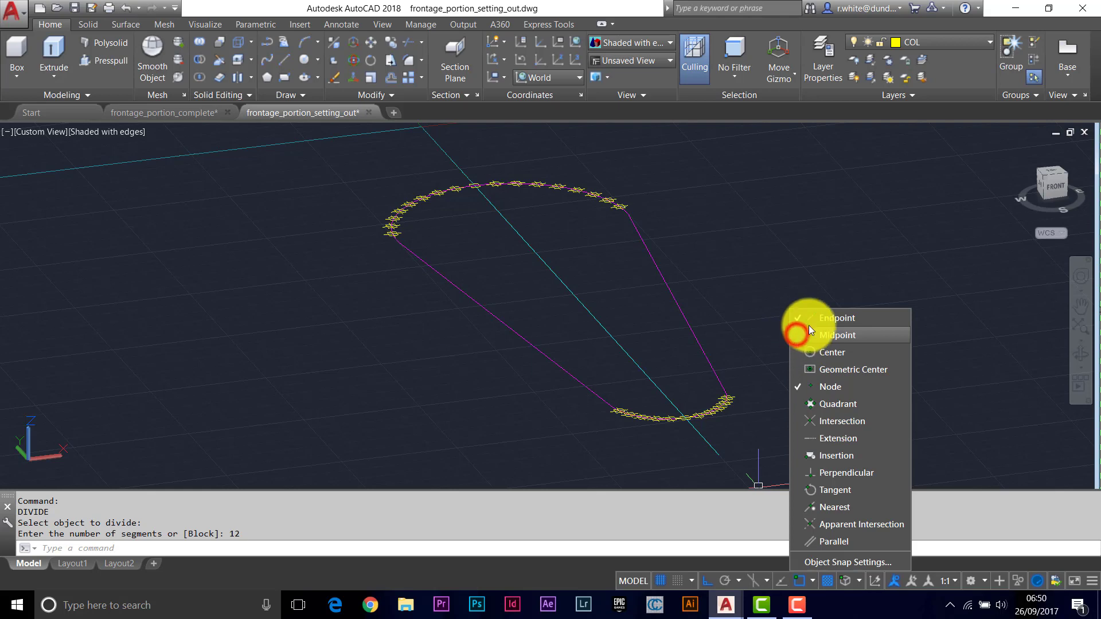
pyautogui.click(621, 275)
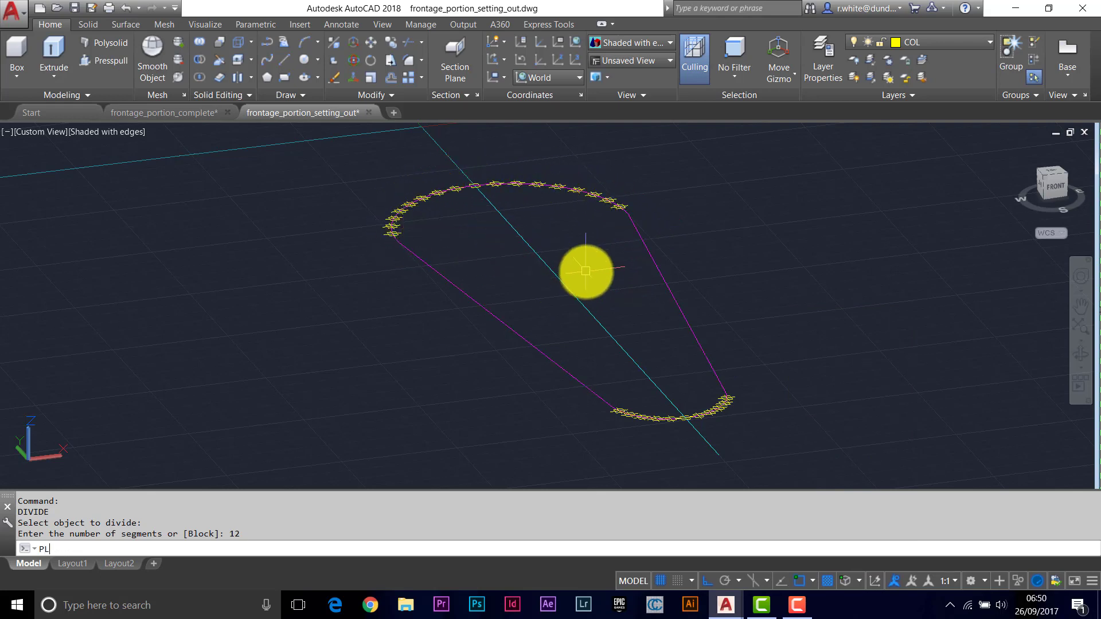
# Start a polyline at the large arc's end beside the untraced straight side and trace it through all the arc's division nodes
pyautogui.press('Return')
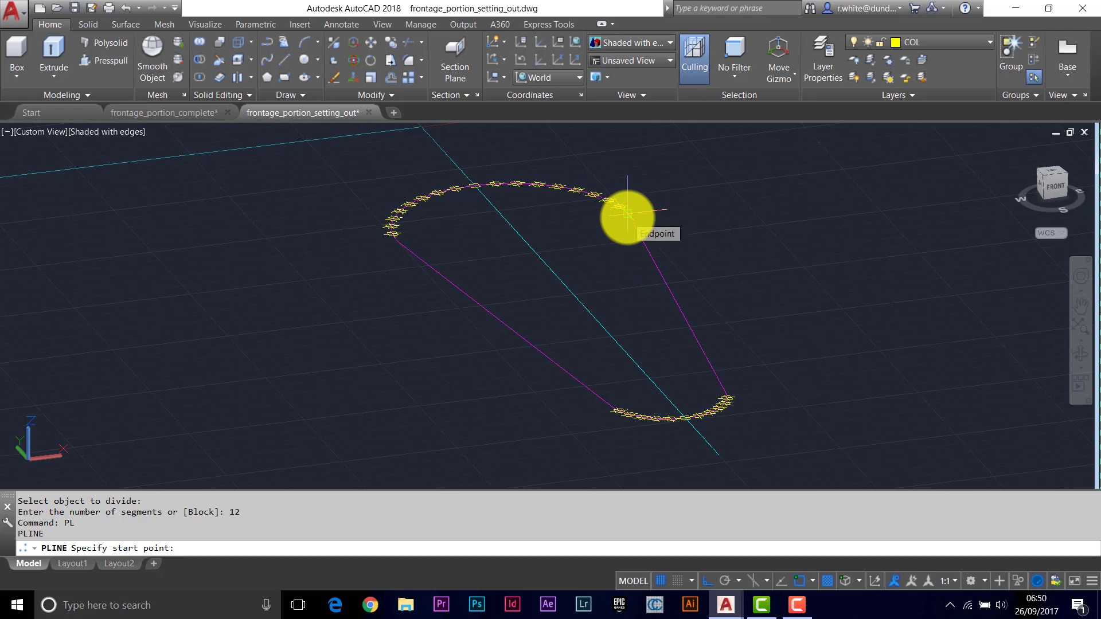
pyautogui.scroll(3, 627, 213)
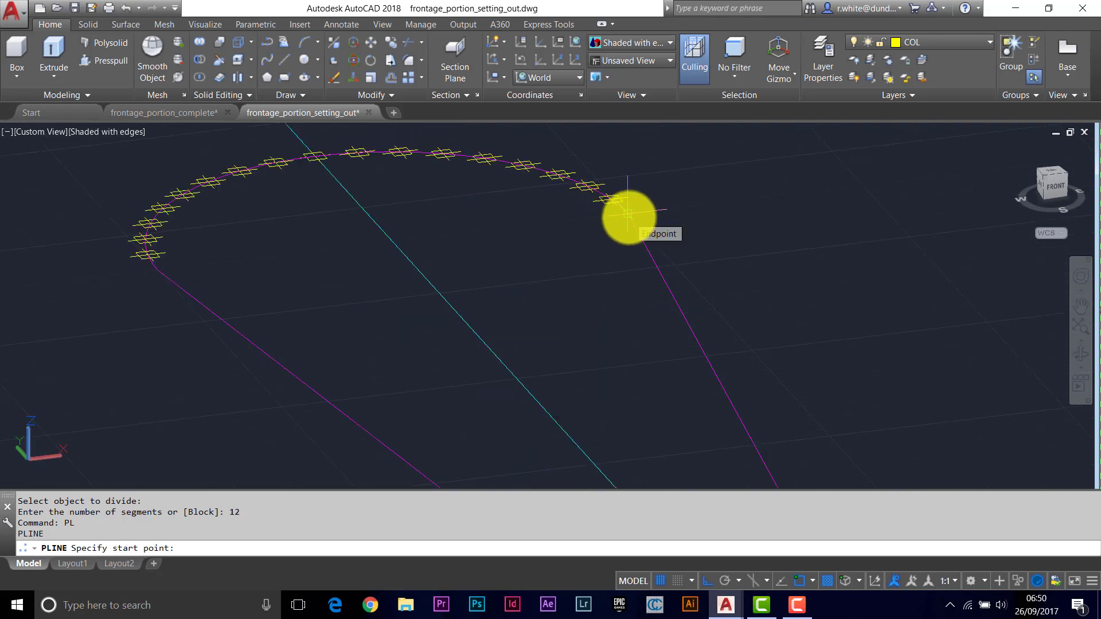
pyautogui.click(628, 213)
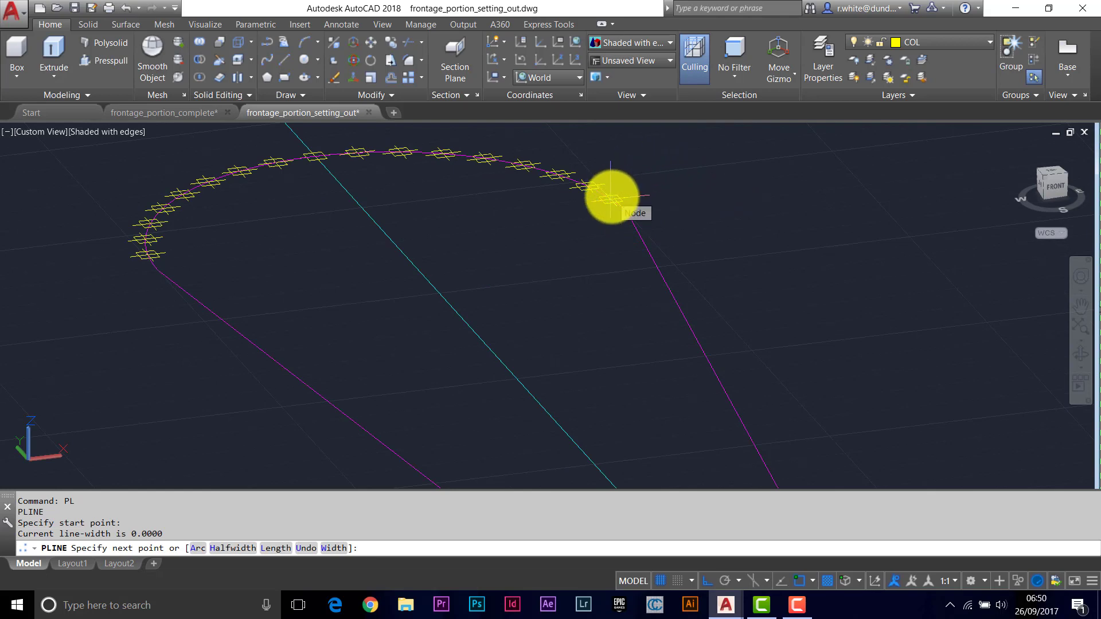
pyautogui.click(610, 197)
pyautogui.click(592, 183)
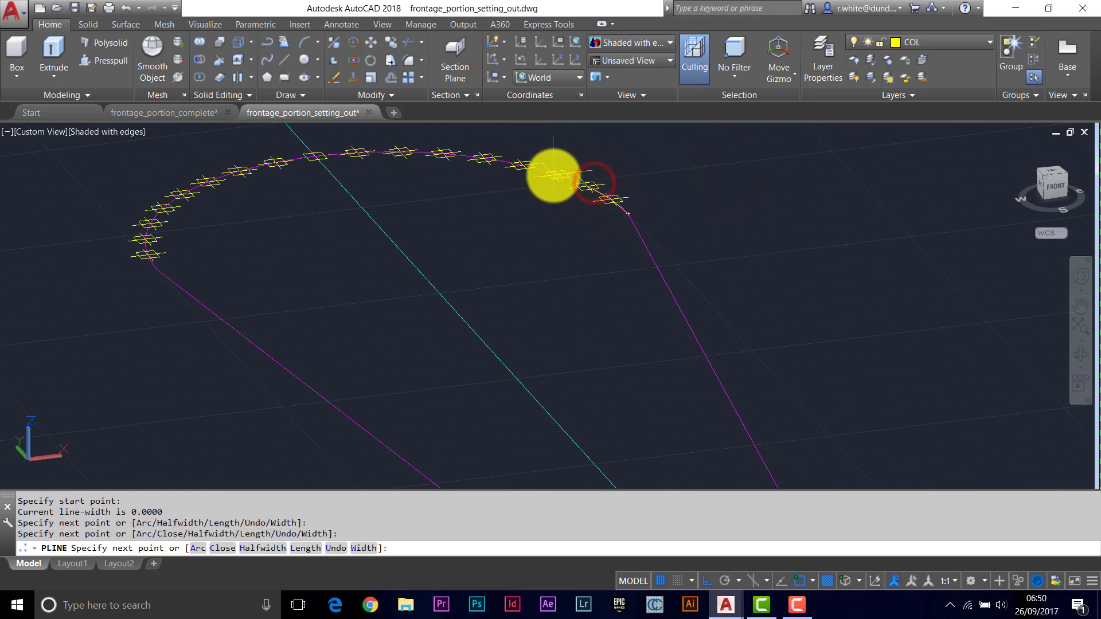
pyautogui.click(559, 173)
pyautogui.click(535, 163)
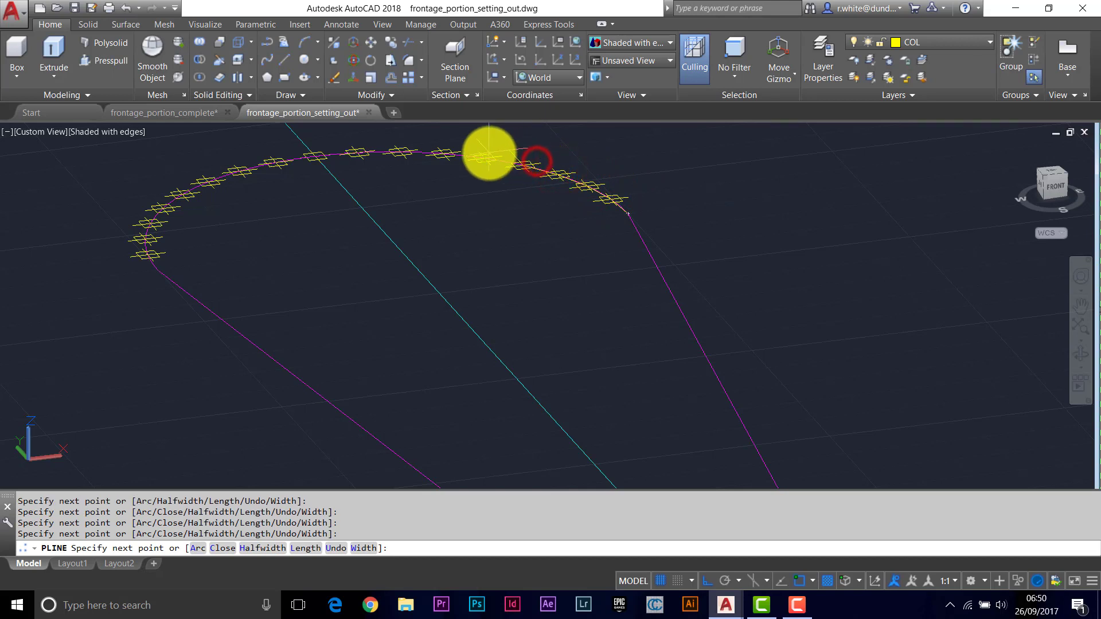
pyautogui.click(487, 155)
pyautogui.click(445, 152)
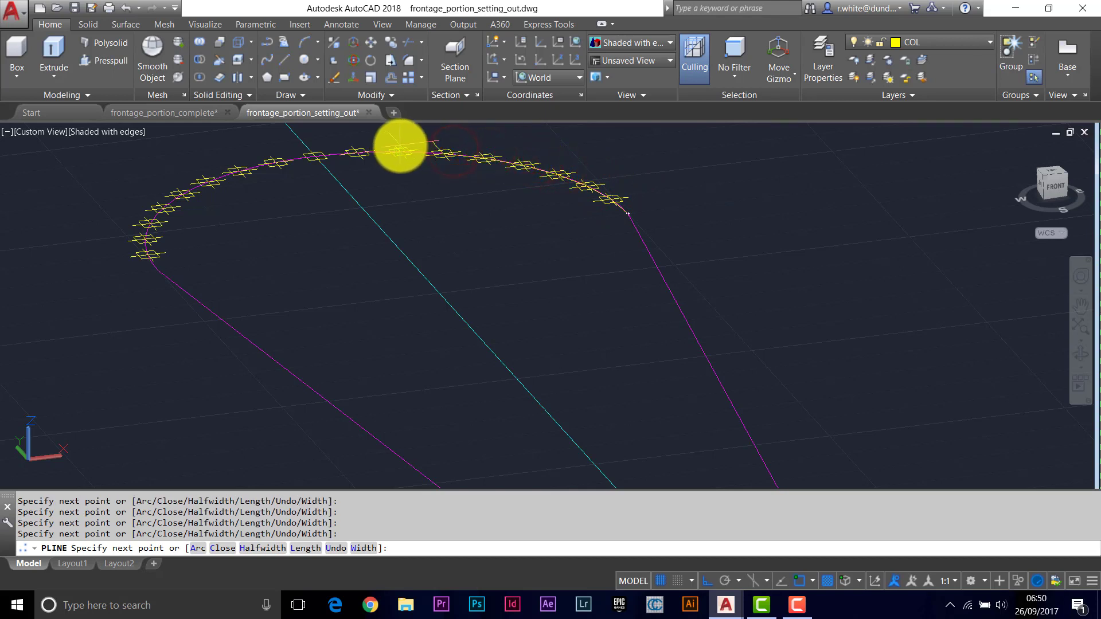
pyautogui.click(400, 150)
pyautogui.click(358, 152)
pyautogui.click(317, 153)
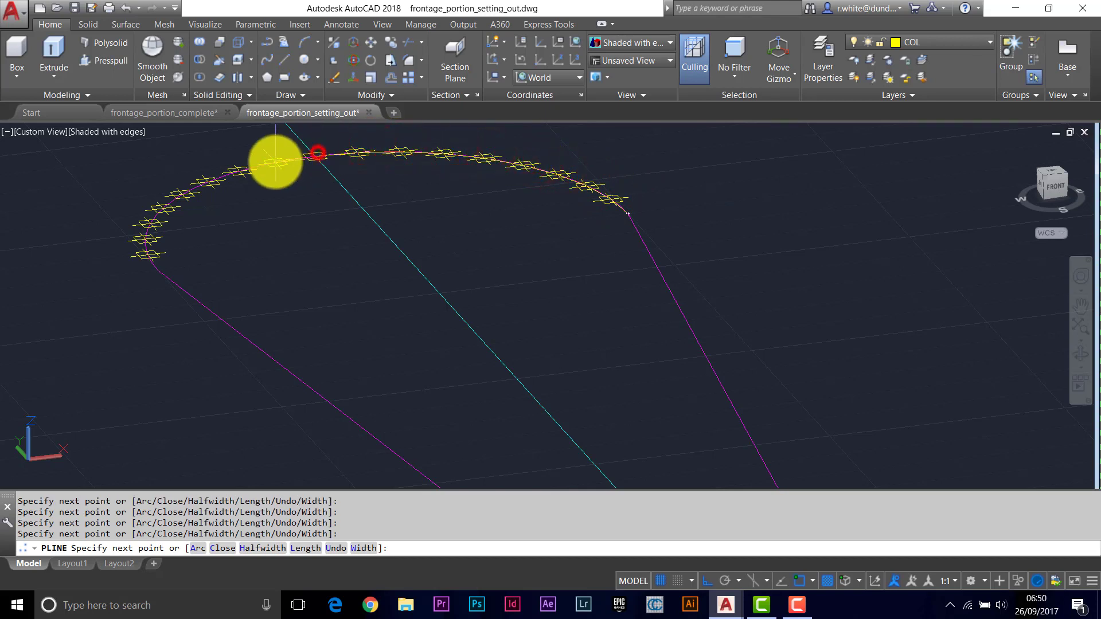
pyautogui.click(275, 163)
pyautogui.click(239, 171)
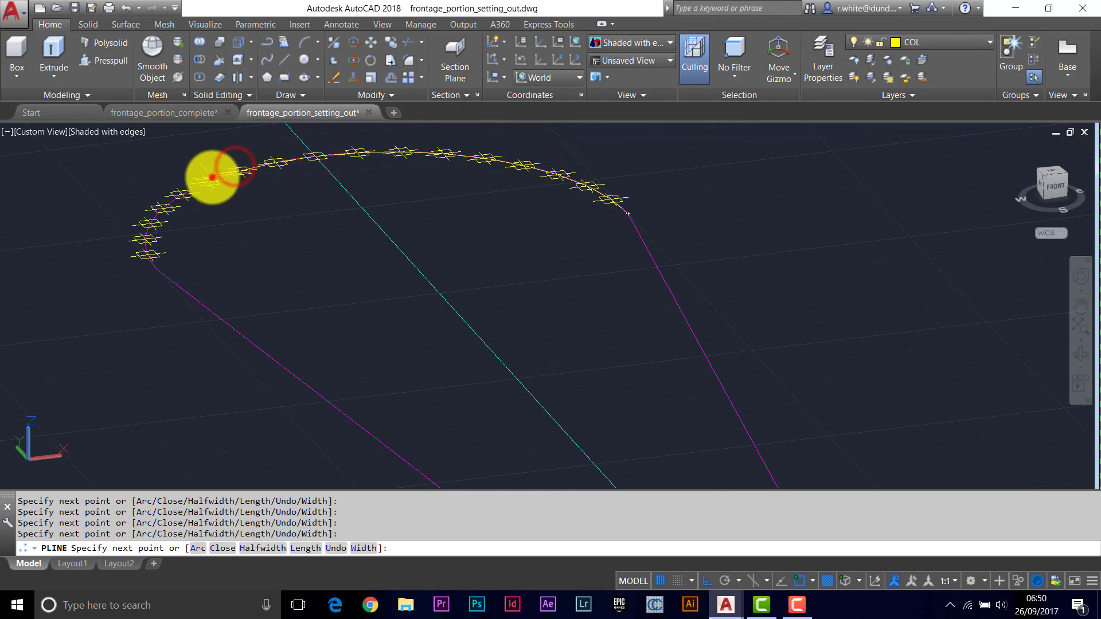
pyautogui.click(212, 180)
pyautogui.click(183, 194)
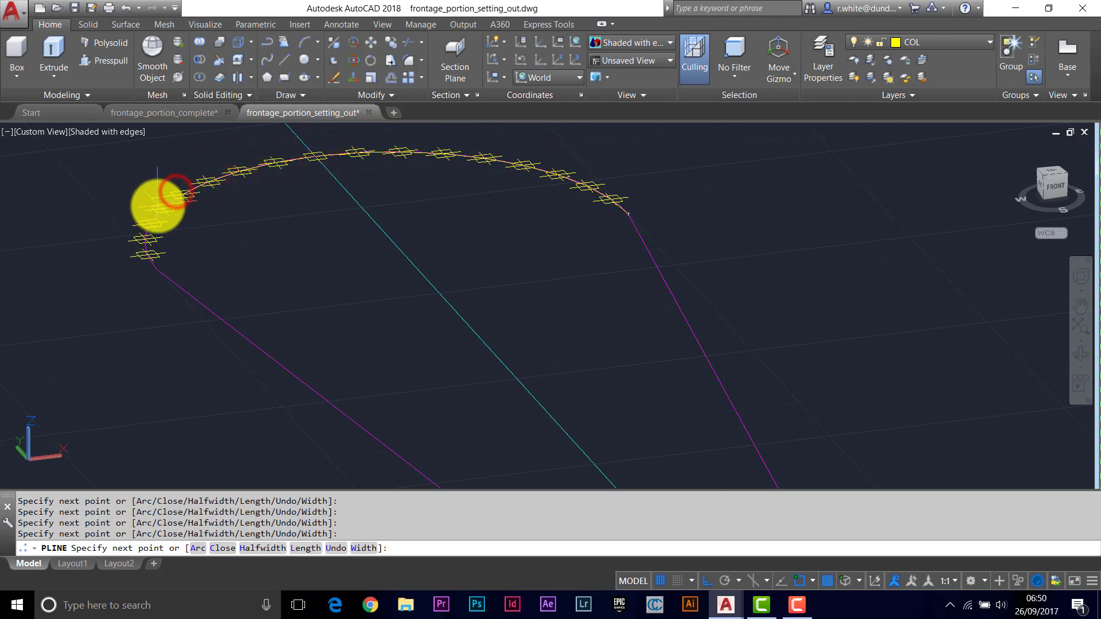
pyautogui.click(158, 207)
pyautogui.click(154, 221)
pyautogui.click(151, 238)
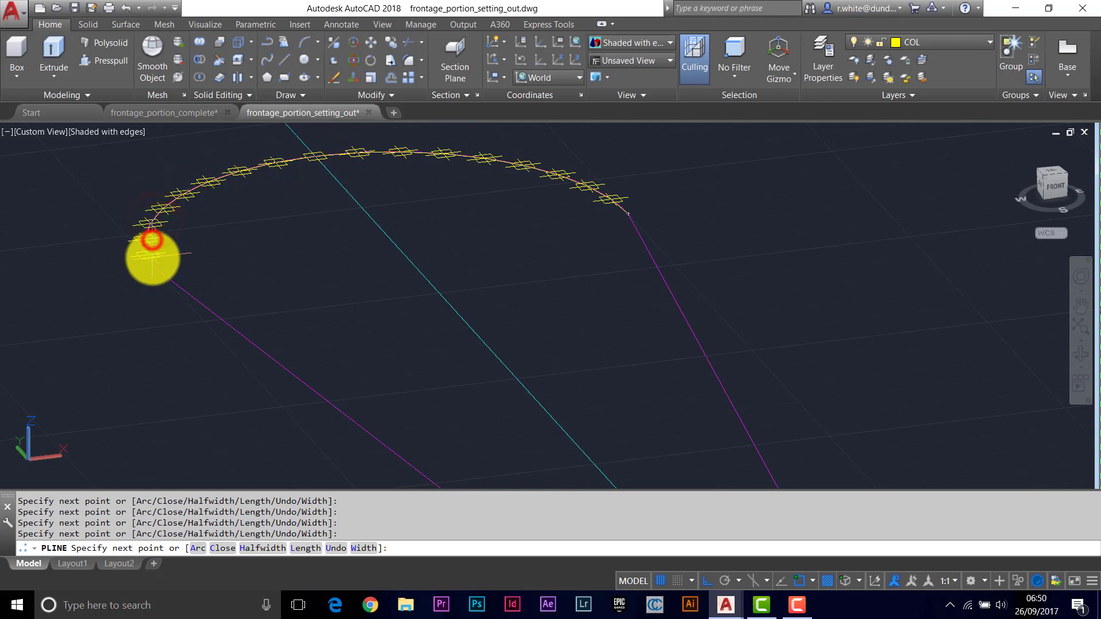
pyautogui.click(153, 257)
# Continue the polyline along the first straight side and through every division node of the small arc to its far end
pyautogui.keyDown('shift'); pyautogui.moveTo(167, 280); pyautogui.dragTo(232, 319, button='middle'); pyautogui.keyUp('shift')
pyautogui.click(238, 325)
pyautogui.scroll(5, 266, 368)
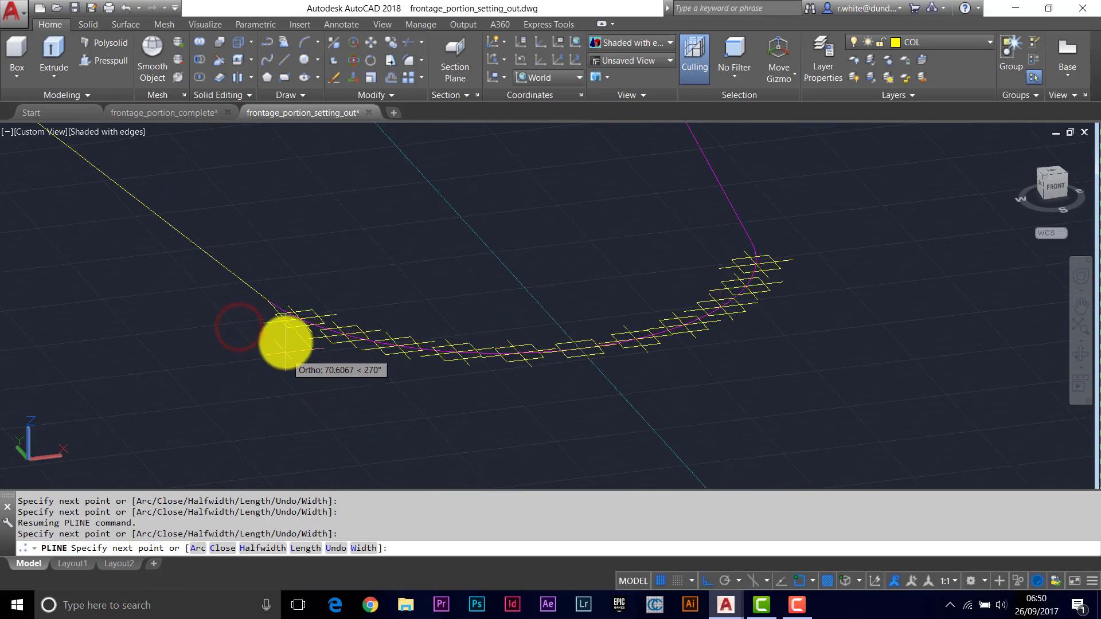
pyautogui.click(299, 330)
pyautogui.click(339, 342)
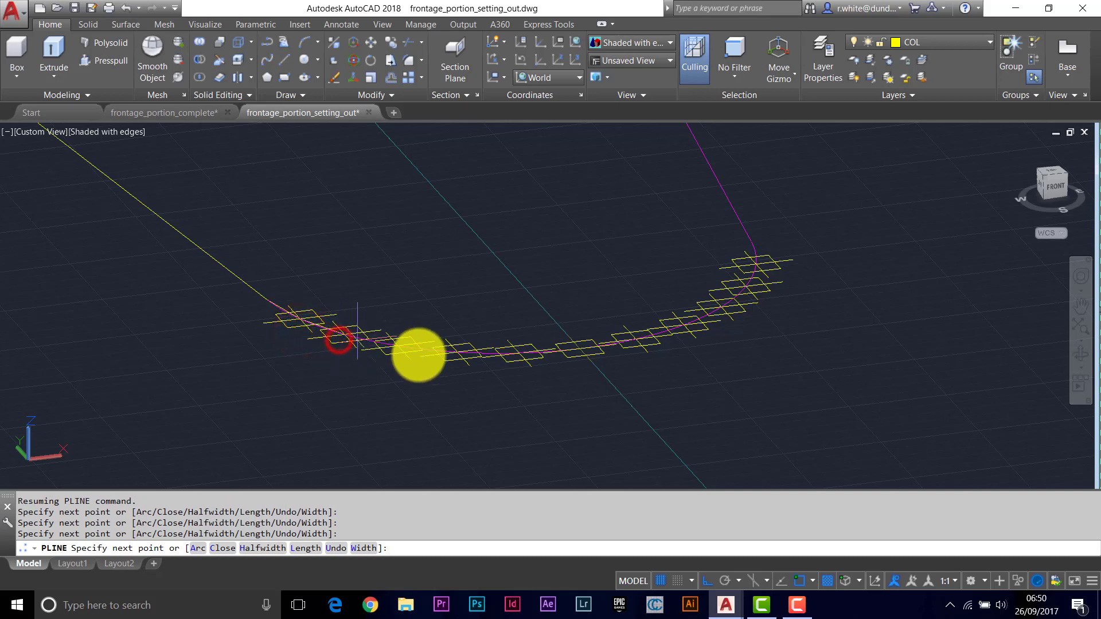
pyautogui.click(418, 353)
pyautogui.click(458, 359)
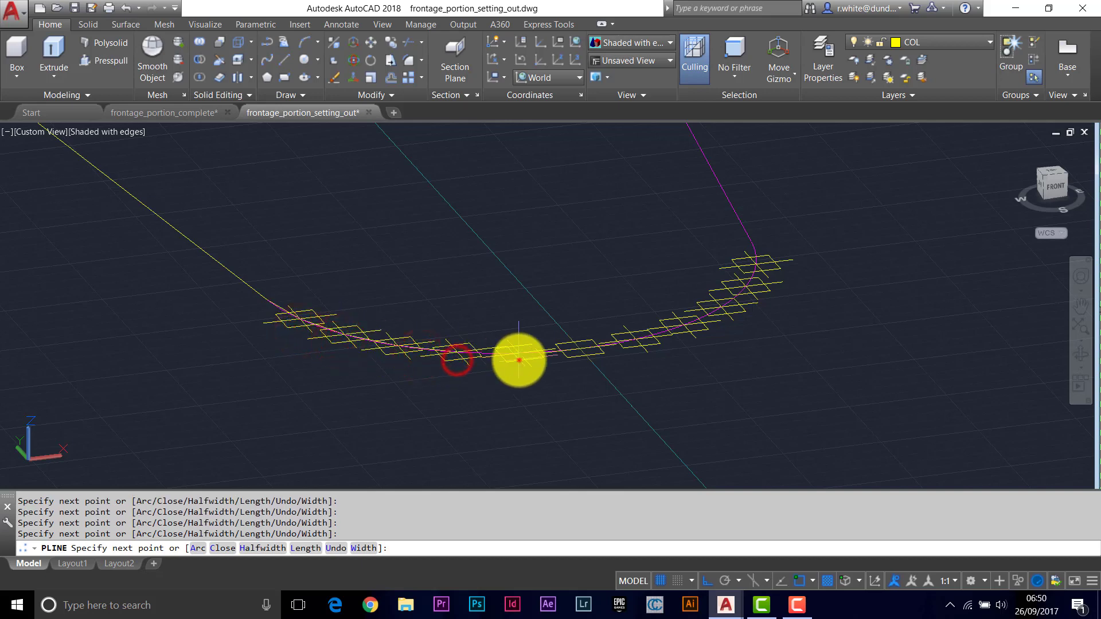
pyautogui.click(519, 360)
pyautogui.click(570, 357)
pyautogui.click(638, 350)
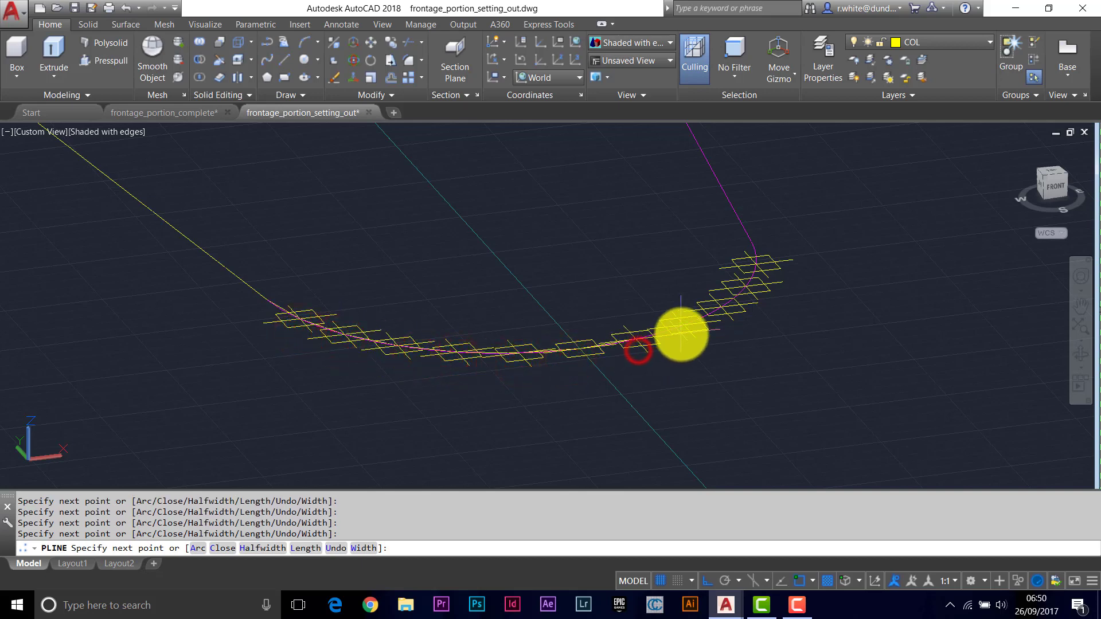
pyautogui.click(681, 333)
pyautogui.click(714, 312)
pyautogui.click(741, 290)
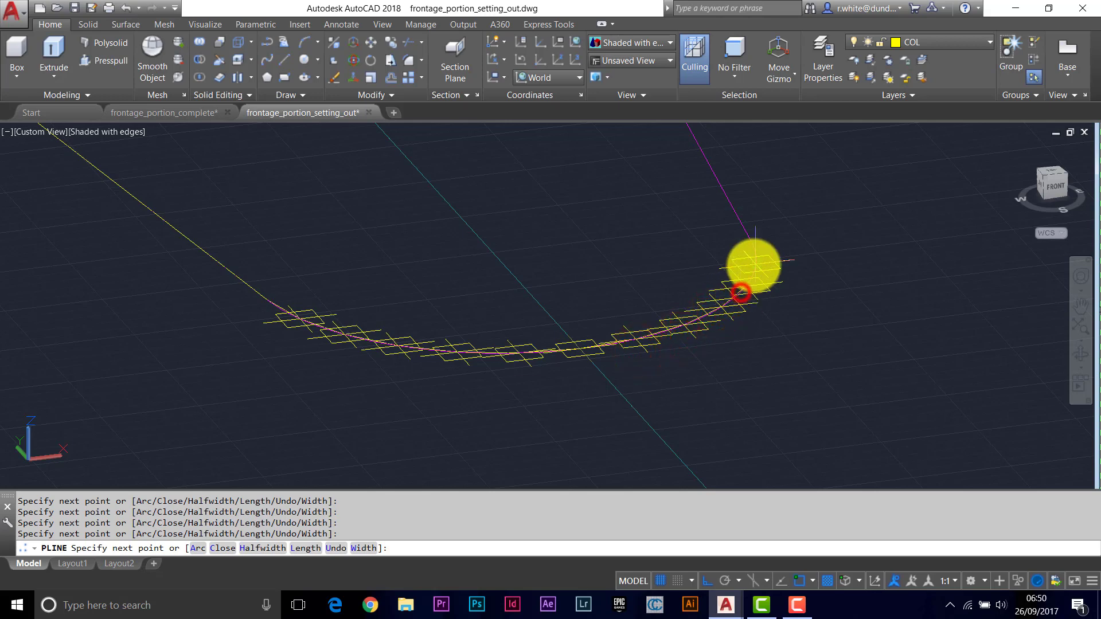
pyautogui.click(753, 265)
pyautogui.click(746, 241)
# Close the column polyline back to its start point and check the closed outline by selecting it
pyautogui.scroll(-4, 727, 240)
pyautogui.moveTo(698, 217); pyautogui.dragTo(710, 396, button='middle')
pyautogui.moveTo(669, 257)
pyautogui.mouseDown(button='middle')
pyautogui.moveTo(669, 329)
pyautogui.moveTo(690, 367)
pyautogui.mouseUp(button='middle')
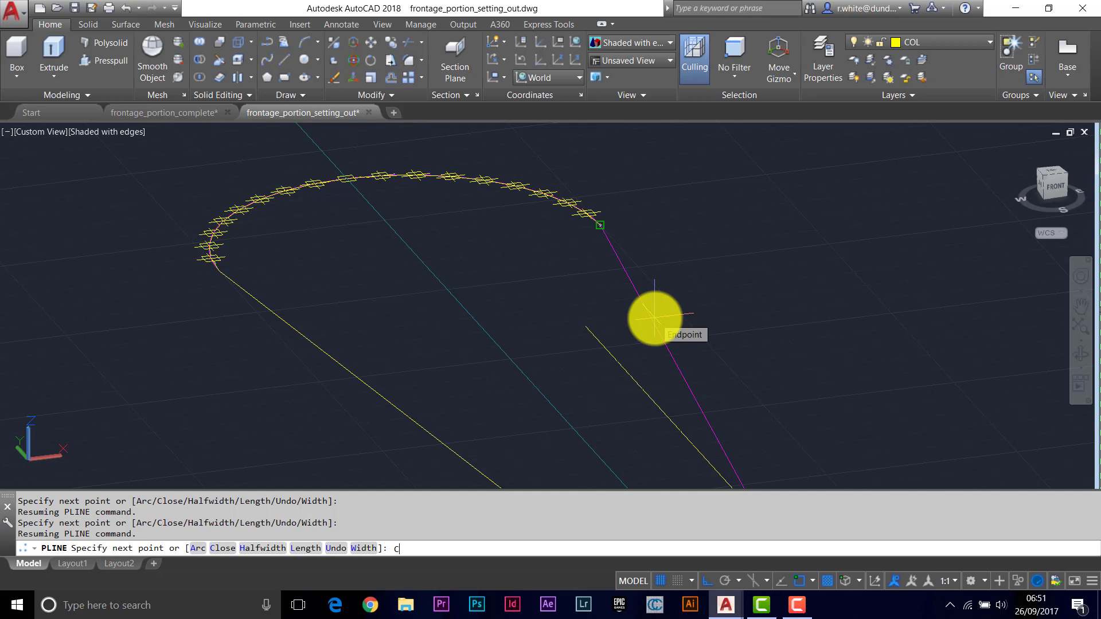
pyautogui.press('Return')
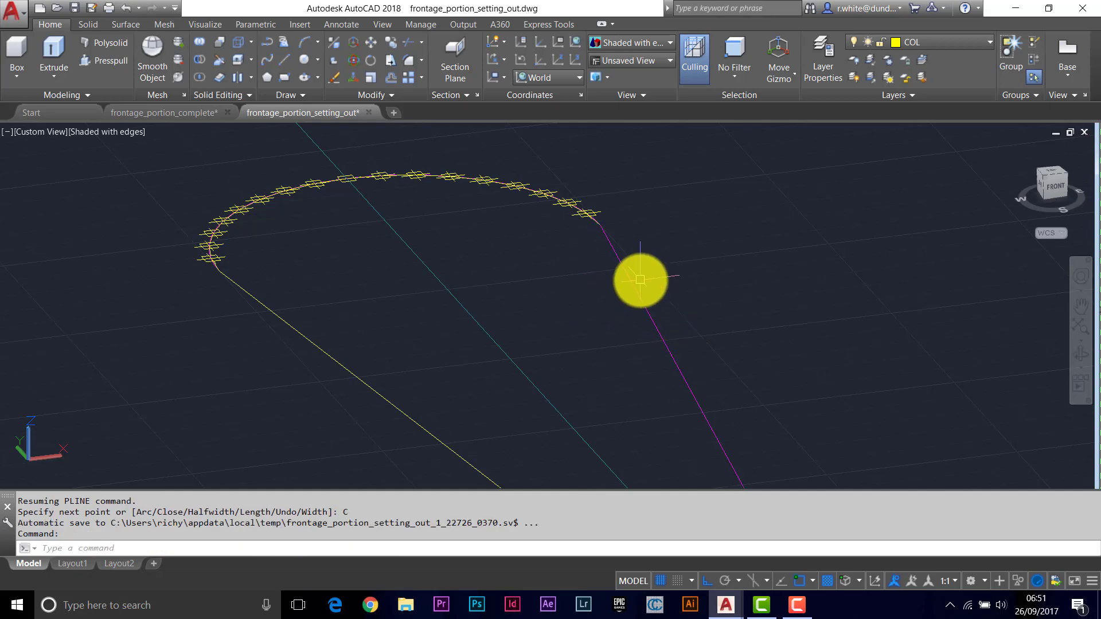
pyautogui.scroll(-3, 638, 282)
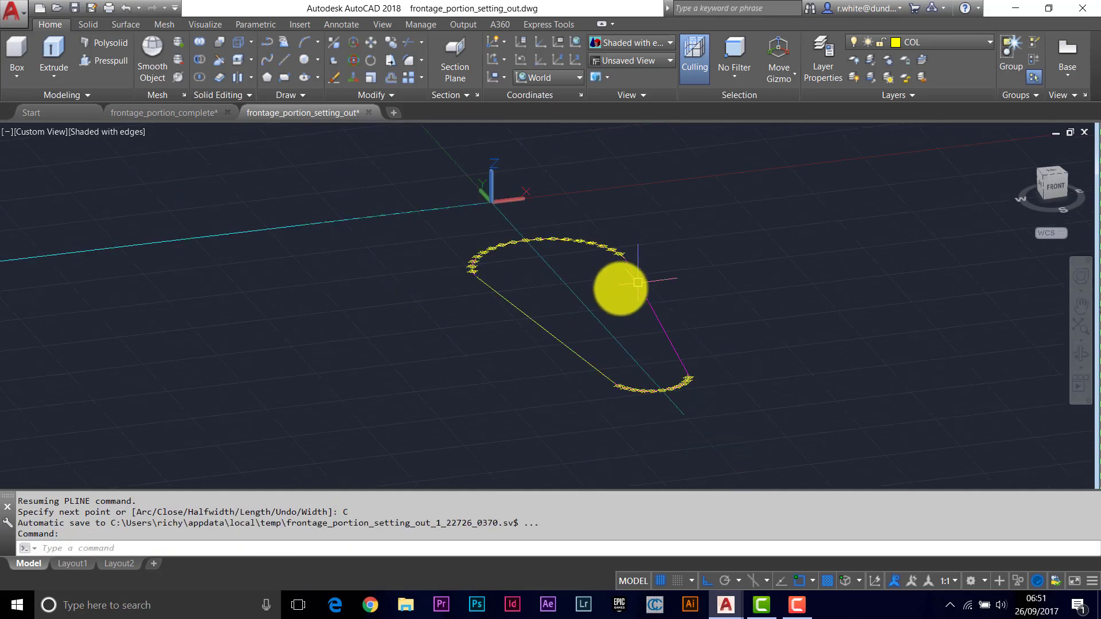
pyautogui.click(557, 337)
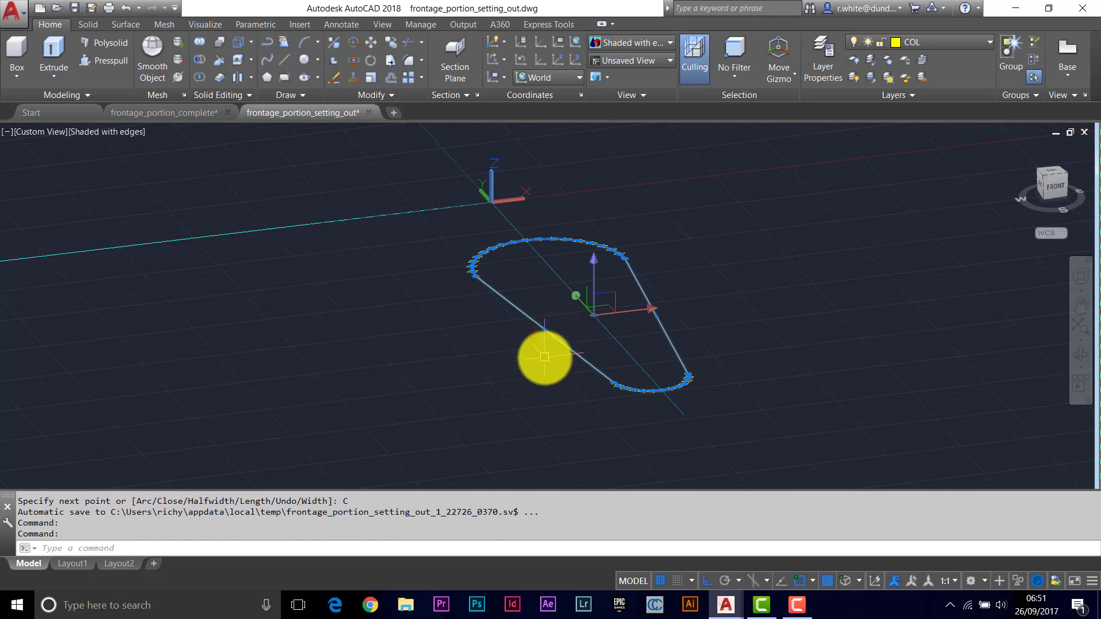
pyautogui.scroll(-3, 542, 345)
pyautogui.press('Escape')
# Extrude the closed column polyline upward to a height of 140000
pyautogui.moveTo(544, 333)
pyautogui.mouseDown(button='middle')
pyautogui.moveTo(568, 329)
pyautogui.moveTo(562, 349)
pyautogui.moveTo(557, 332)
pyautogui.mouseUp(button='middle')
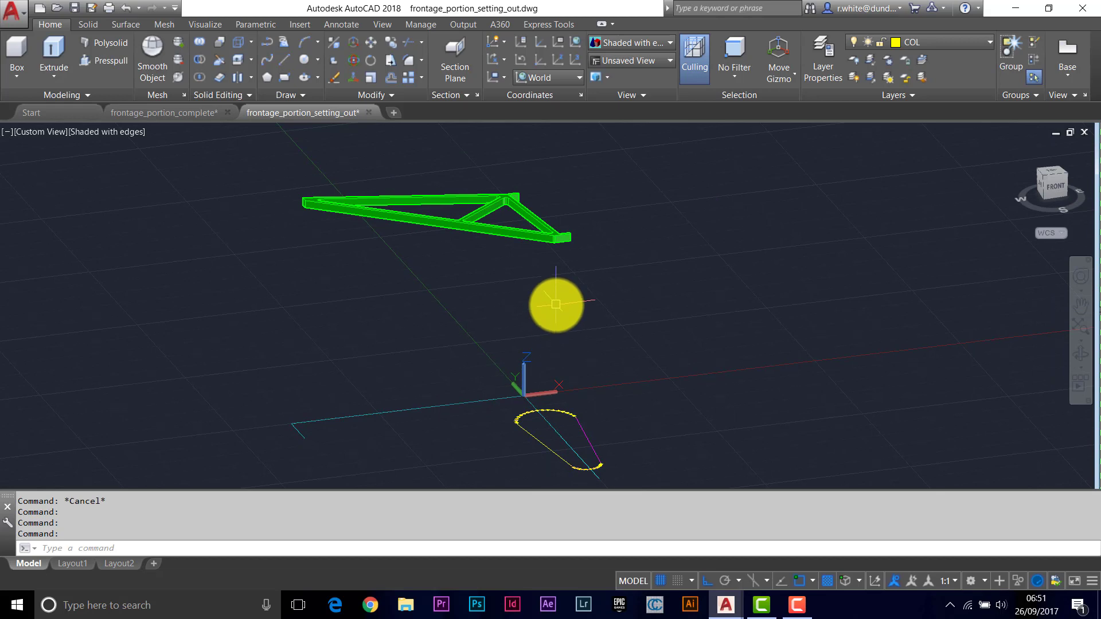
pyautogui.click(52, 45)
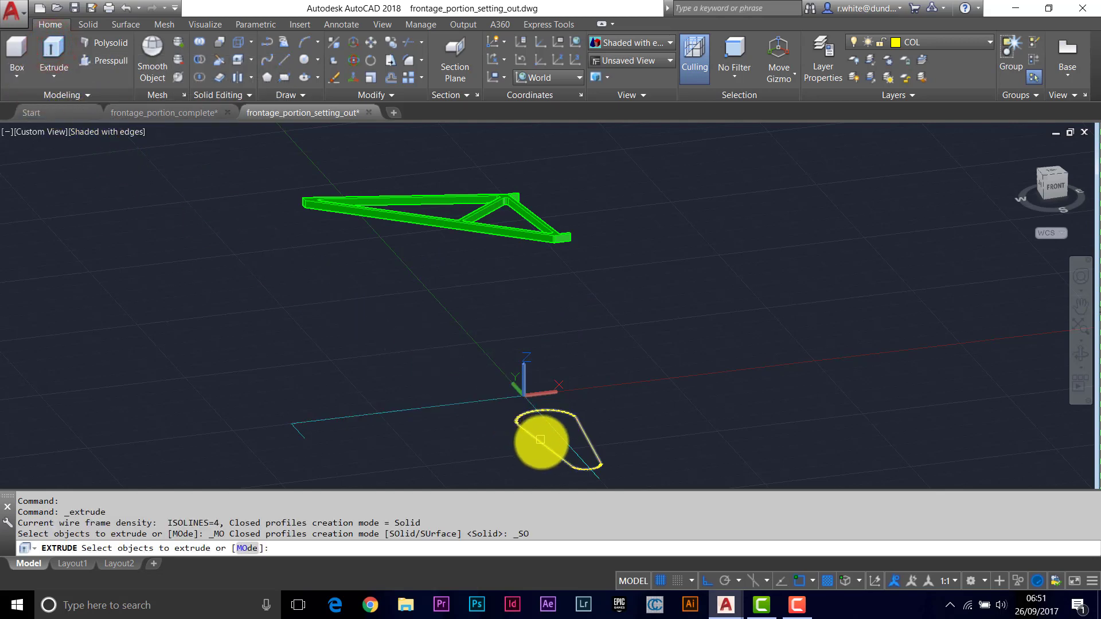
pyautogui.click(541, 442)
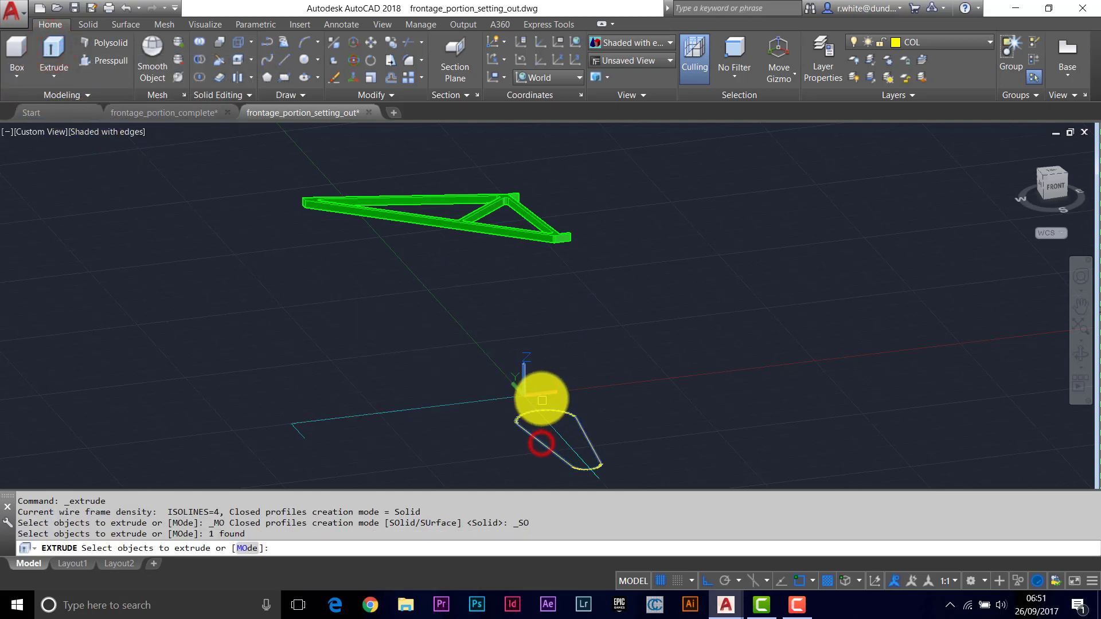
pyautogui.press('Return')
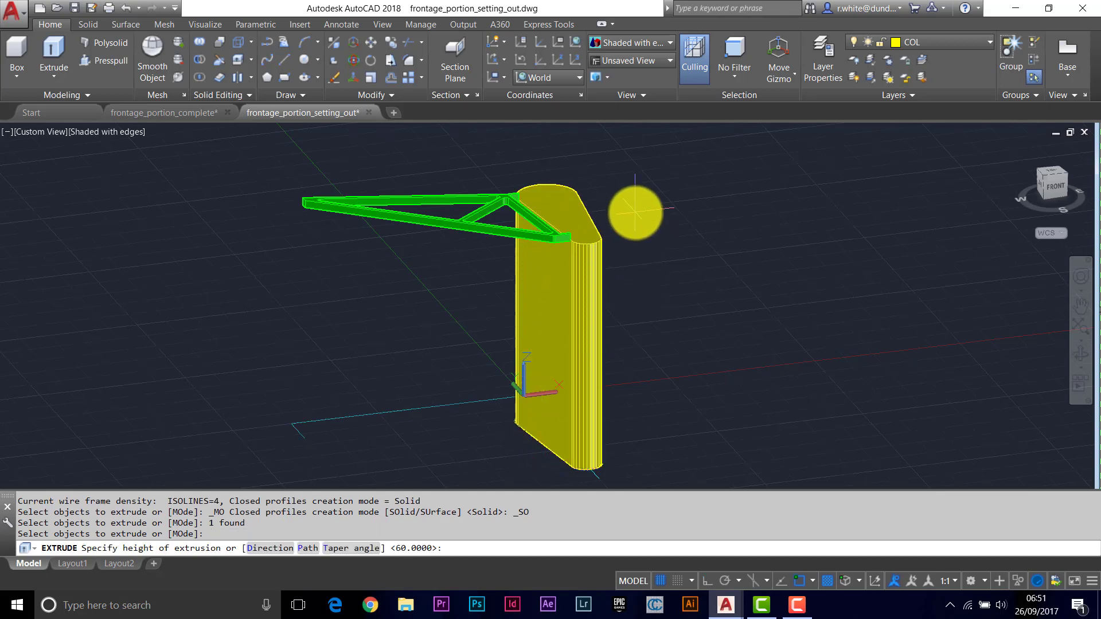
pyautogui.moveTo(619, 209)
pyautogui.mouseDown(button='middle')
pyautogui.moveTo(620, 275)
pyautogui.moveTo(608, 214)
pyautogui.mouseUp(button='middle')
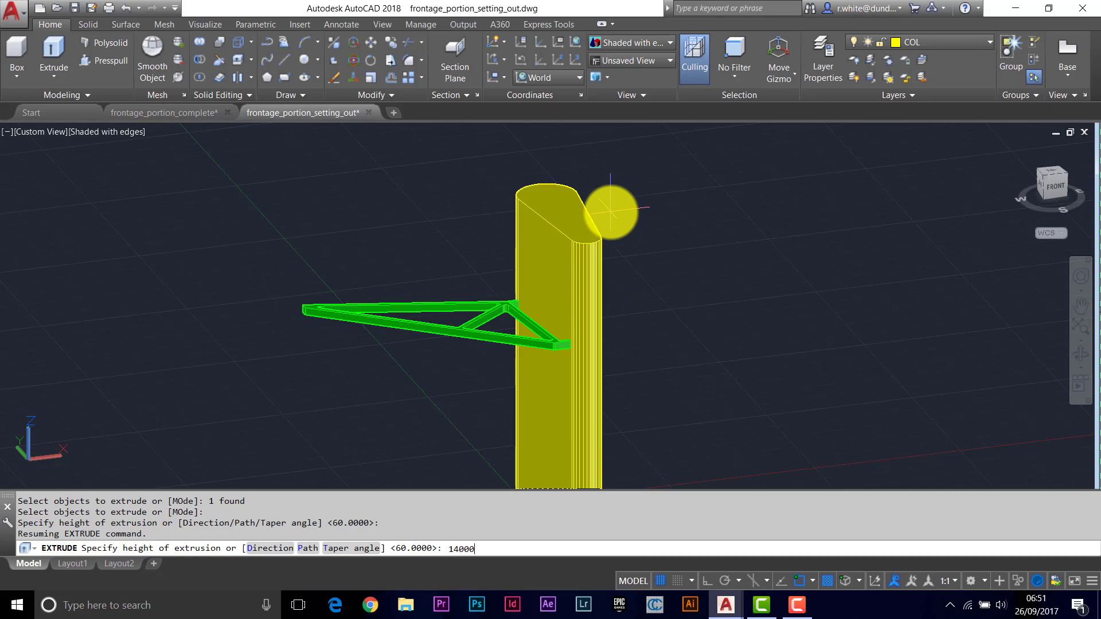
pyautogui.press('Return')
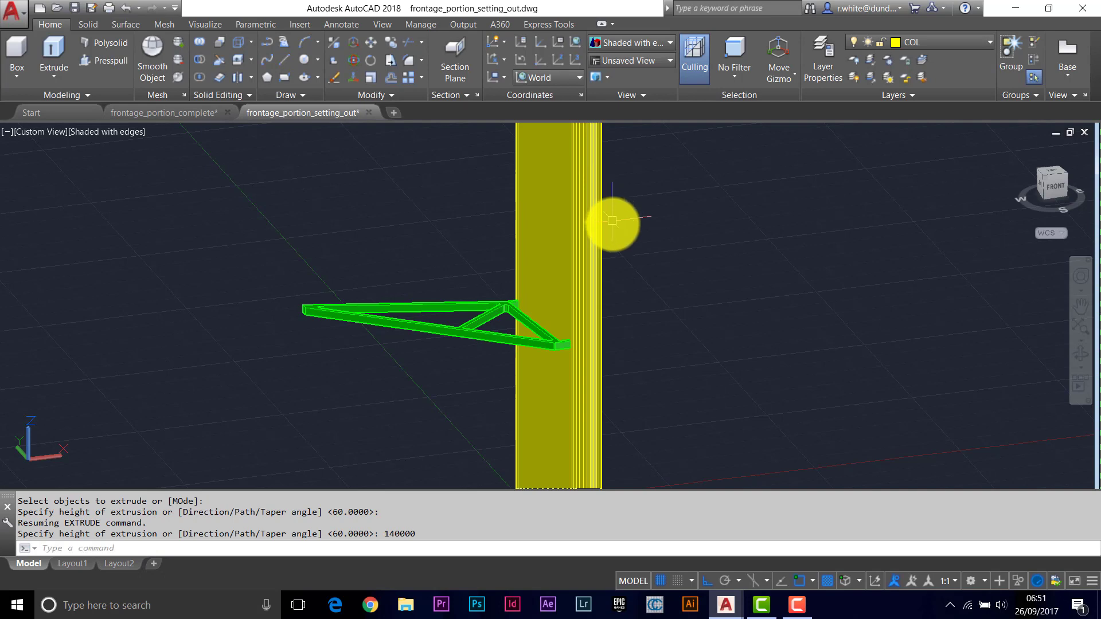
# Inspect the extruded column's full height, then undo the view changes and the extrusion
pyautogui.keyDown('shift'); pyautogui.moveTo(610, 224); pyautogui.dragTo(517, 421, button='middle'); pyautogui.keyUp('shift')
pyautogui.scroll(-4, 565, 295)
pyautogui.scroll(-4, 522, 357)
pyautogui.moveTo(517, 347)
pyautogui.keyDown('shift'); pyautogui.mouseDown(button='middle')
pyautogui.moveTo(506, 310)
pyautogui.moveTo(519, 333)
pyautogui.mouseUp(button='middle'); pyautogui.keyUp('shift')
pyautogui.keyDown('shift'); pyautogui.moveTo(524, 326); pyautogui.dragTo(506, 283, button='middle'); pyautogui.keyUp('shift')
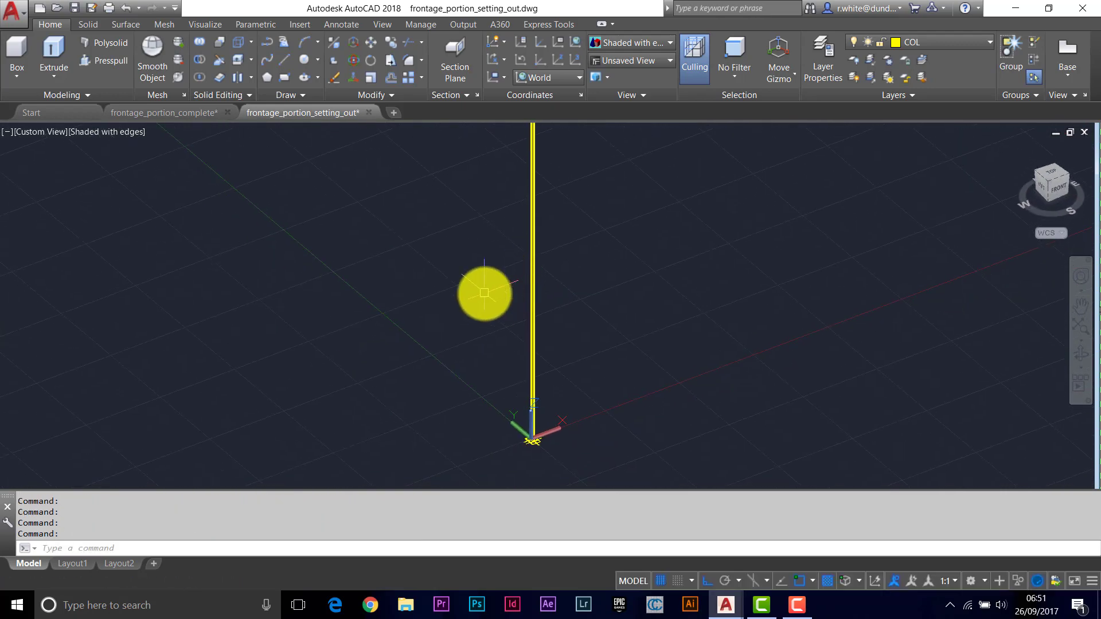
pyautogui.press('Return')
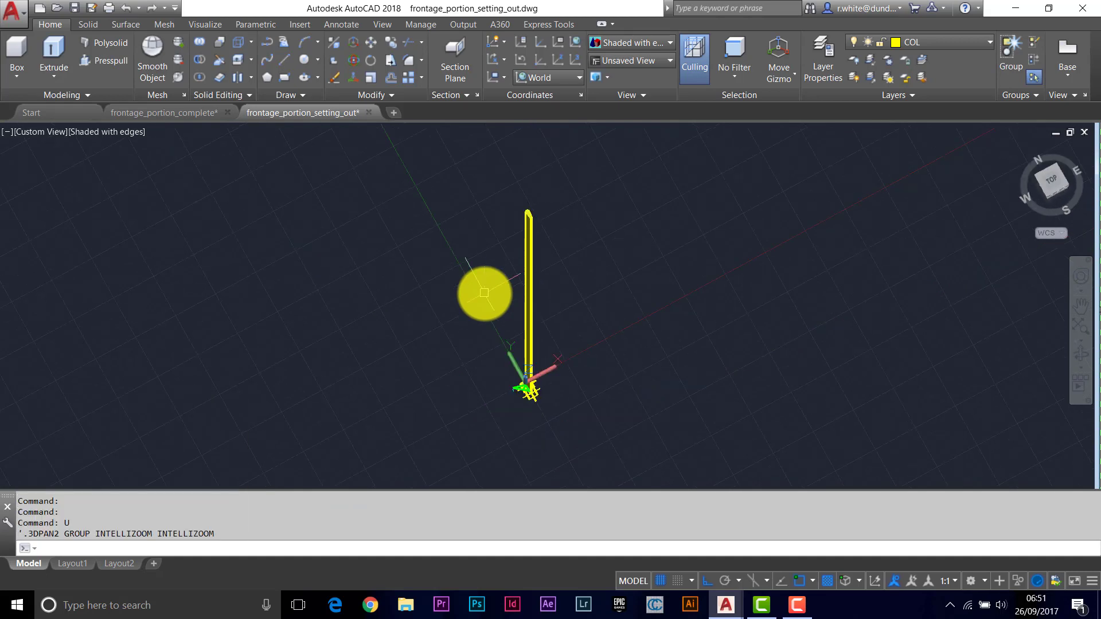
pyautogui.press('Return')
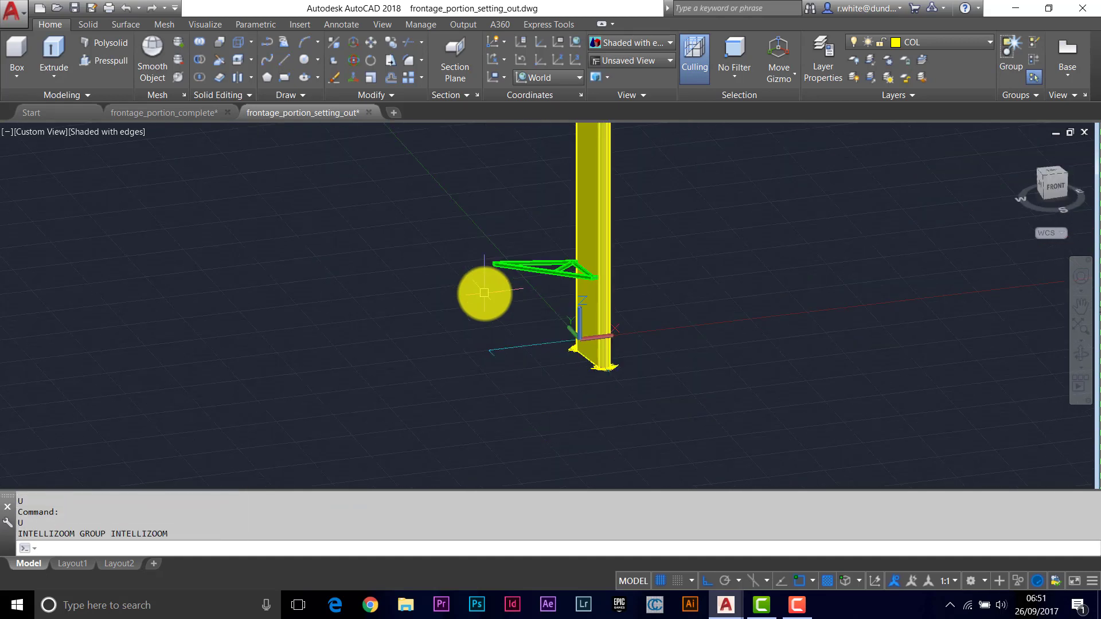
pyautogui.press('Return')
pyautogui.scroll(-5, 484, 293)
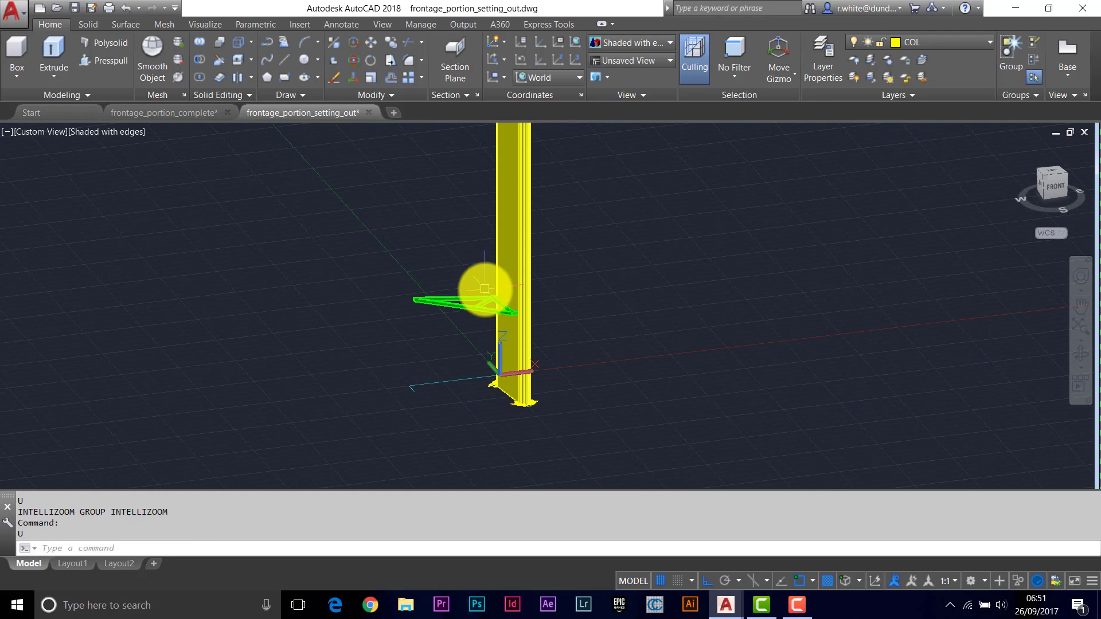
pyautogui.press('Return')
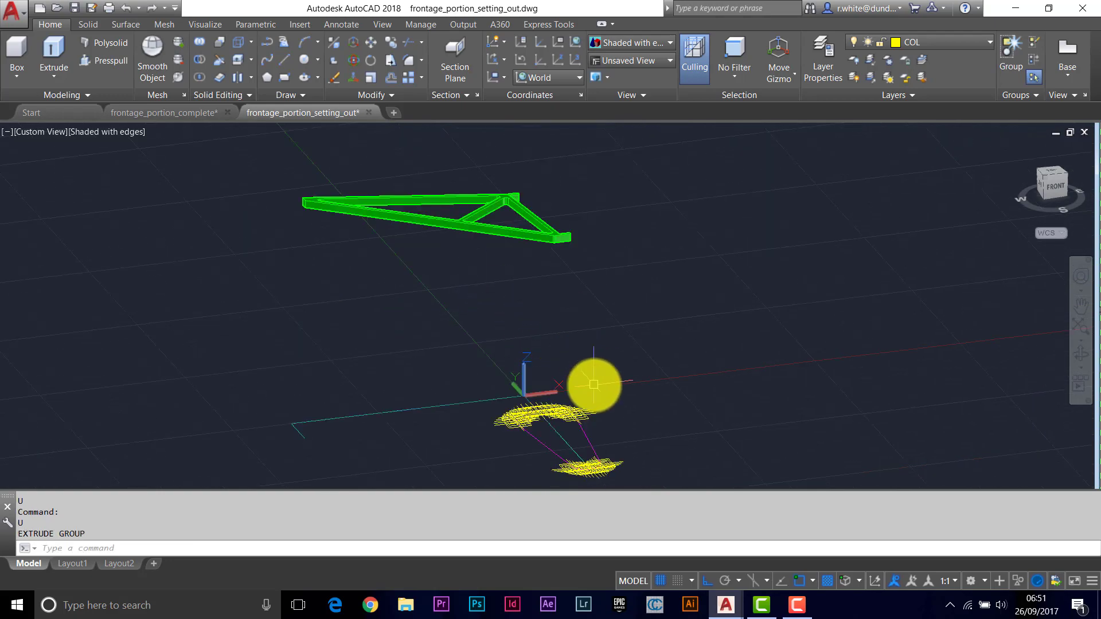
# Regenerate and redraw the display, and examine the column outline around the division points and its straight side
pyautogui.scroll(3, 538, 413)
pyautogui.moveTo(538, 413); pyautogui.dragTo(539, 277, button='middle')
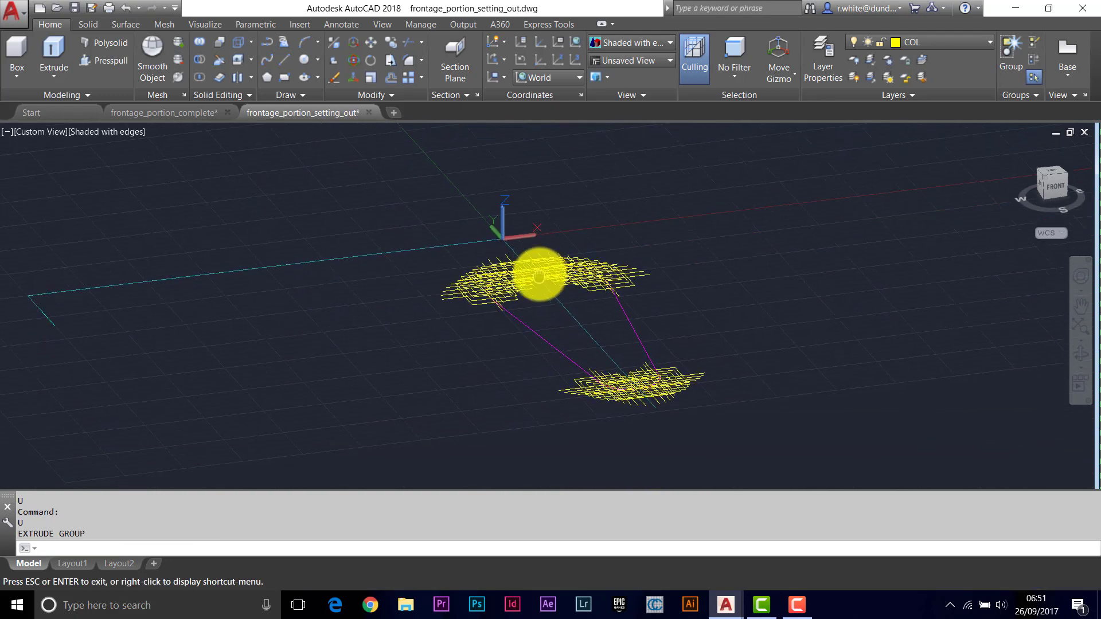
pyautogui.press('Escape')
pyautogui.scroll(2, 561, 302)
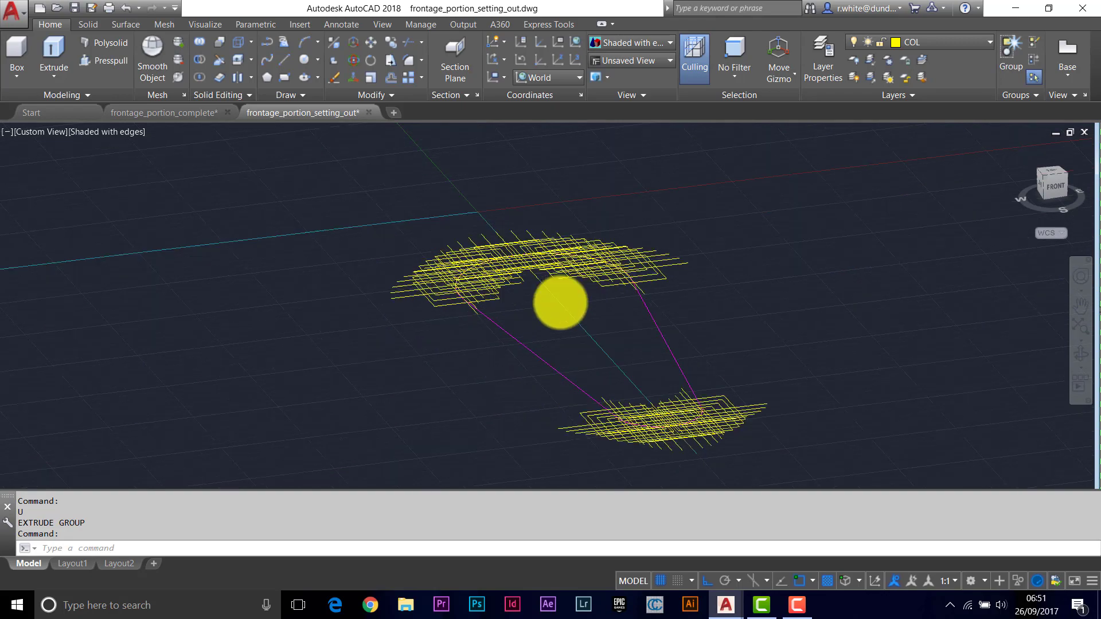
pyautogui.scroll(2, 560, 303)
pyautogui.moveTo(555, 306); pyautogui.dragTo(543, 241, button='middle')
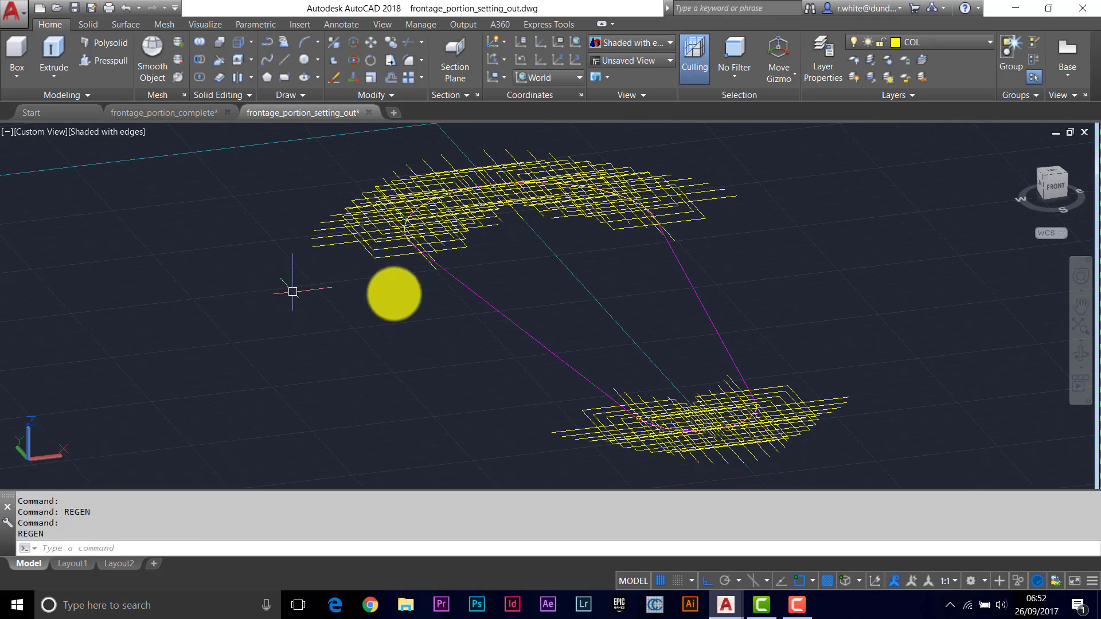
pyautogui.scroll(-4, 499, 278)
pyautogui.press('Escape')
pyautogui.press('Escape')
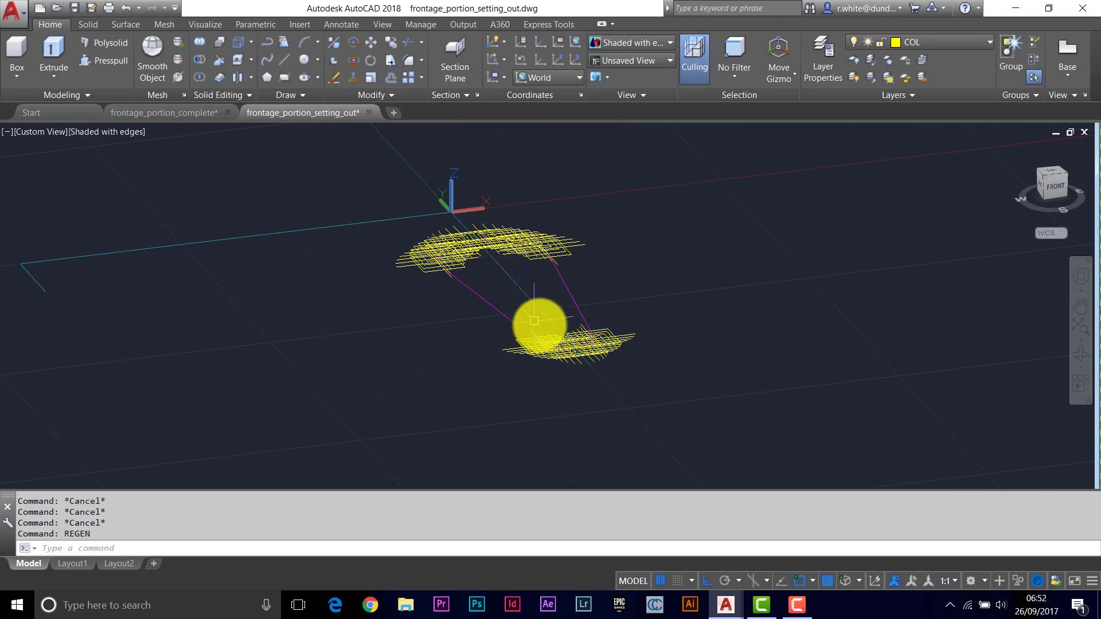
pyautogui.click(562, 286)
pyautogui.scroll(6, 568, 286)
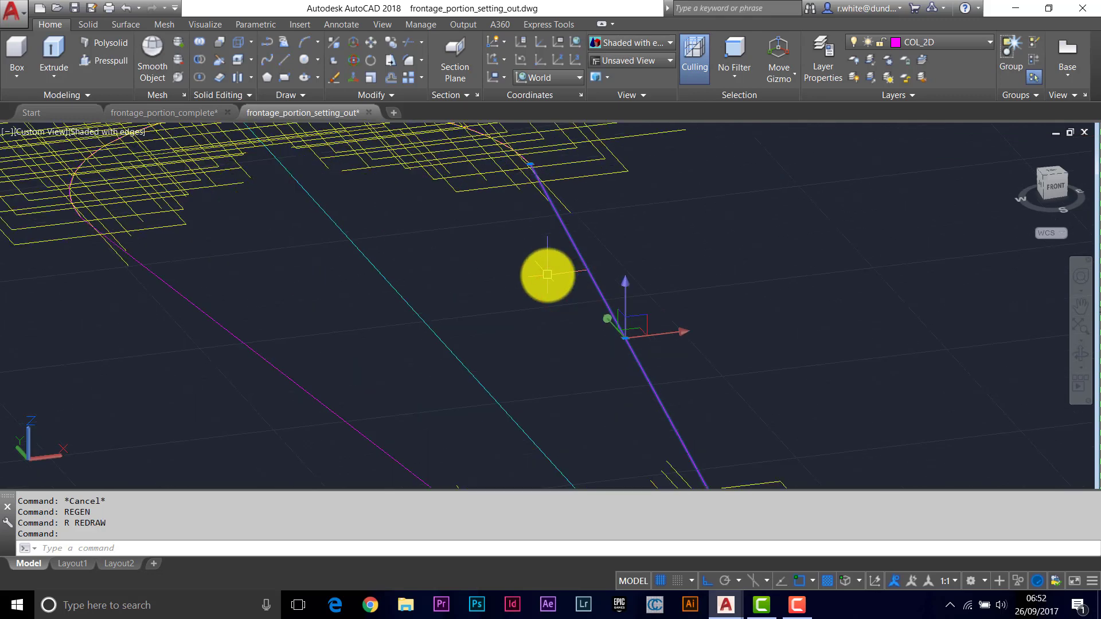
# Check the closed column polyline by selecting it across its straight side, and clear the selection
pyautogui.press('Escape')
pyautogui.click(221, 290)
pyautogui.click(180, 325)
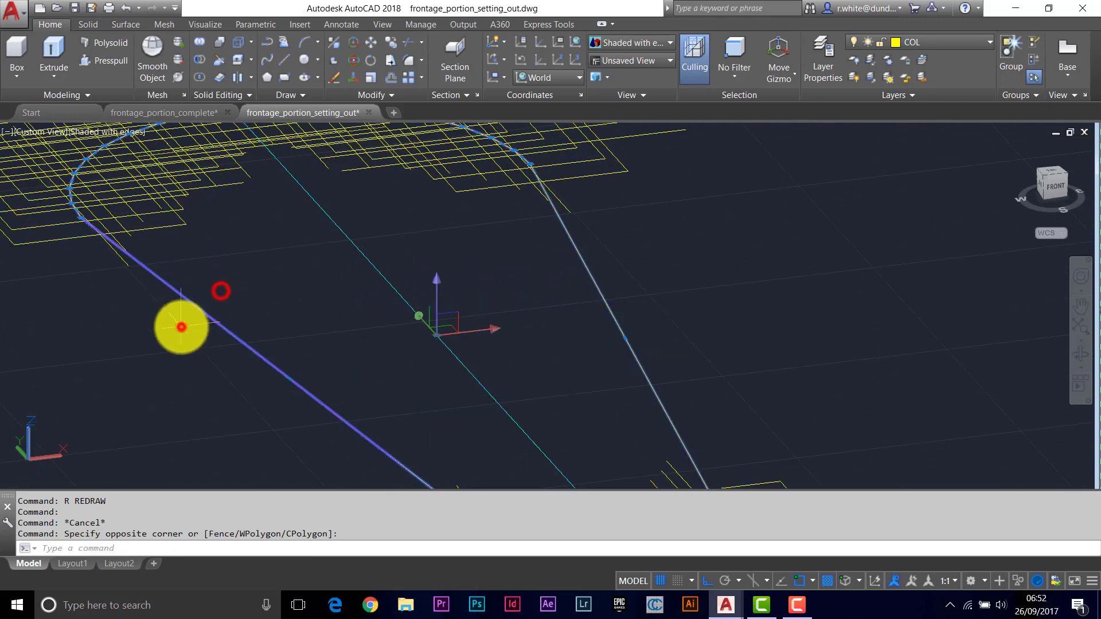
pyautogui.scroll(-6, 206, 316)
pyautogui.press('Escape')
pyautogui.press('Escape')
pyautogui.keyDown('shift'); pyautogui.moveTo(259, 273); pyautogui.dragTo(394, 271, button='middle'); pyautogui.keyUp('shift')
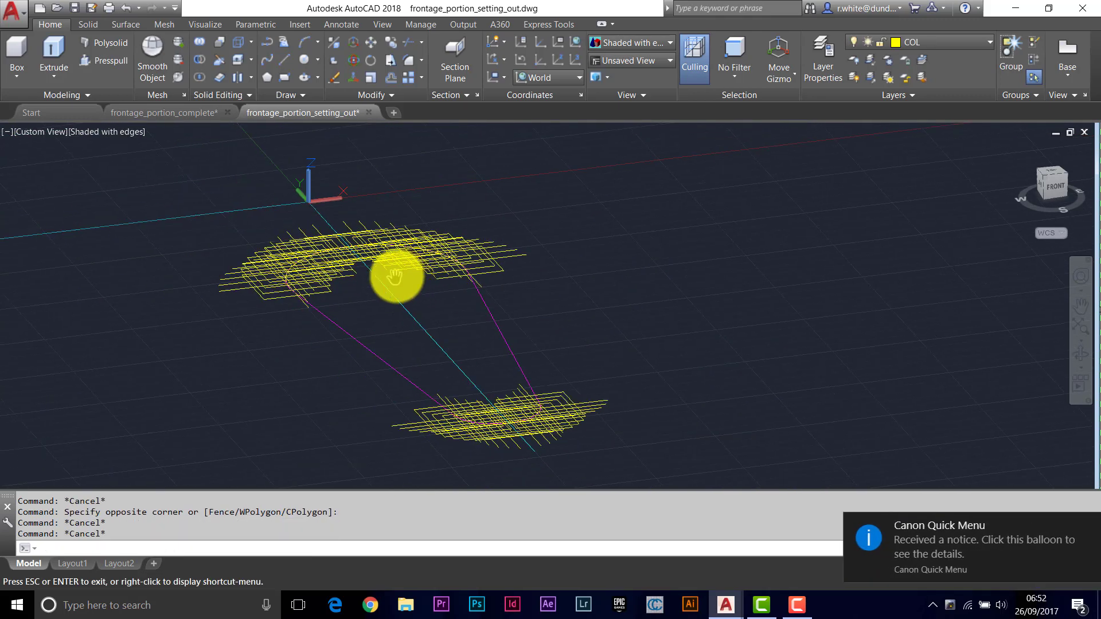
# Set the visual style to 2D Wireframe and check the column outline's straight side
pyautogui.click(93, 133)
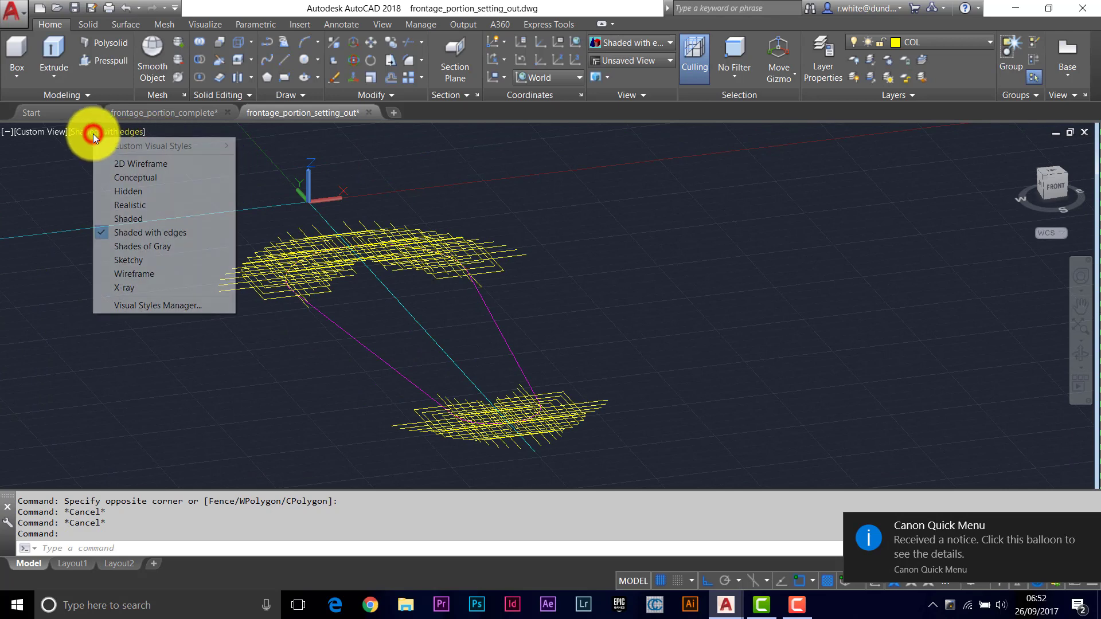
pyautogui.click(129, 164)
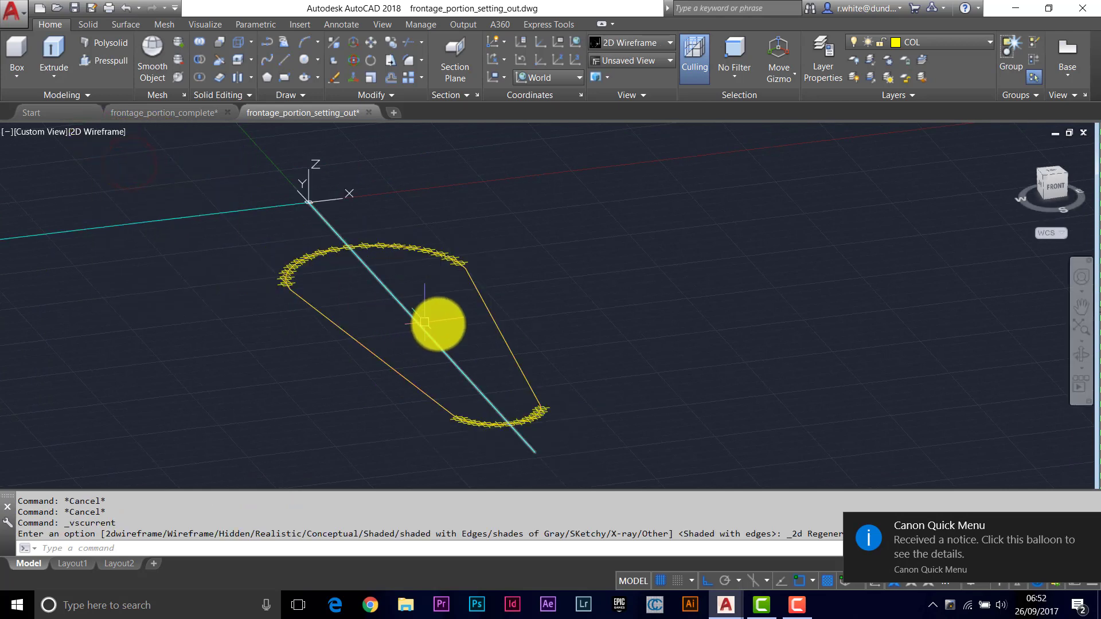
pyautogui.click(493, 319)
pyautogui.press('Escape')
pyautogui.press('Escape')
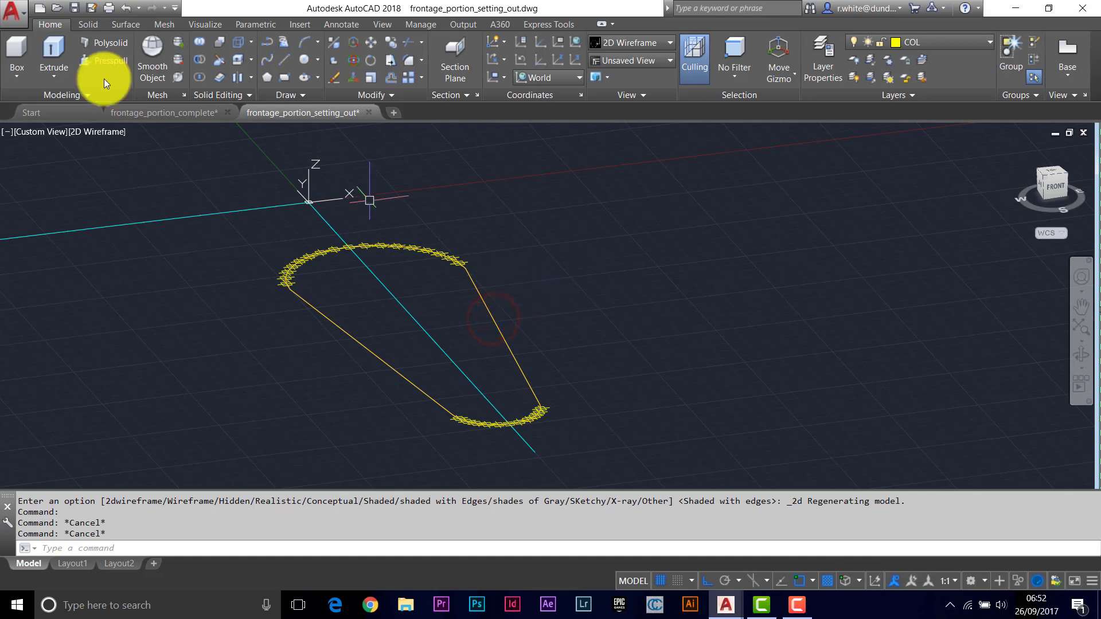
# Extrude the closed column polyline upward as a solid with a height of 14000
pyautogui.click(67, 56)
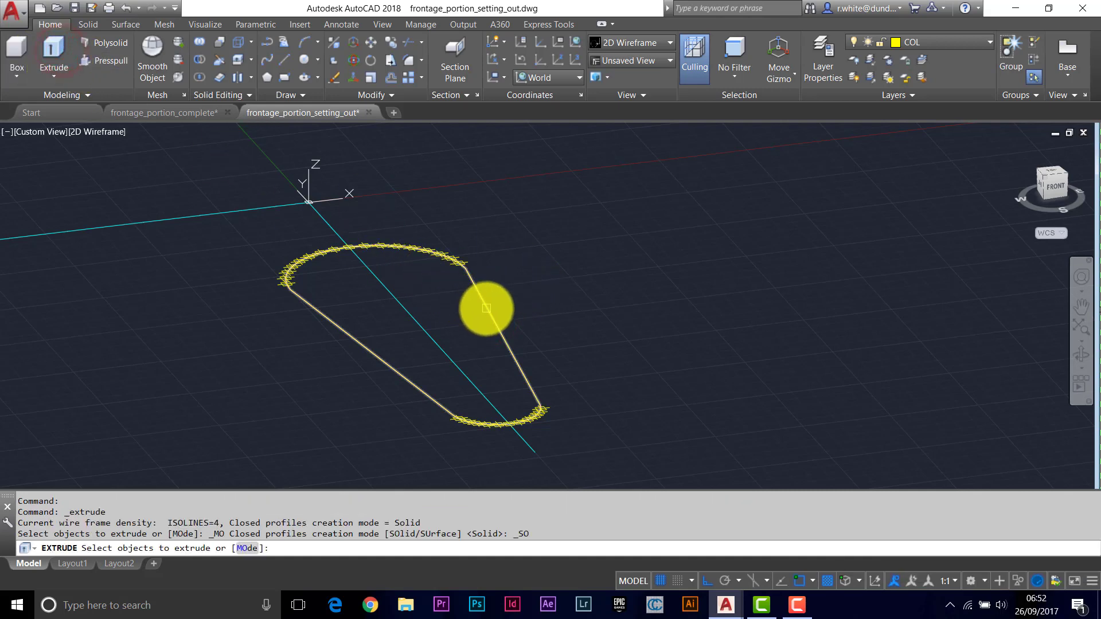
pyautogui.click(486, 308)
pyautogui.press('Return')
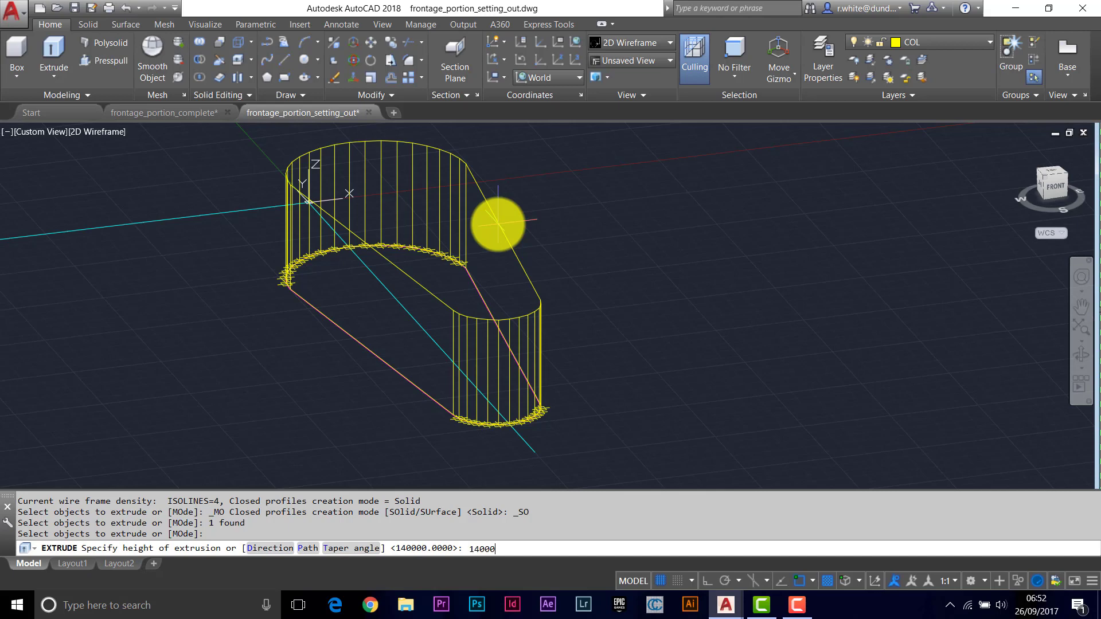
pyautogui.press('Return')
# Inspect the extruded column and its base, and regenerate the model to refresh the point markers
pyautogui.scroll(-5, 492, 233)
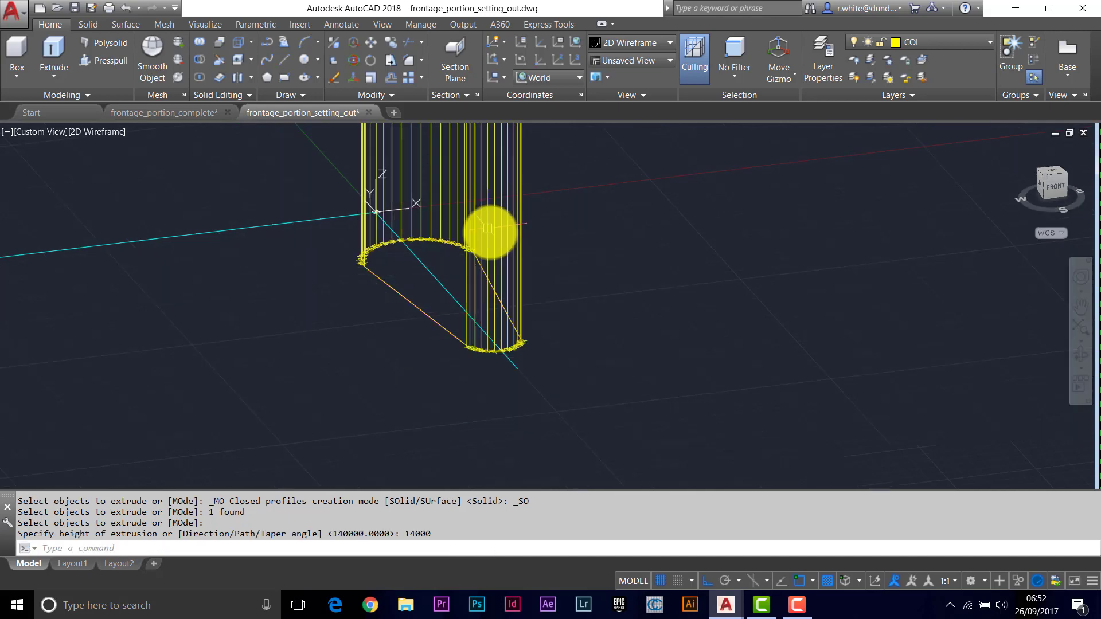
pyautogui.moveTo(453, 324); pyautogui.dragTo(455, 347, button='middle')
pyautogui.scroll(5, 456, 342)
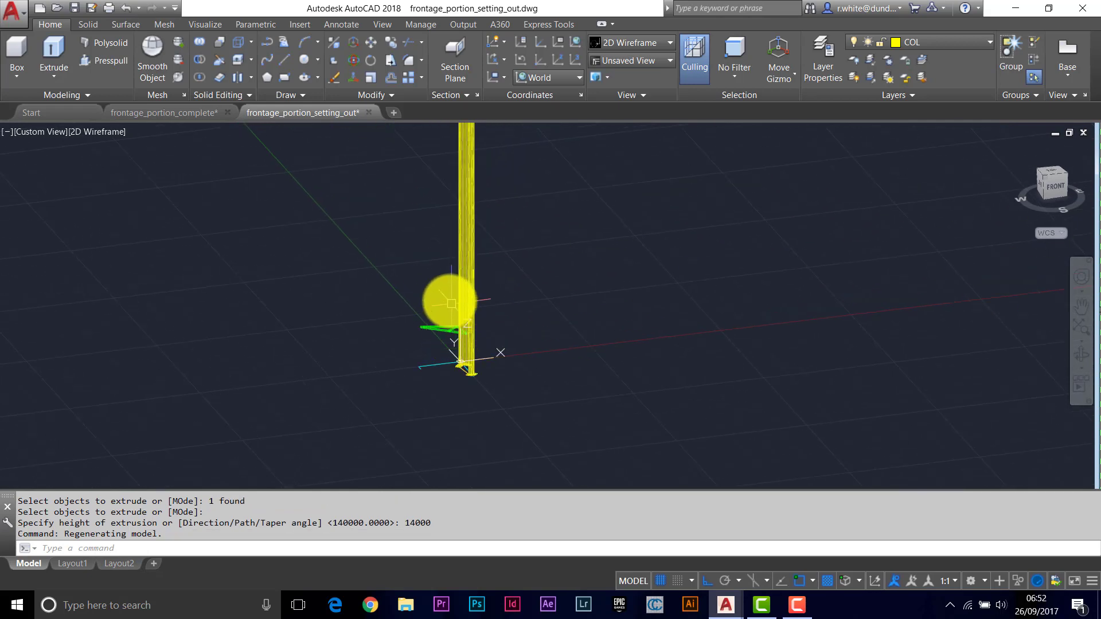
pyautogui.moveTo(450, 302); pyautogui.dragTo(539, 371, button='middle')
pyautogui.scroll(6, 510, 423)
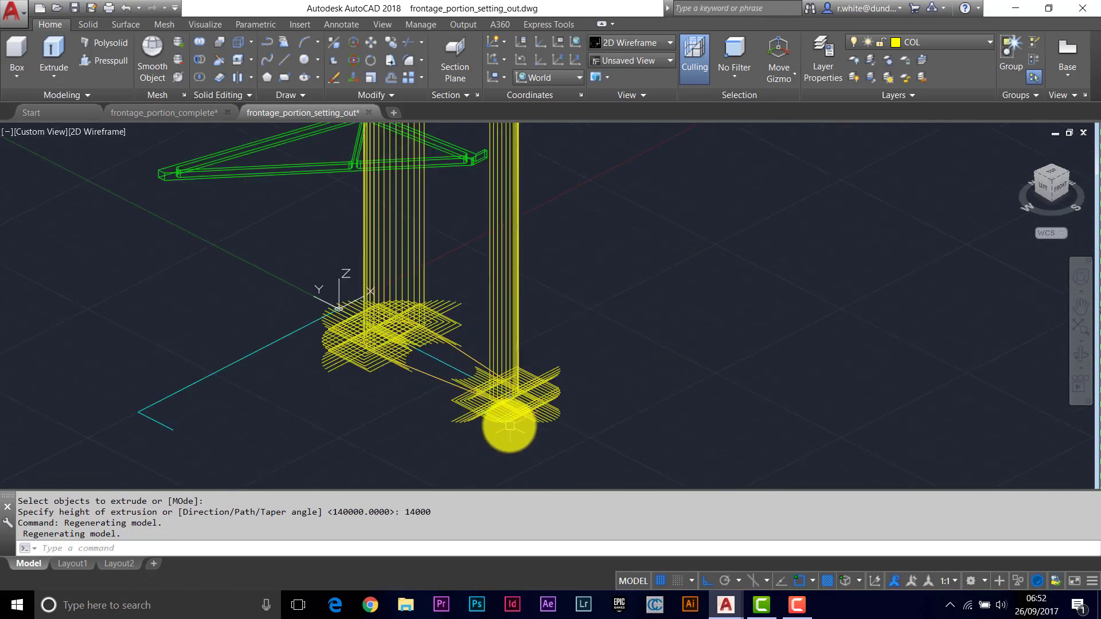
pyautogui.moveTo(363, 305); pyautogui.dragTo(453, 299, button='middle')
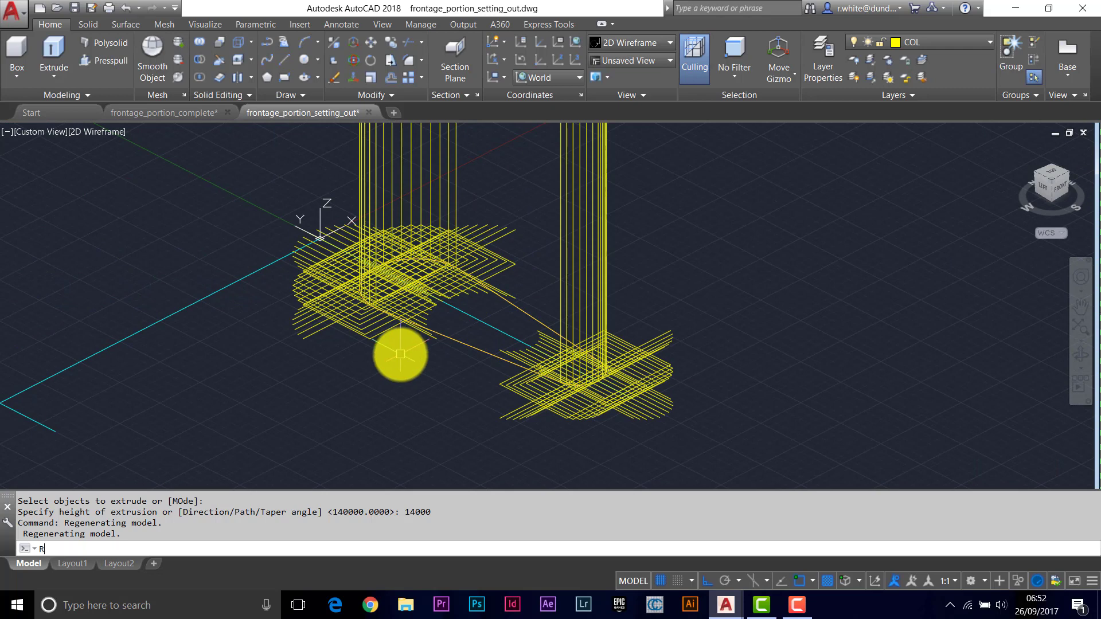
pyautogui.write('N')
pyautogui.press('Return')
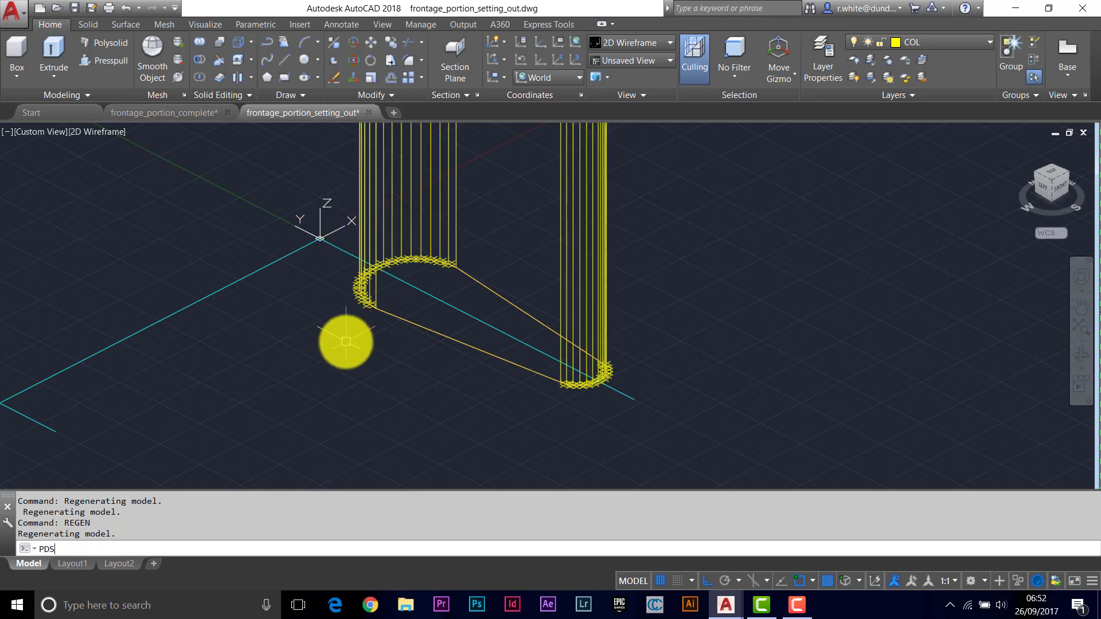
# Set the point display size variable PDSIZE to 25
pyautogui.write('PDSIZE')
pyautogui.press('Return')
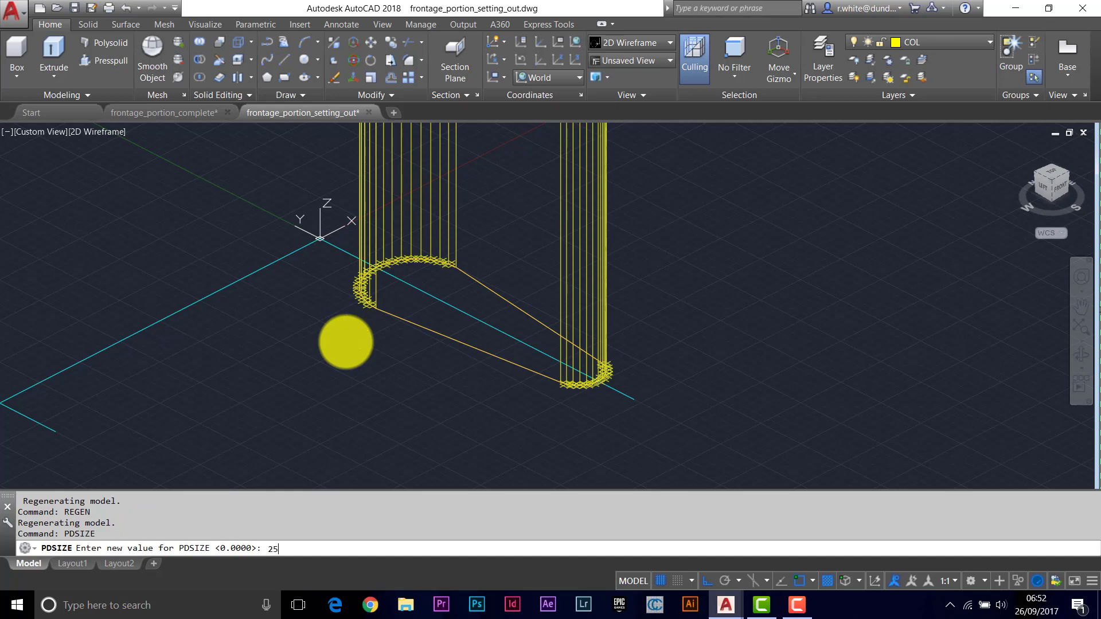
pyautogui.write('25')
pyautogui.press('Return')
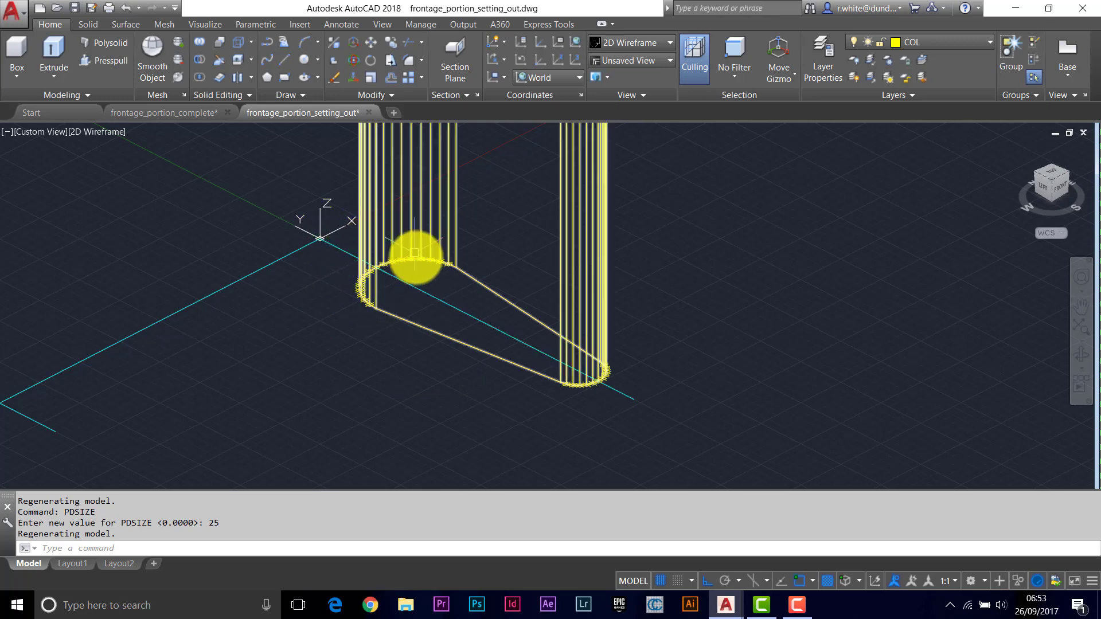
# Erase the division points, 2D outline and centreline at the column's base, keeping the extruded solid
pyautogui.click(283, 156)
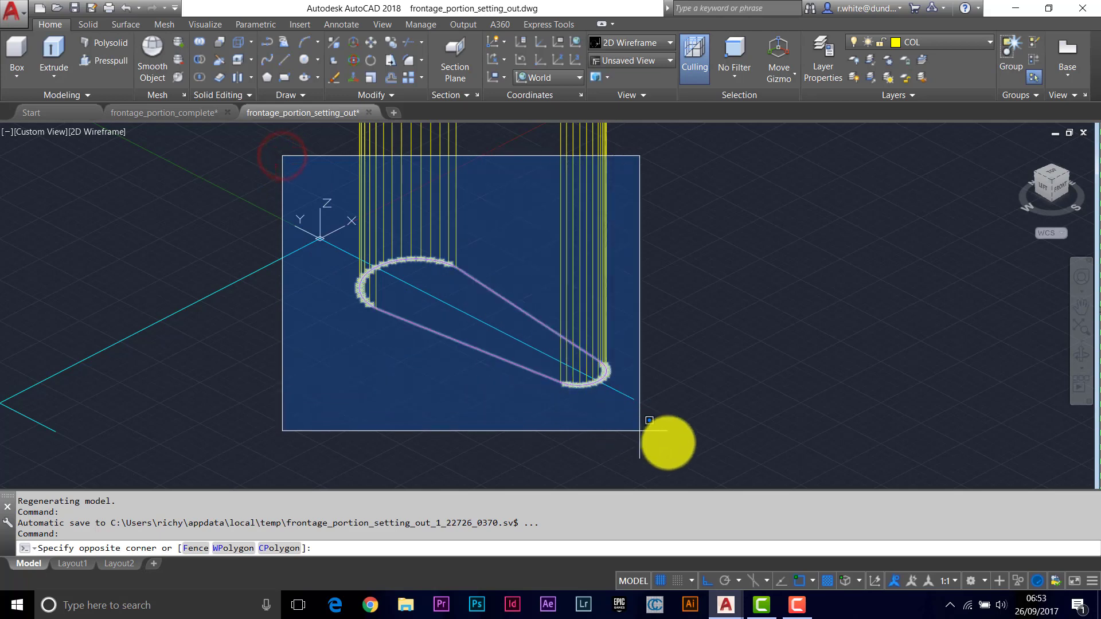
pyautogui.click(713, 459)
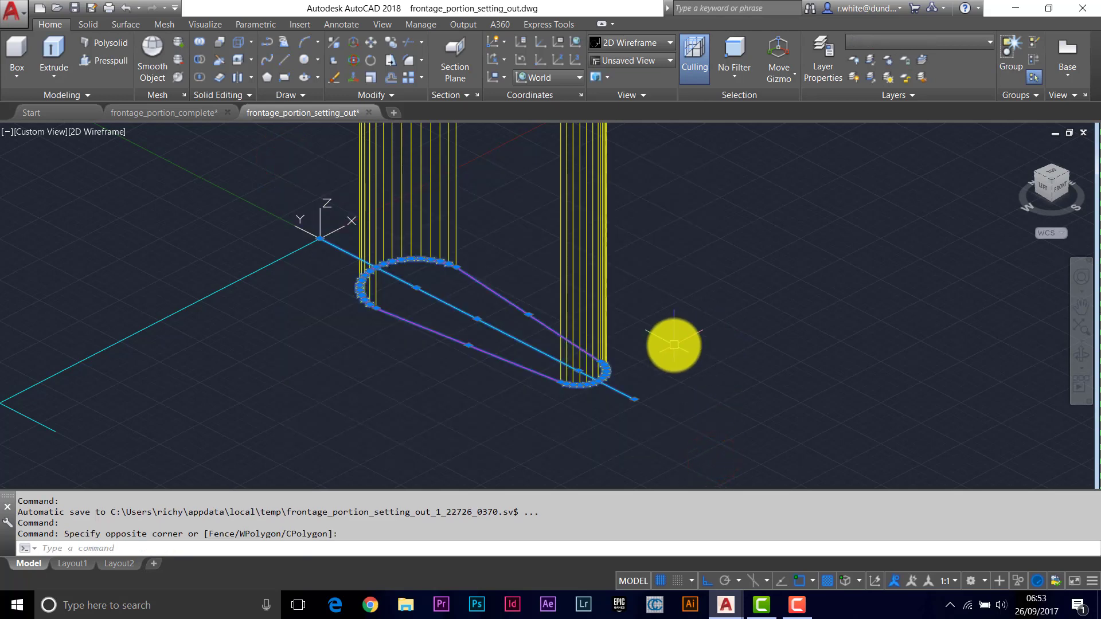
pyautogui.press('Delete')
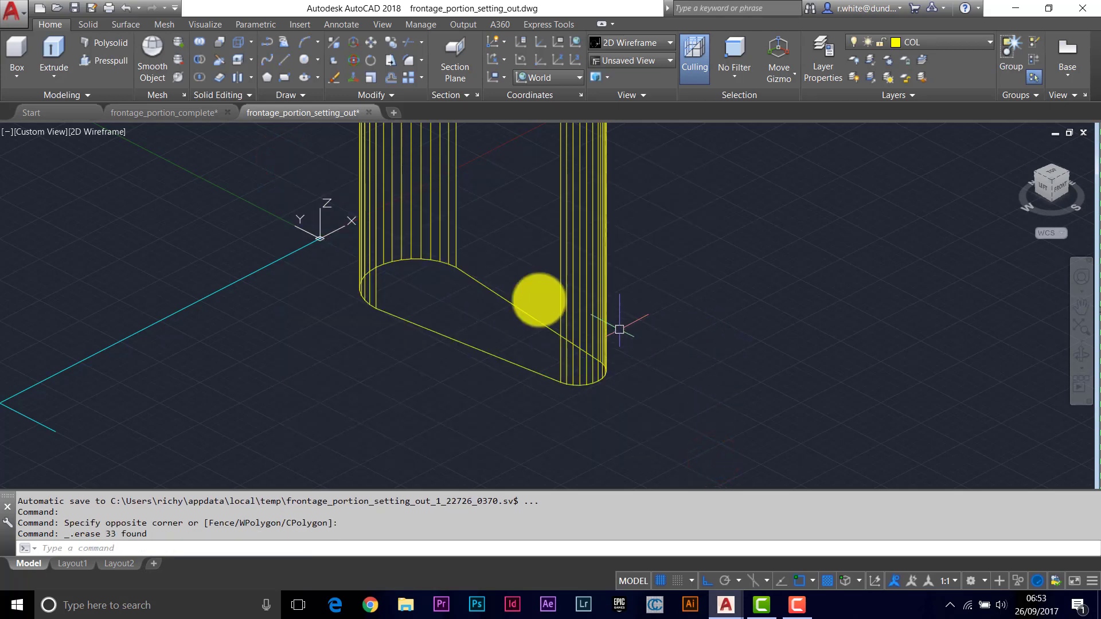
pyautogui.scroll(-4, 472, 283)
pyautogui.moveTo(467, 240); pyautogui.dragTo(566, 307, button='middle')
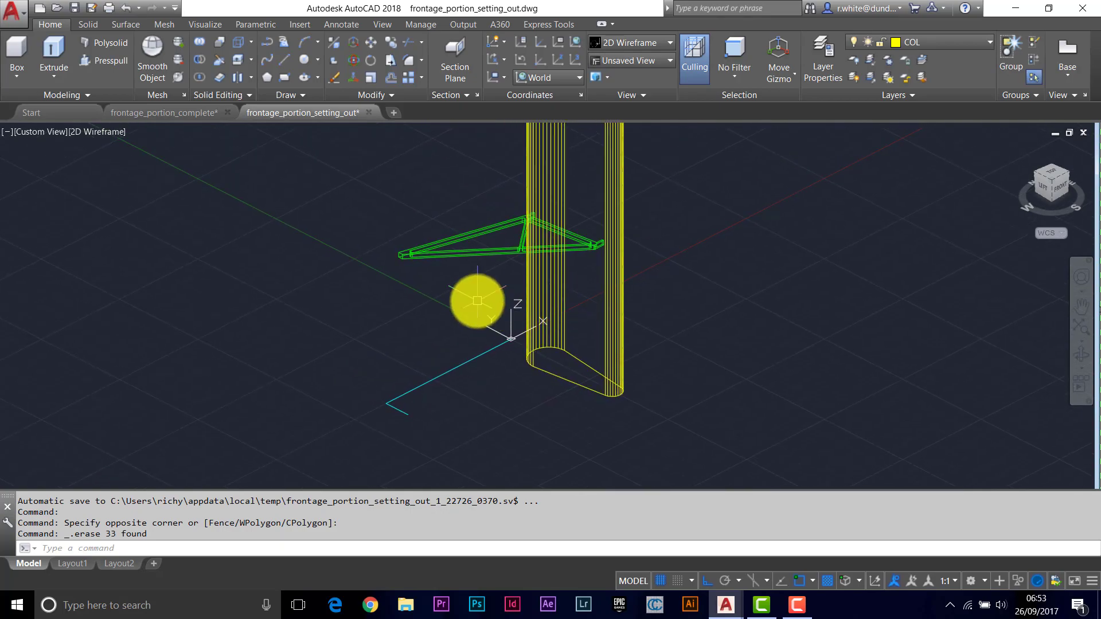